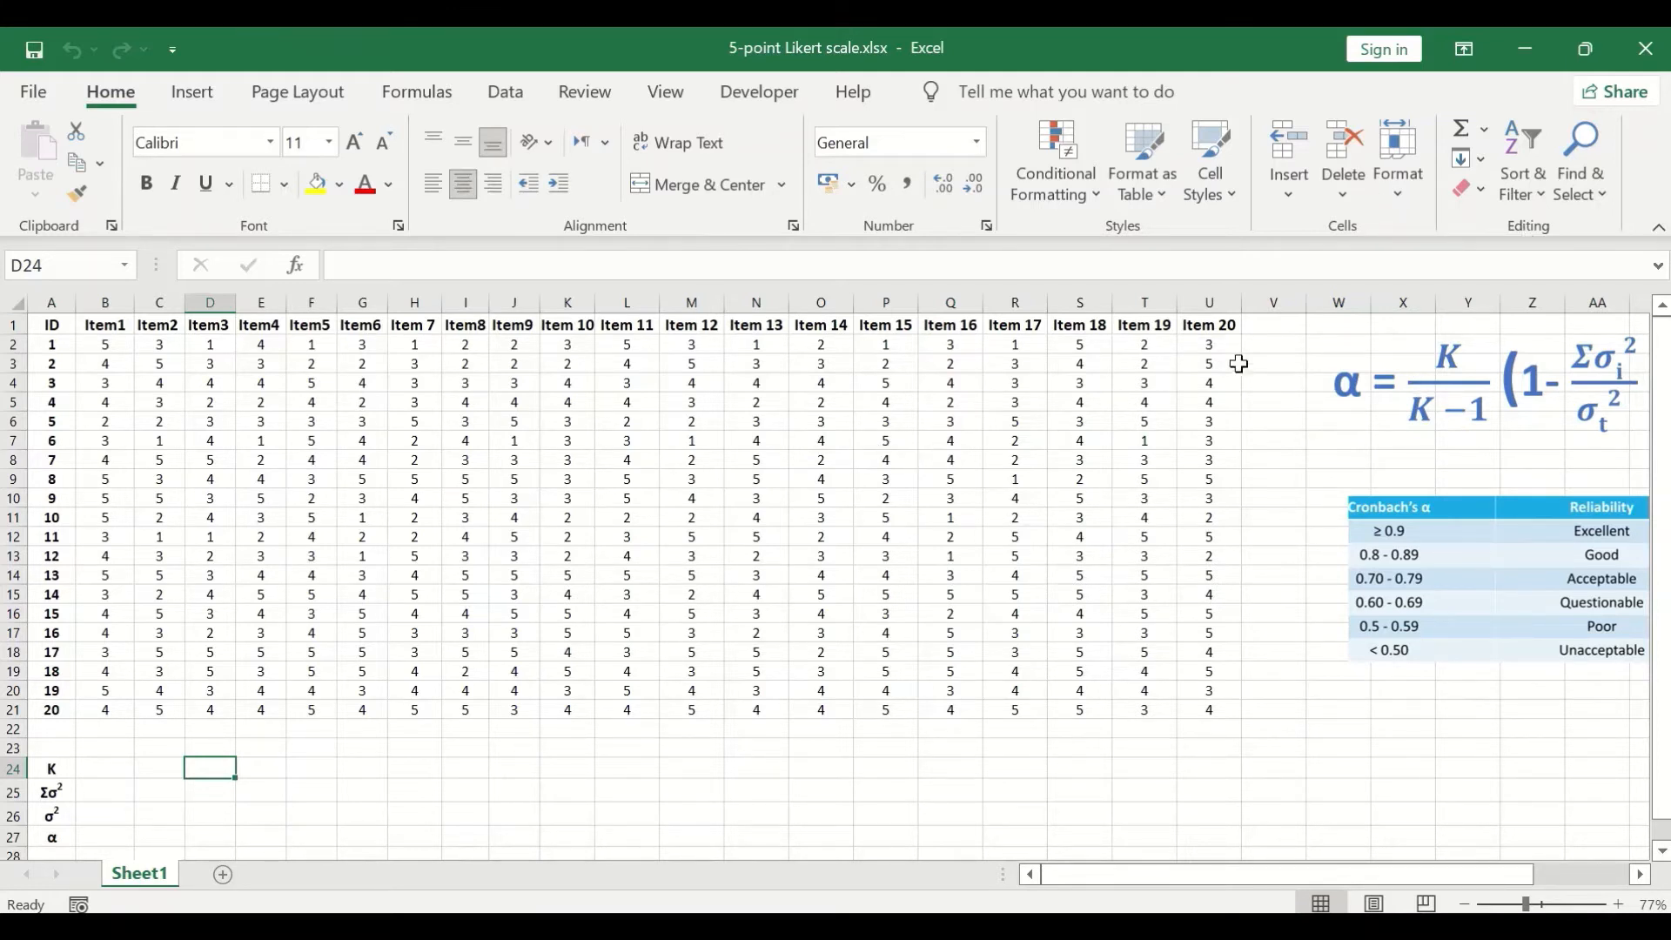
- Enter the column header Totalscore in cell V1, beside Item 20
left_click(1277, 335)
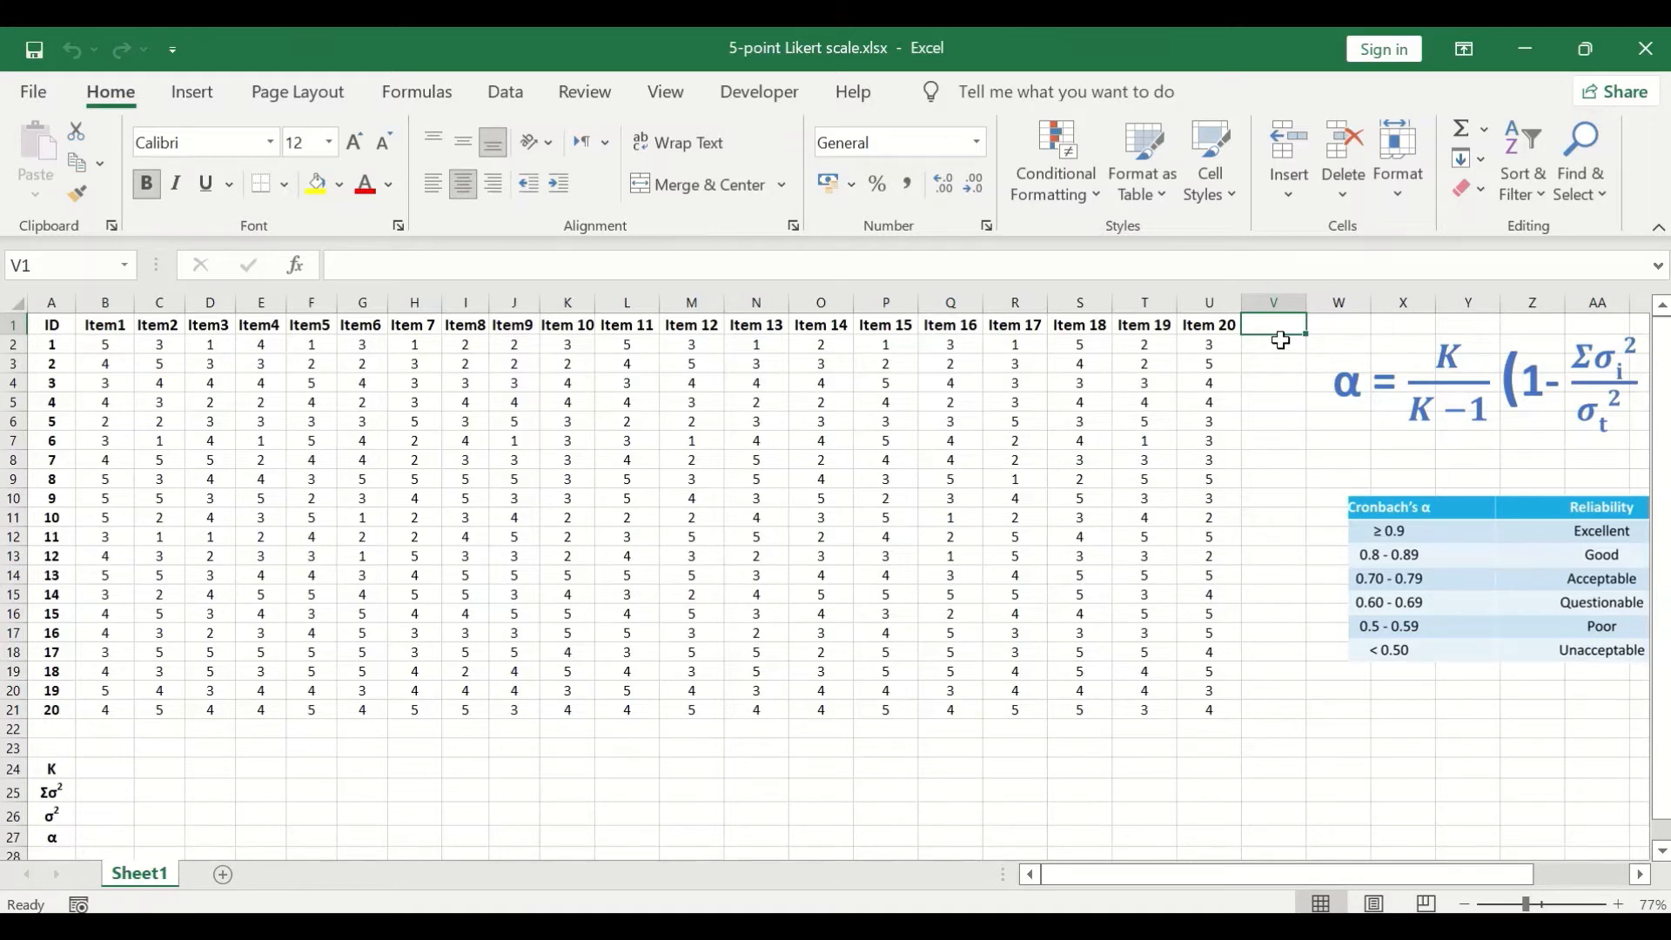
type("To")
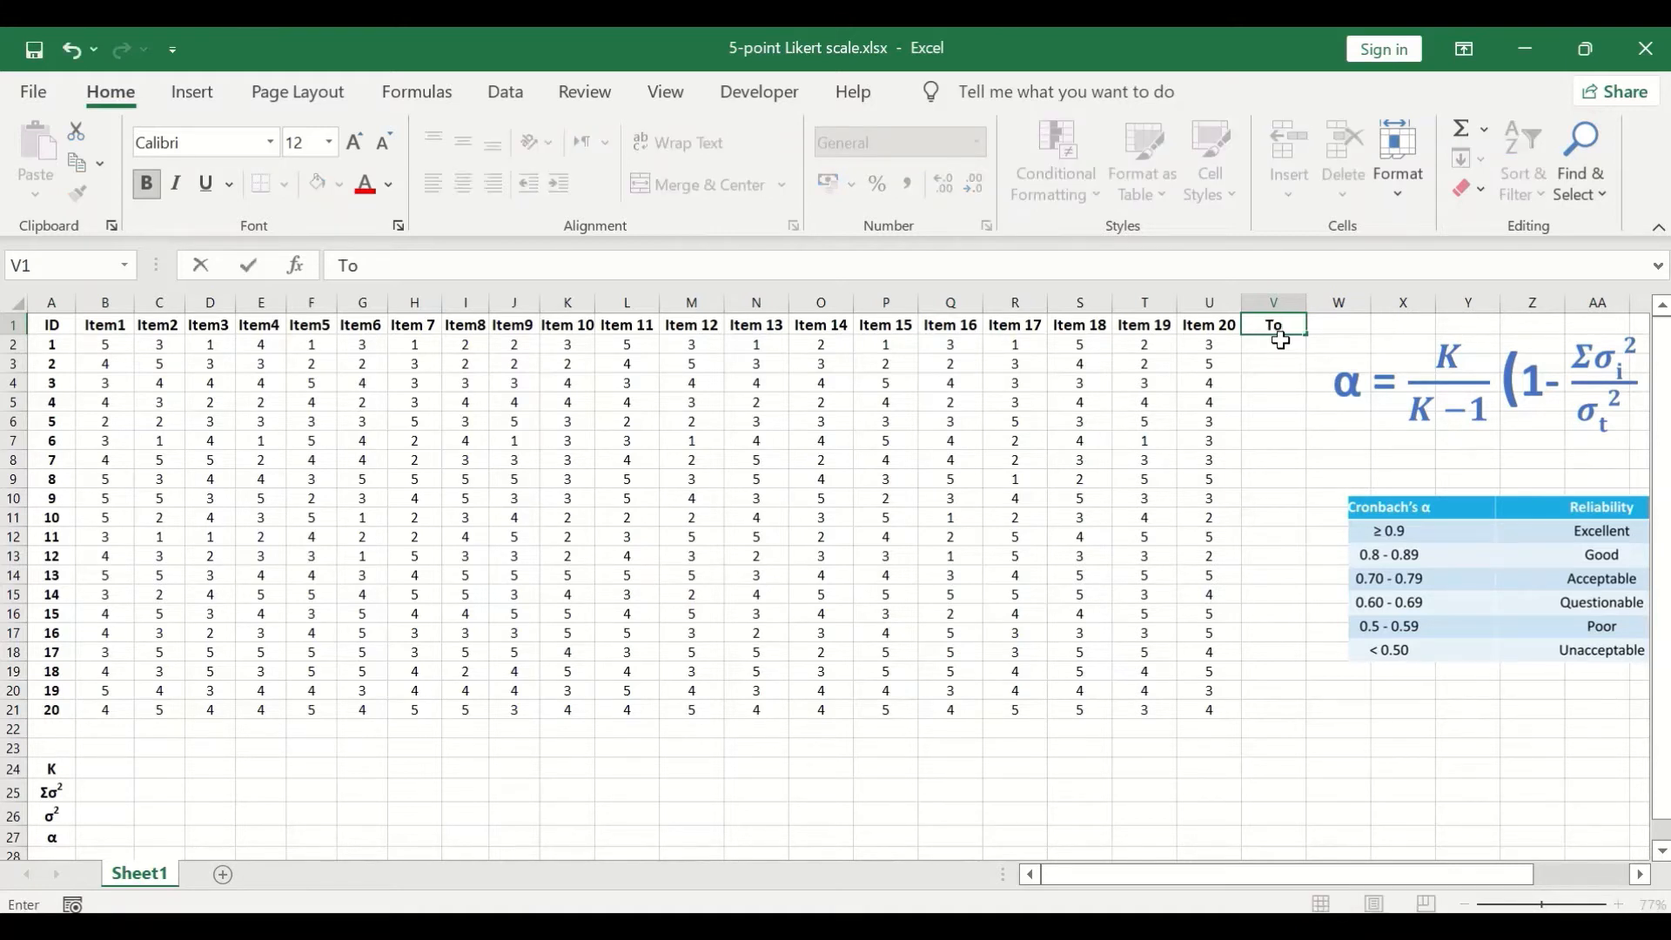
type("talscore")
- Sum the first respondent's item scores B2:U2 in V2 and fill the formula down to V21
left_click(1276, 343)
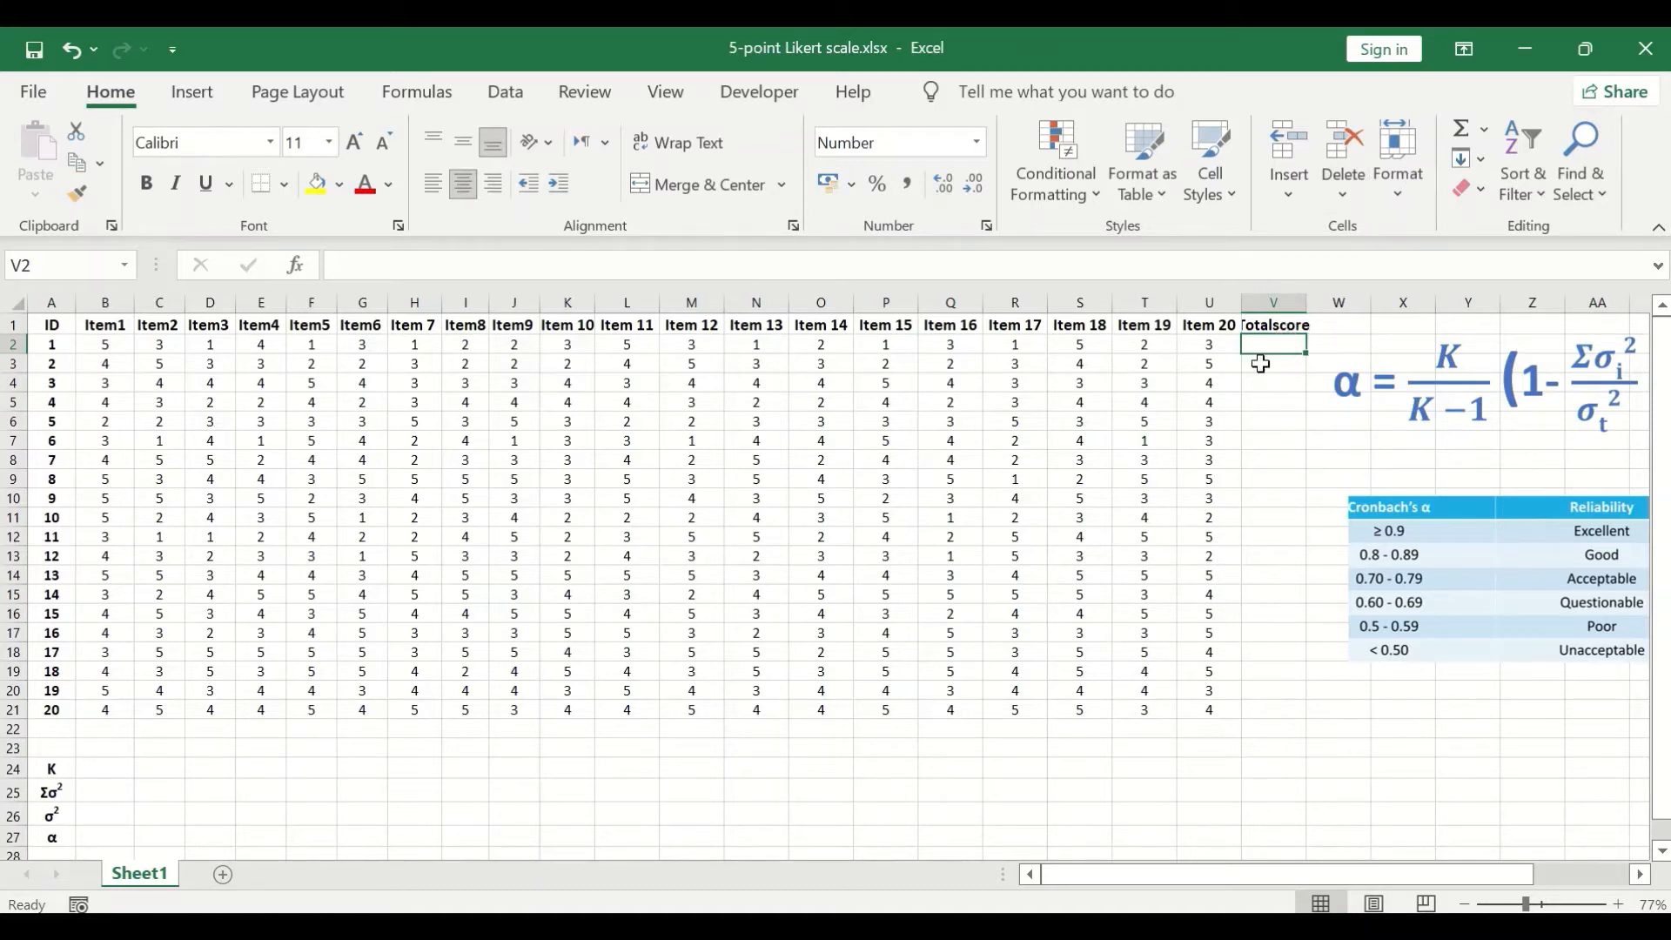
left_click(1484, 128)
left_click(1497, 162)
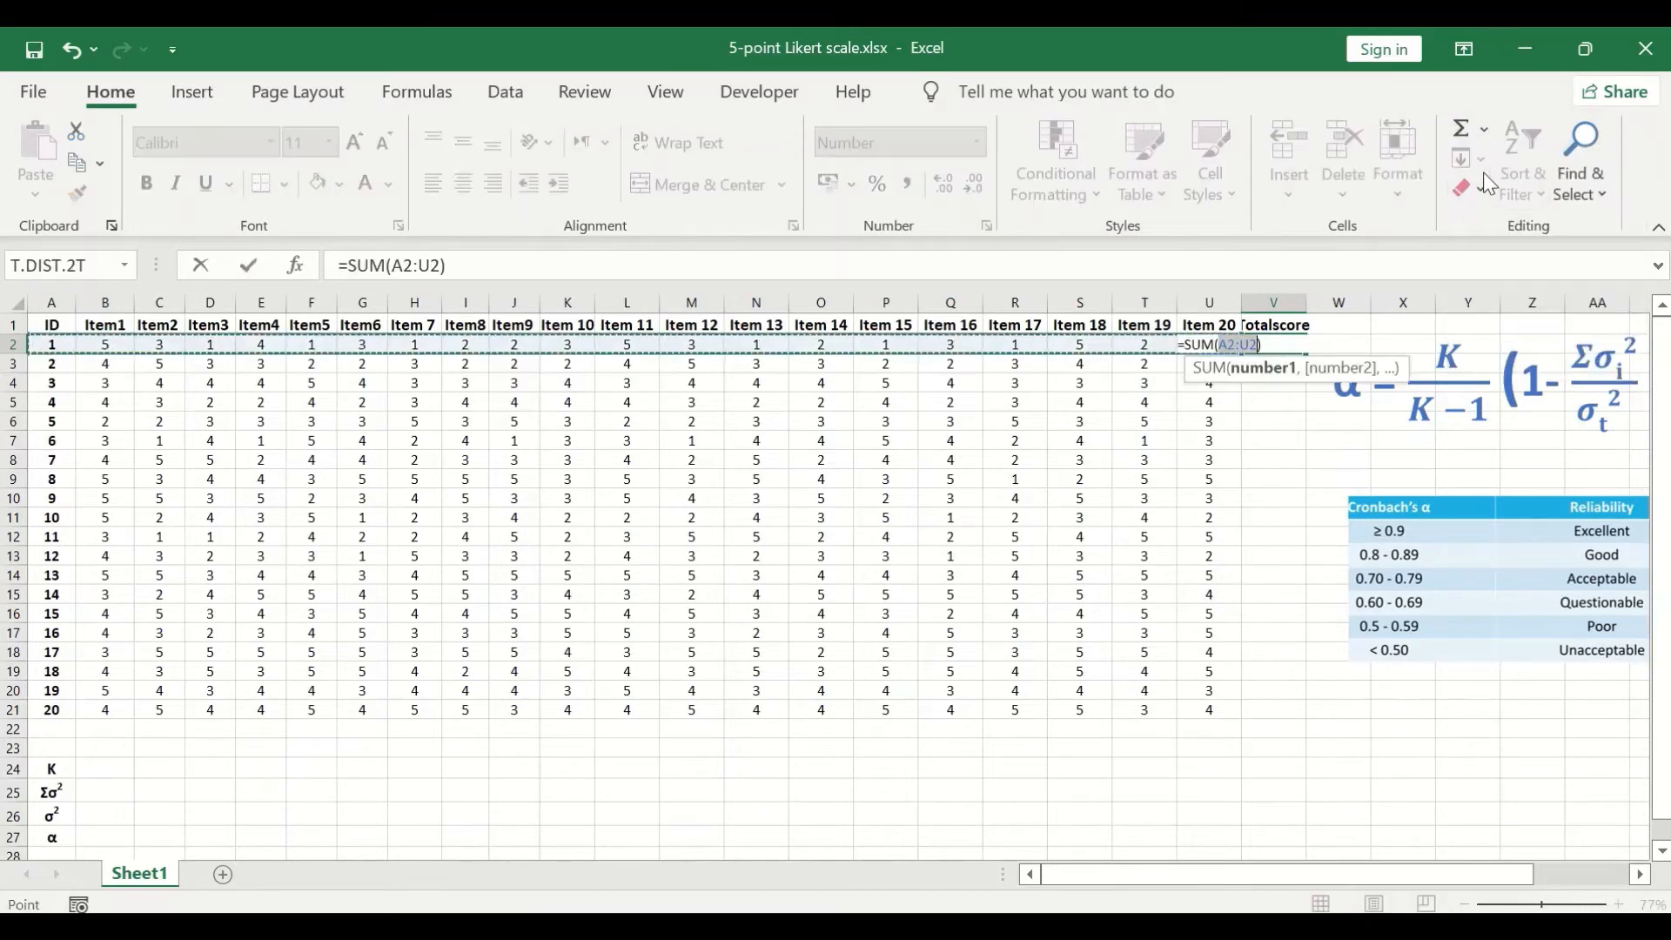
left_click_drag(91, 345, 1203, 346)
key("Return")
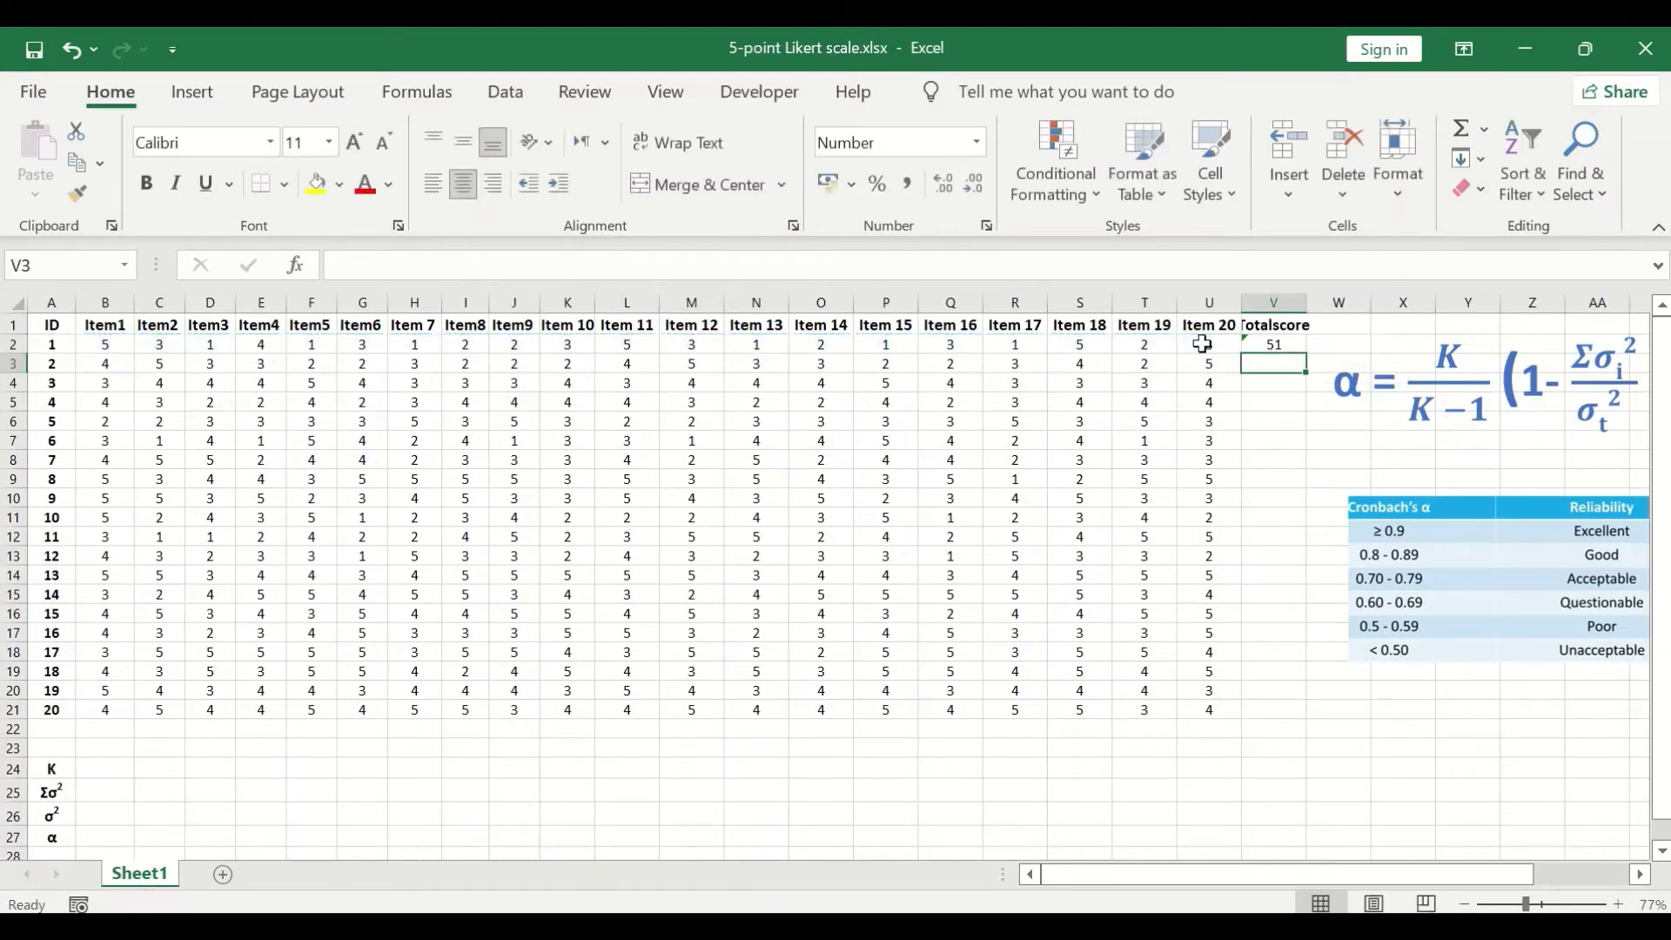
left_click(1273, 346)
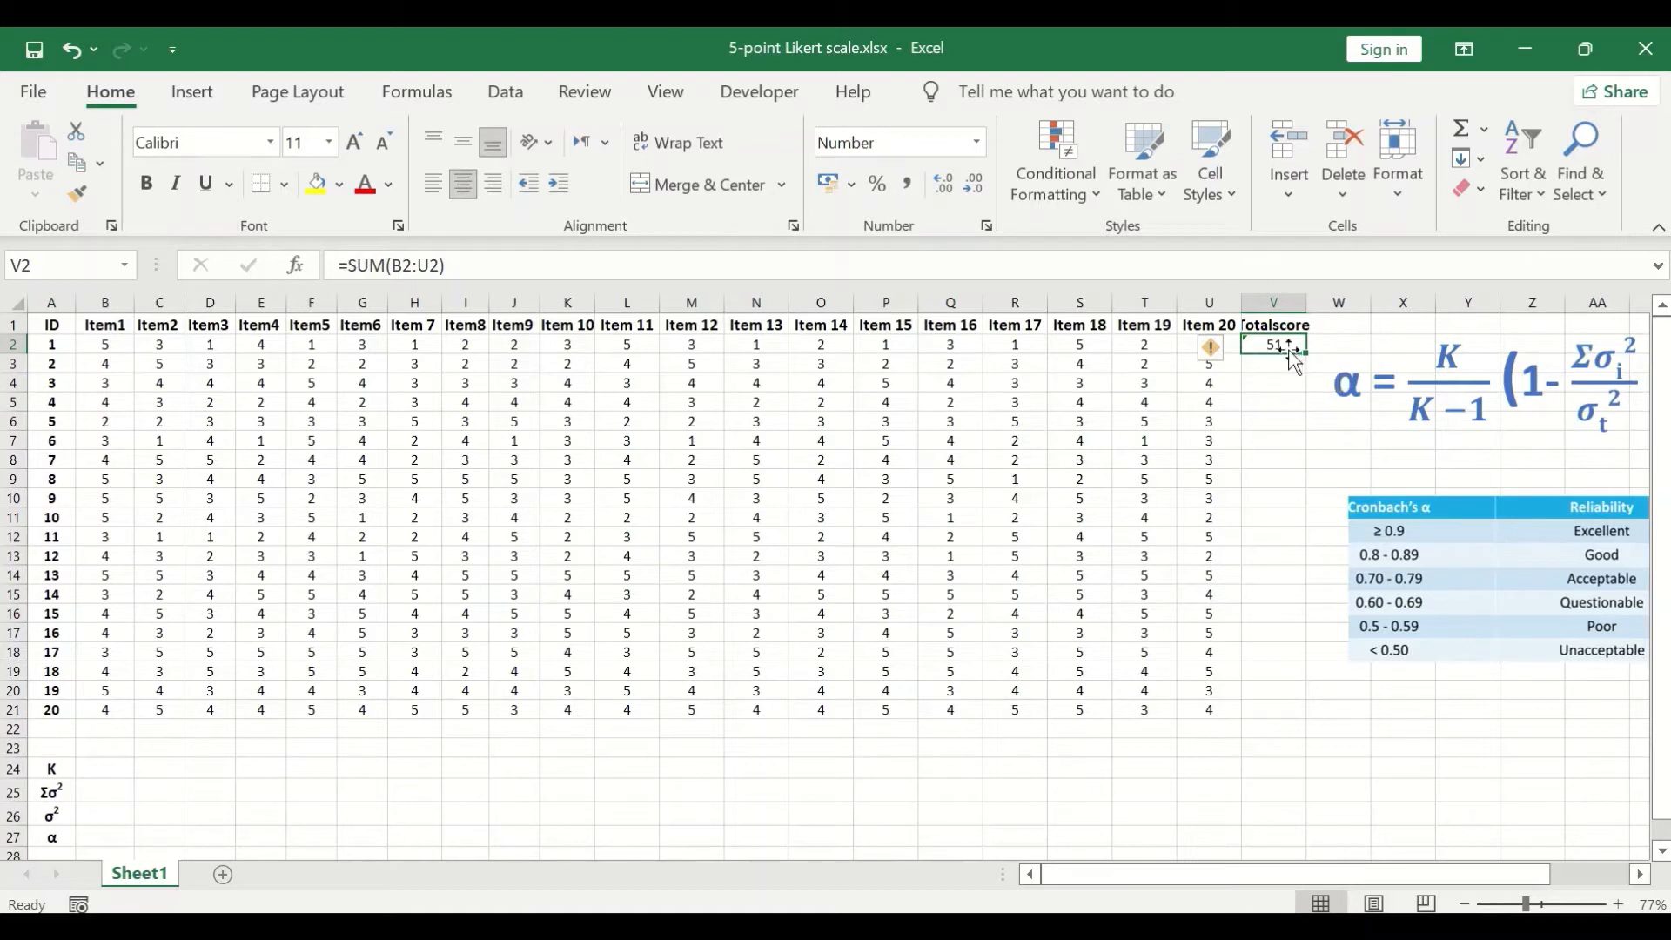
left_click_drag(1304, 351, 1276, 721)
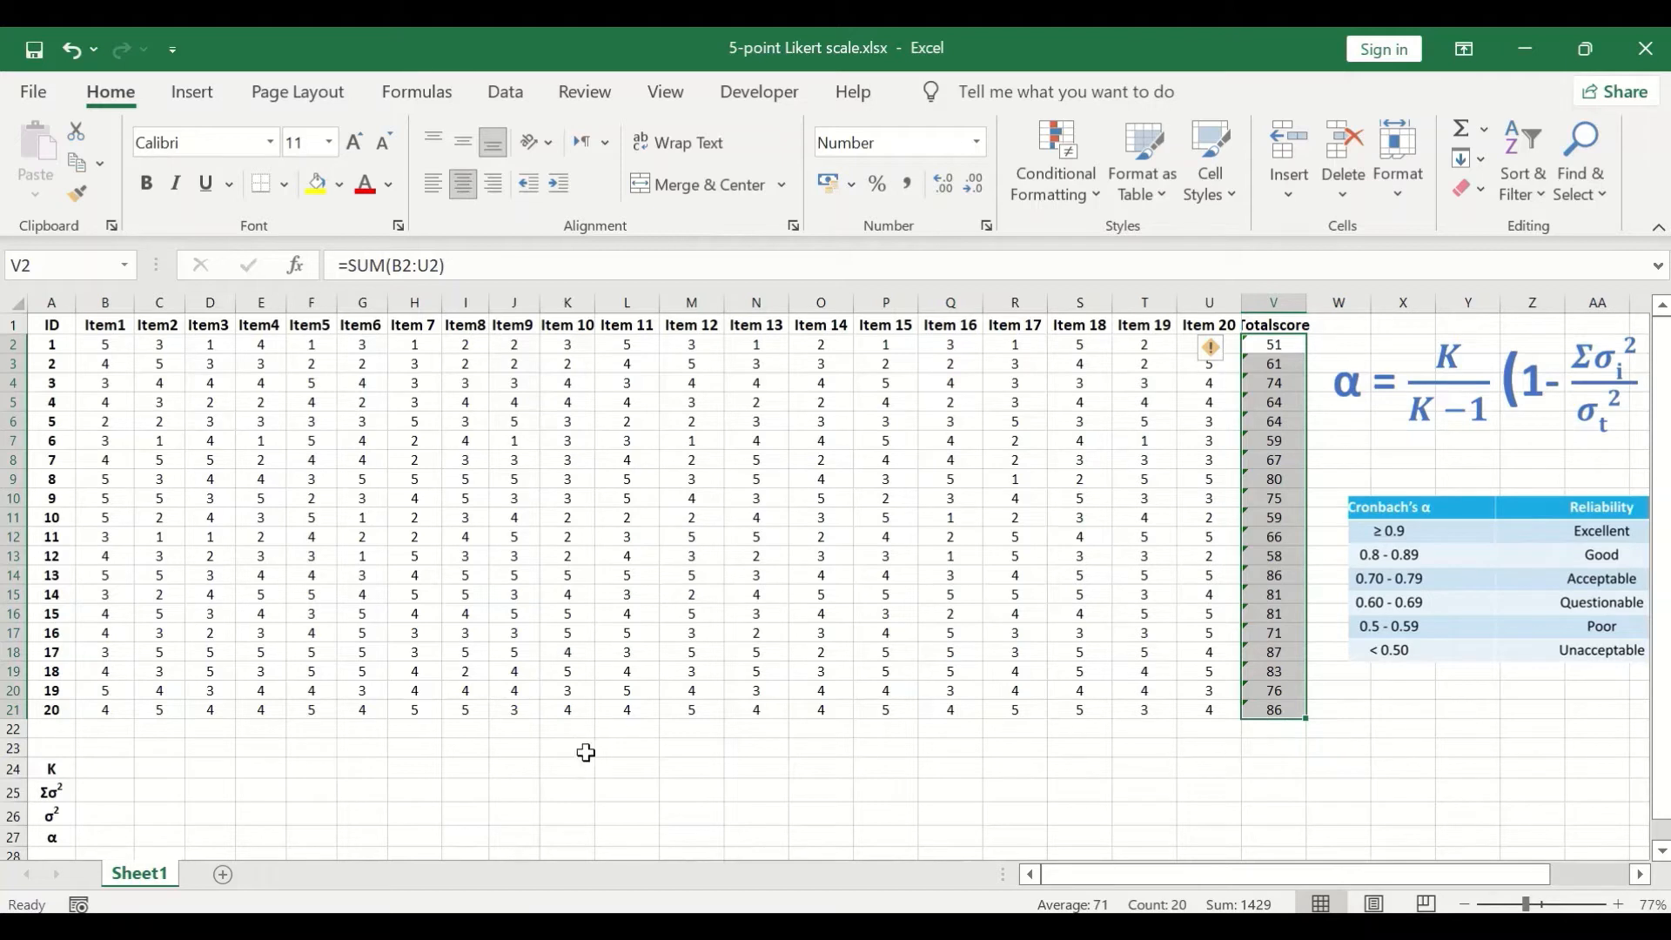
- Calculate the sample variance of the Item1 scores B2:B21 in cell B22 with VAR.S
left_click(102, 737)
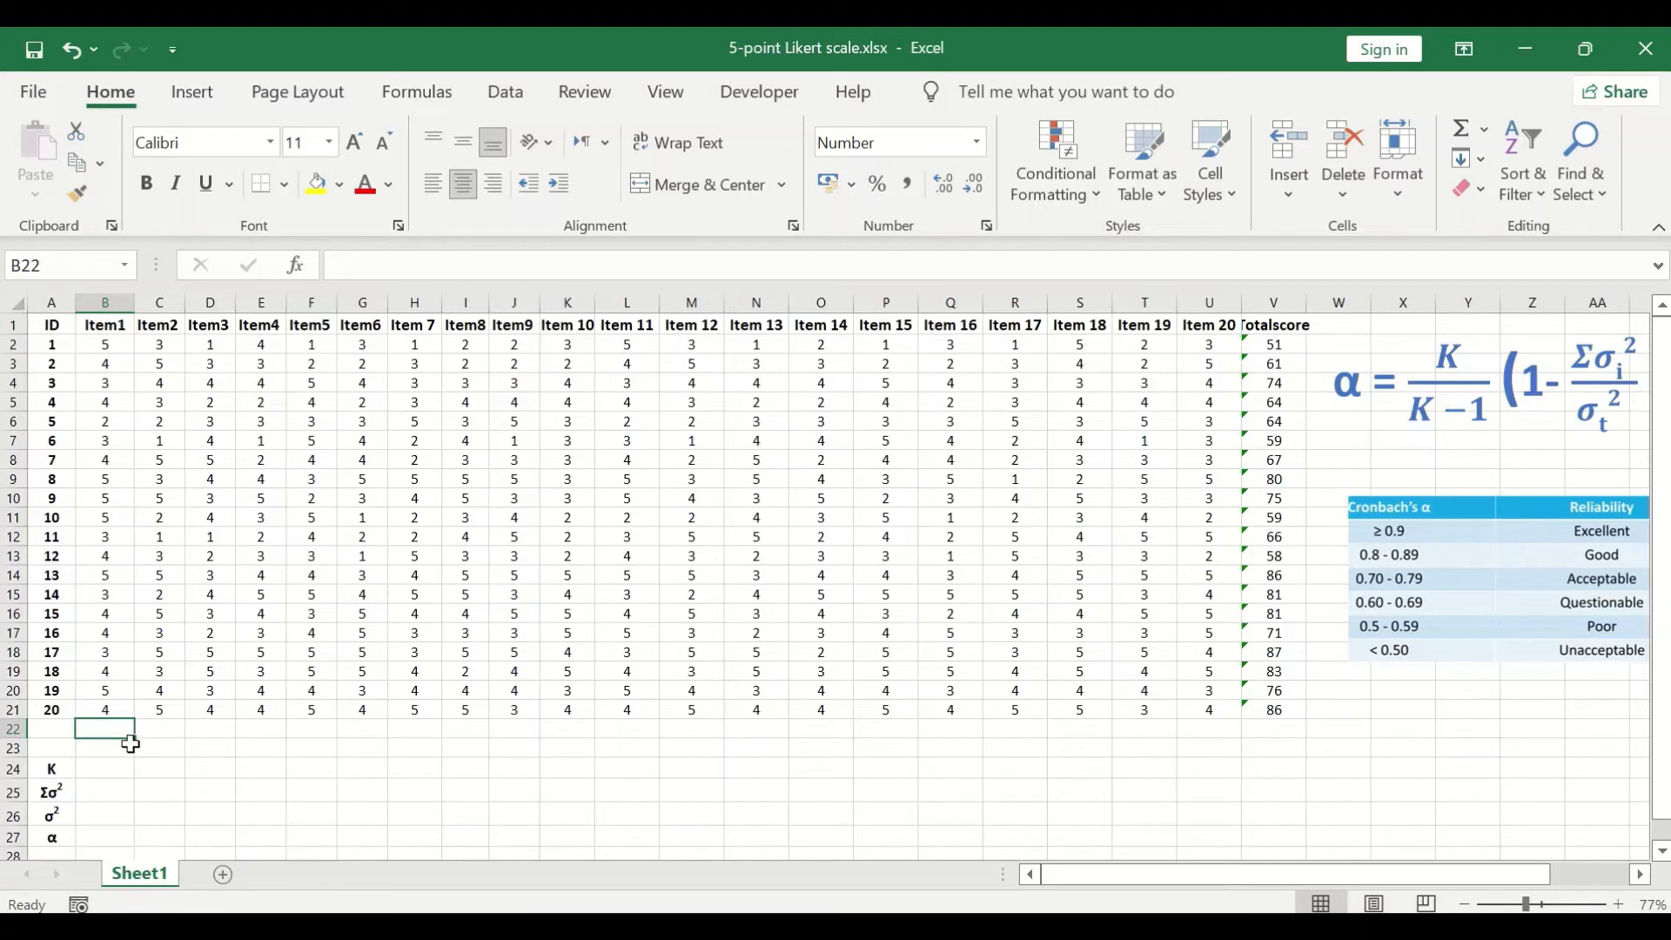
type("=")
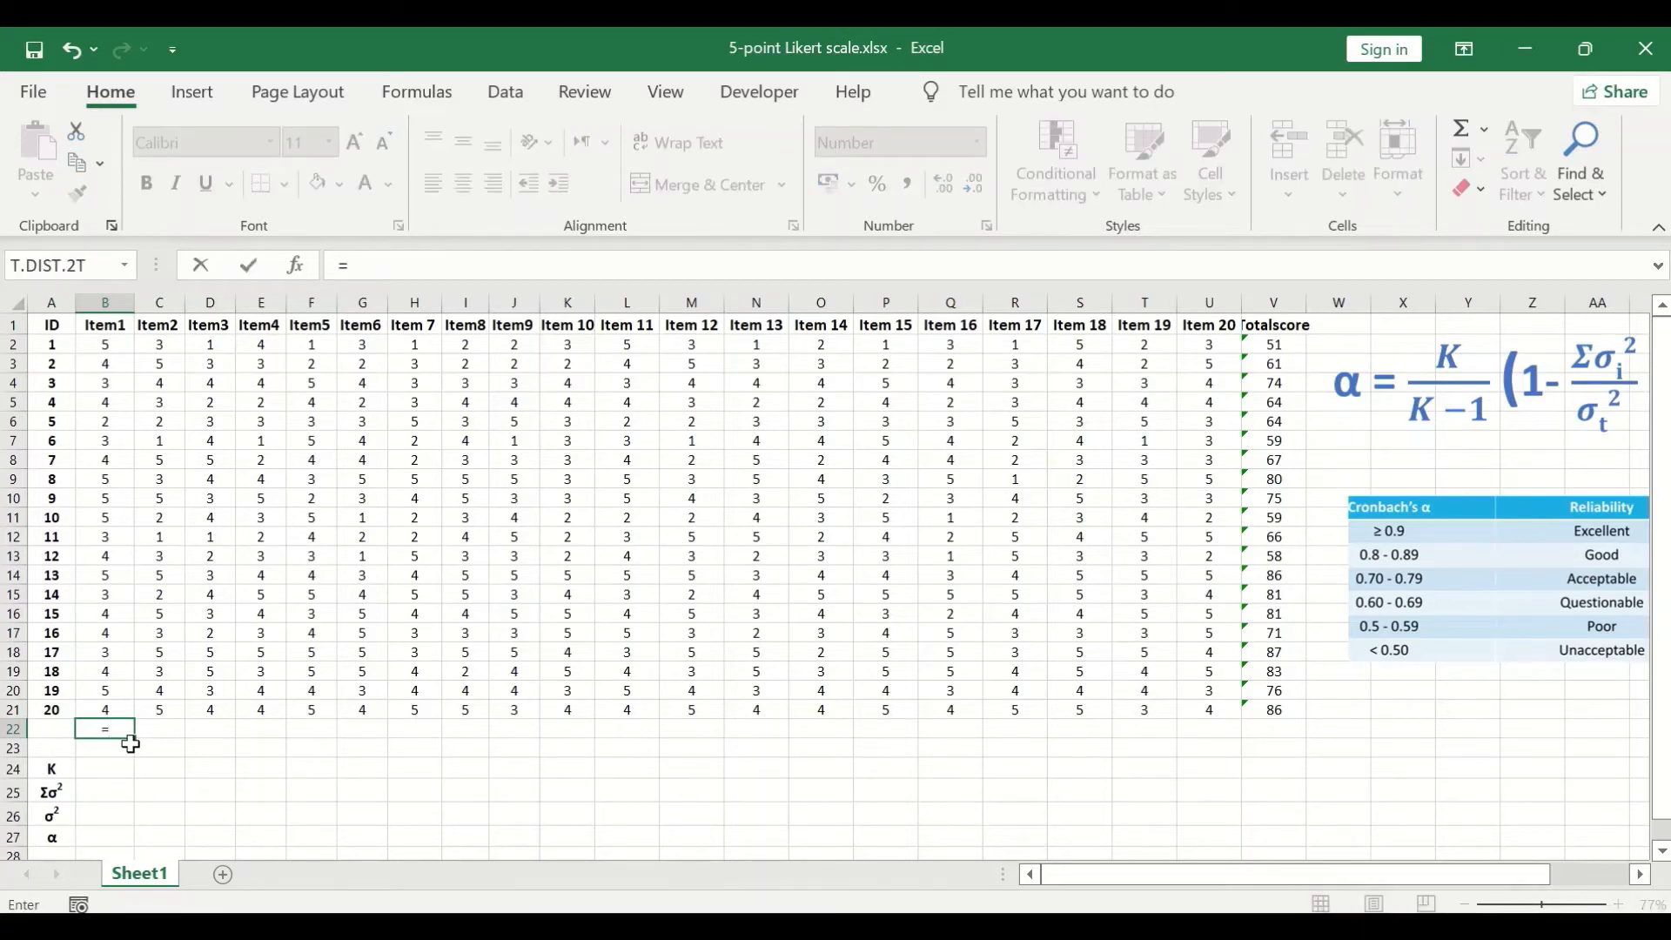
type("var")
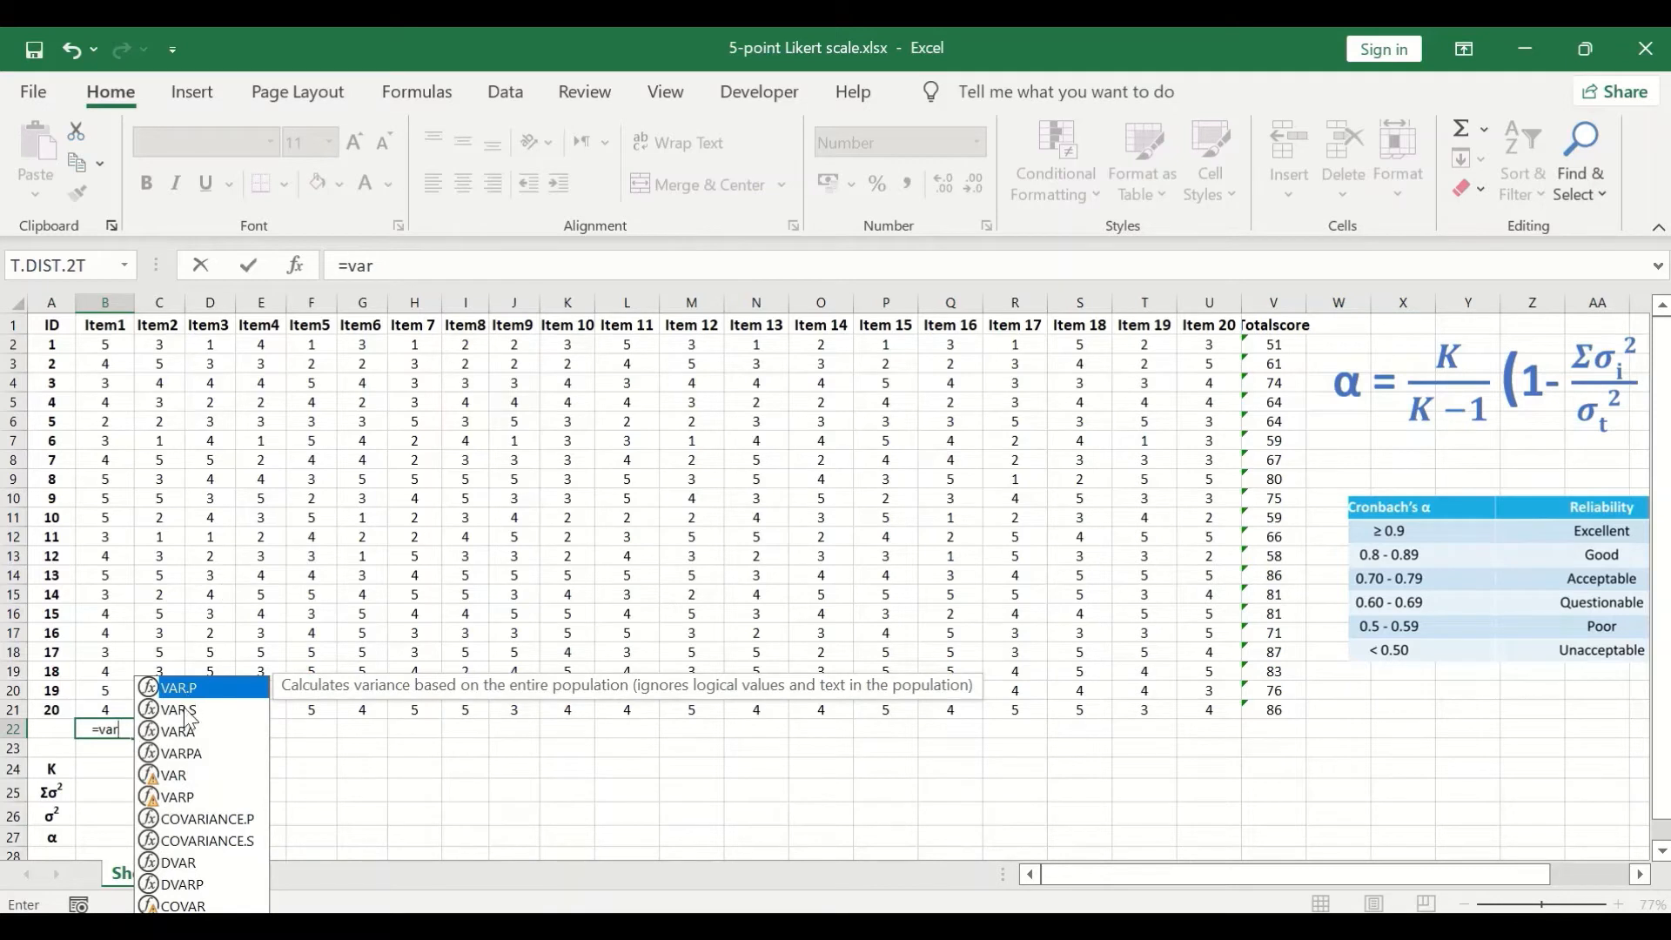
left_click(190, 712)
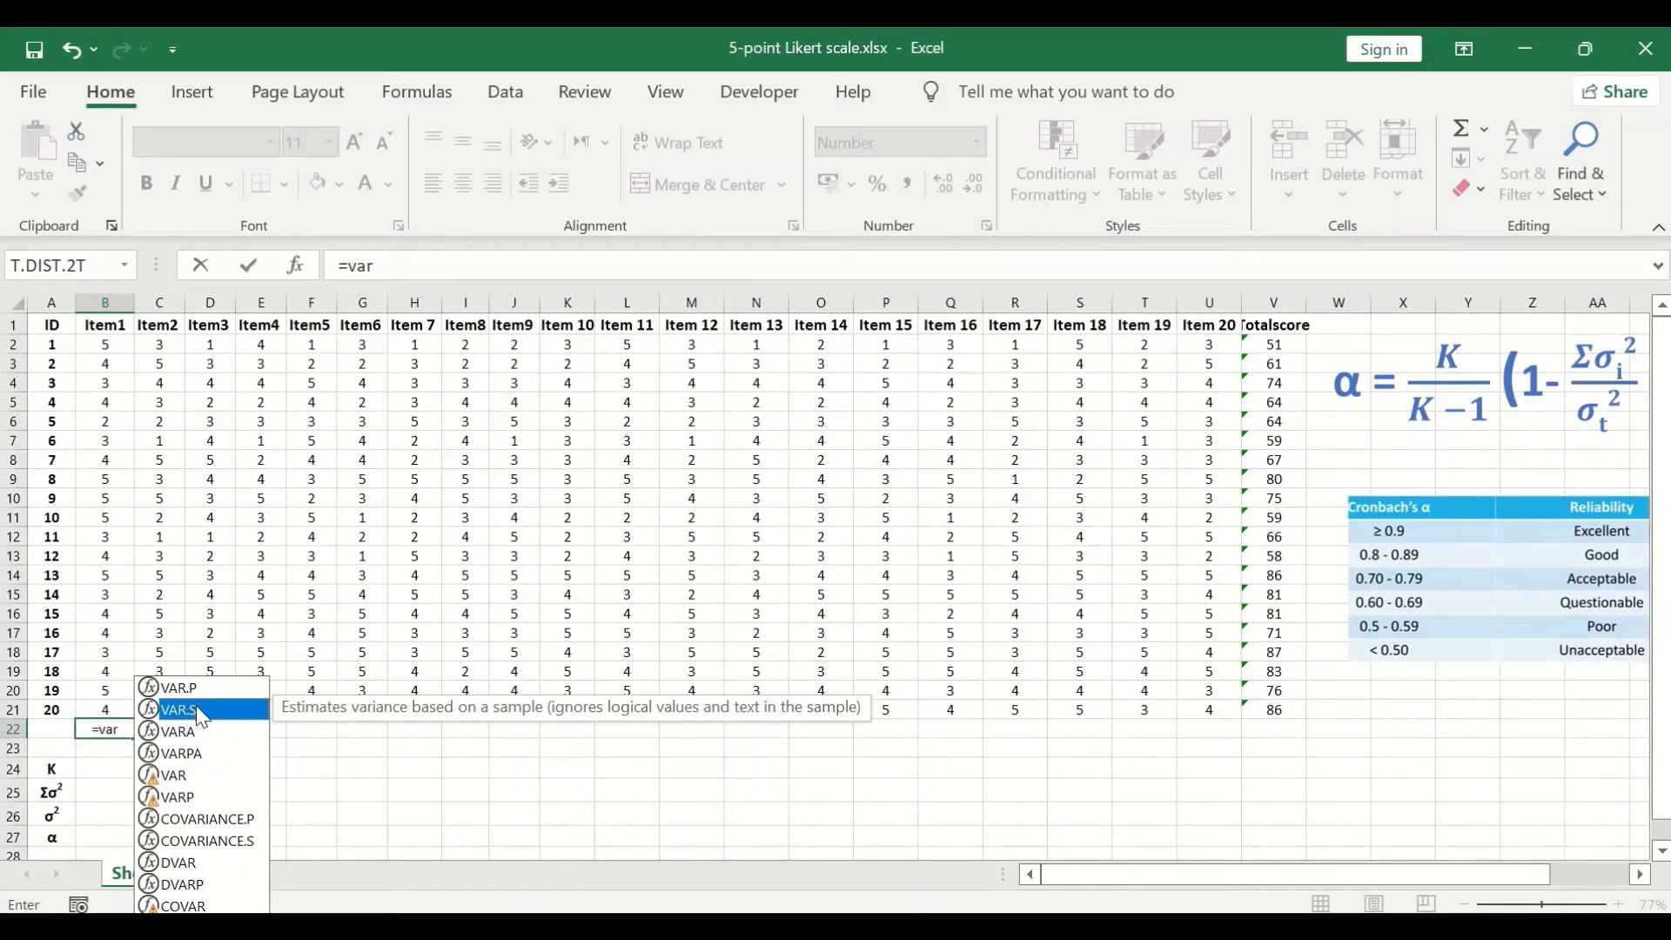
double_click(196, 710)
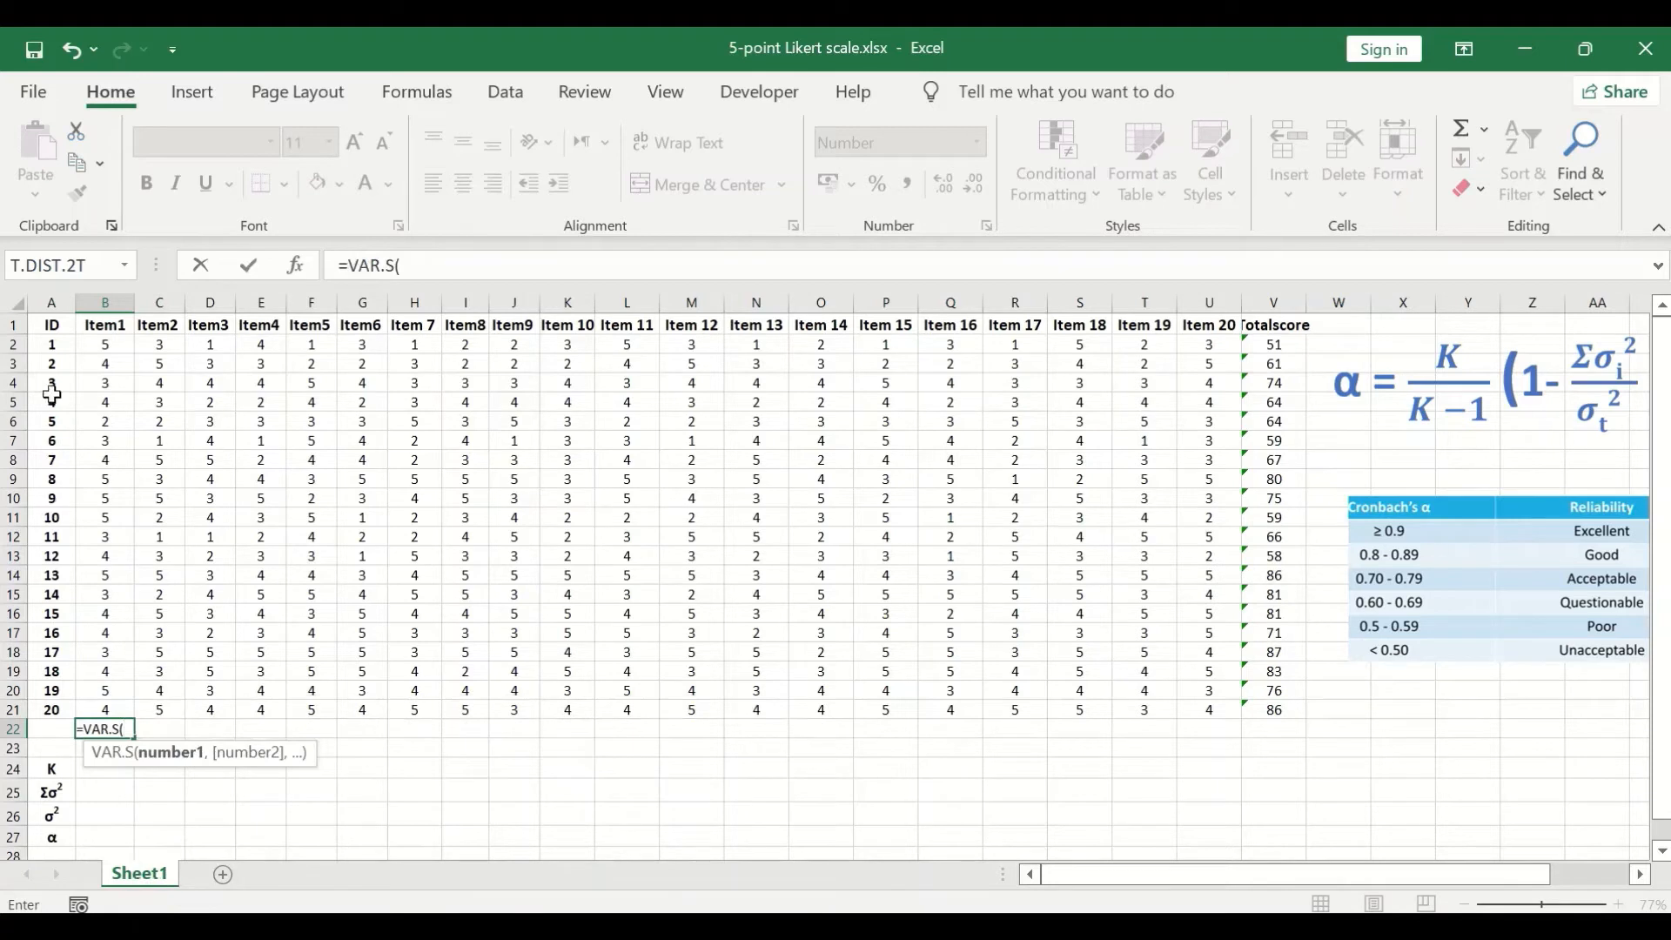
left_click_drag(101, 703, 102, 345)
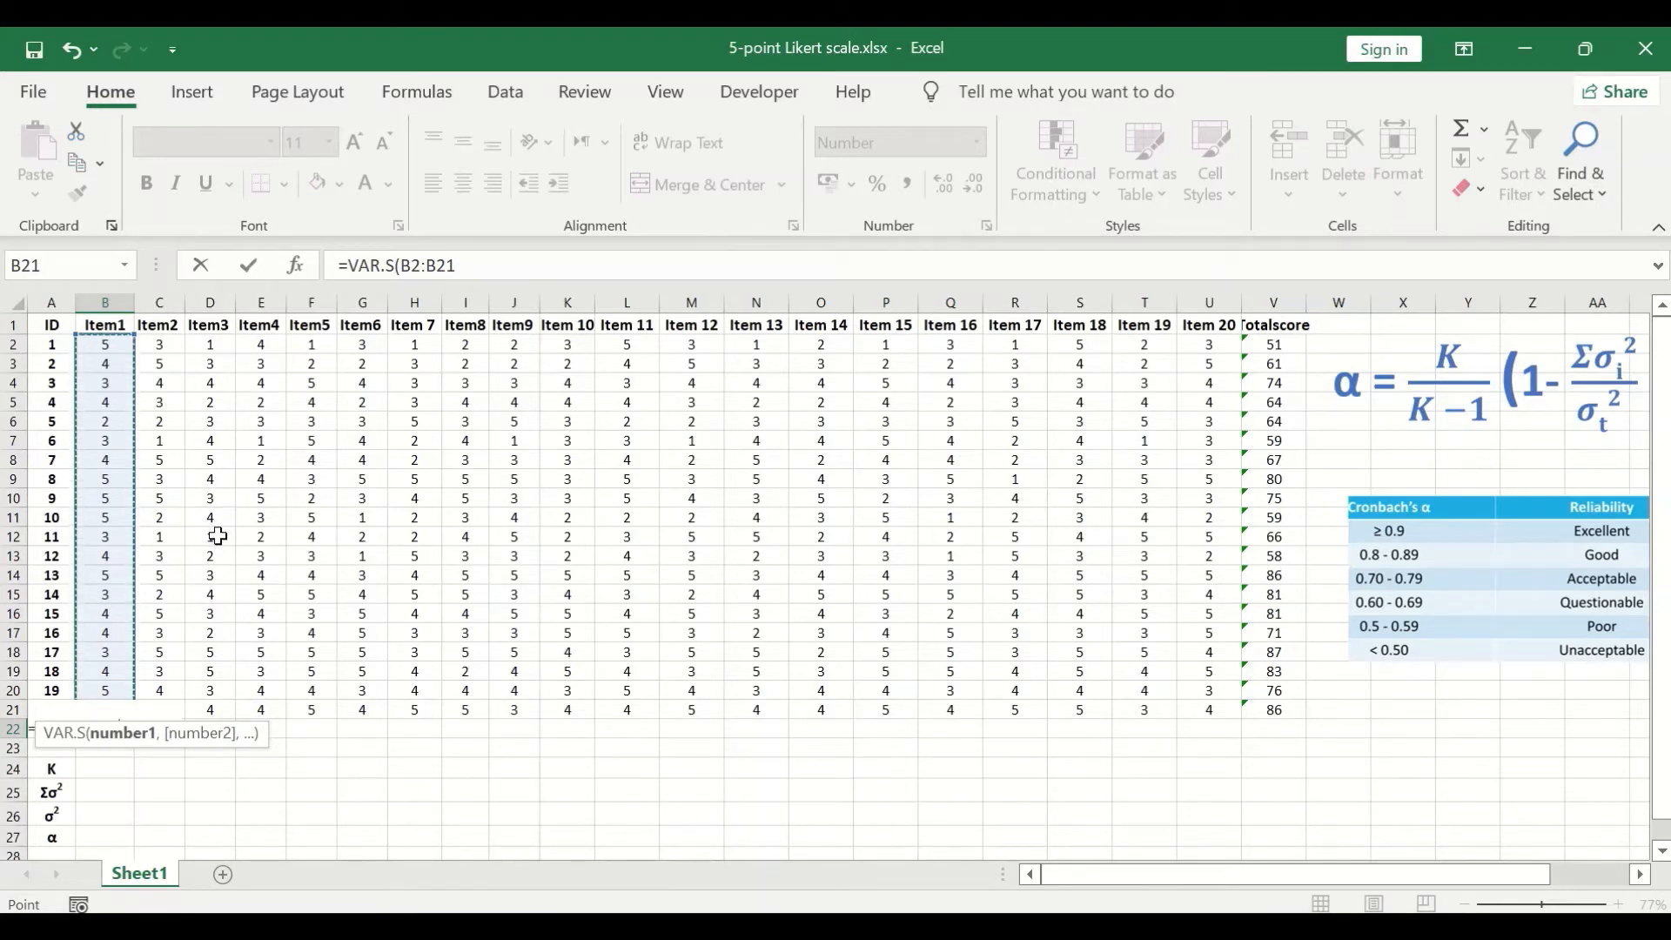
key("Return")
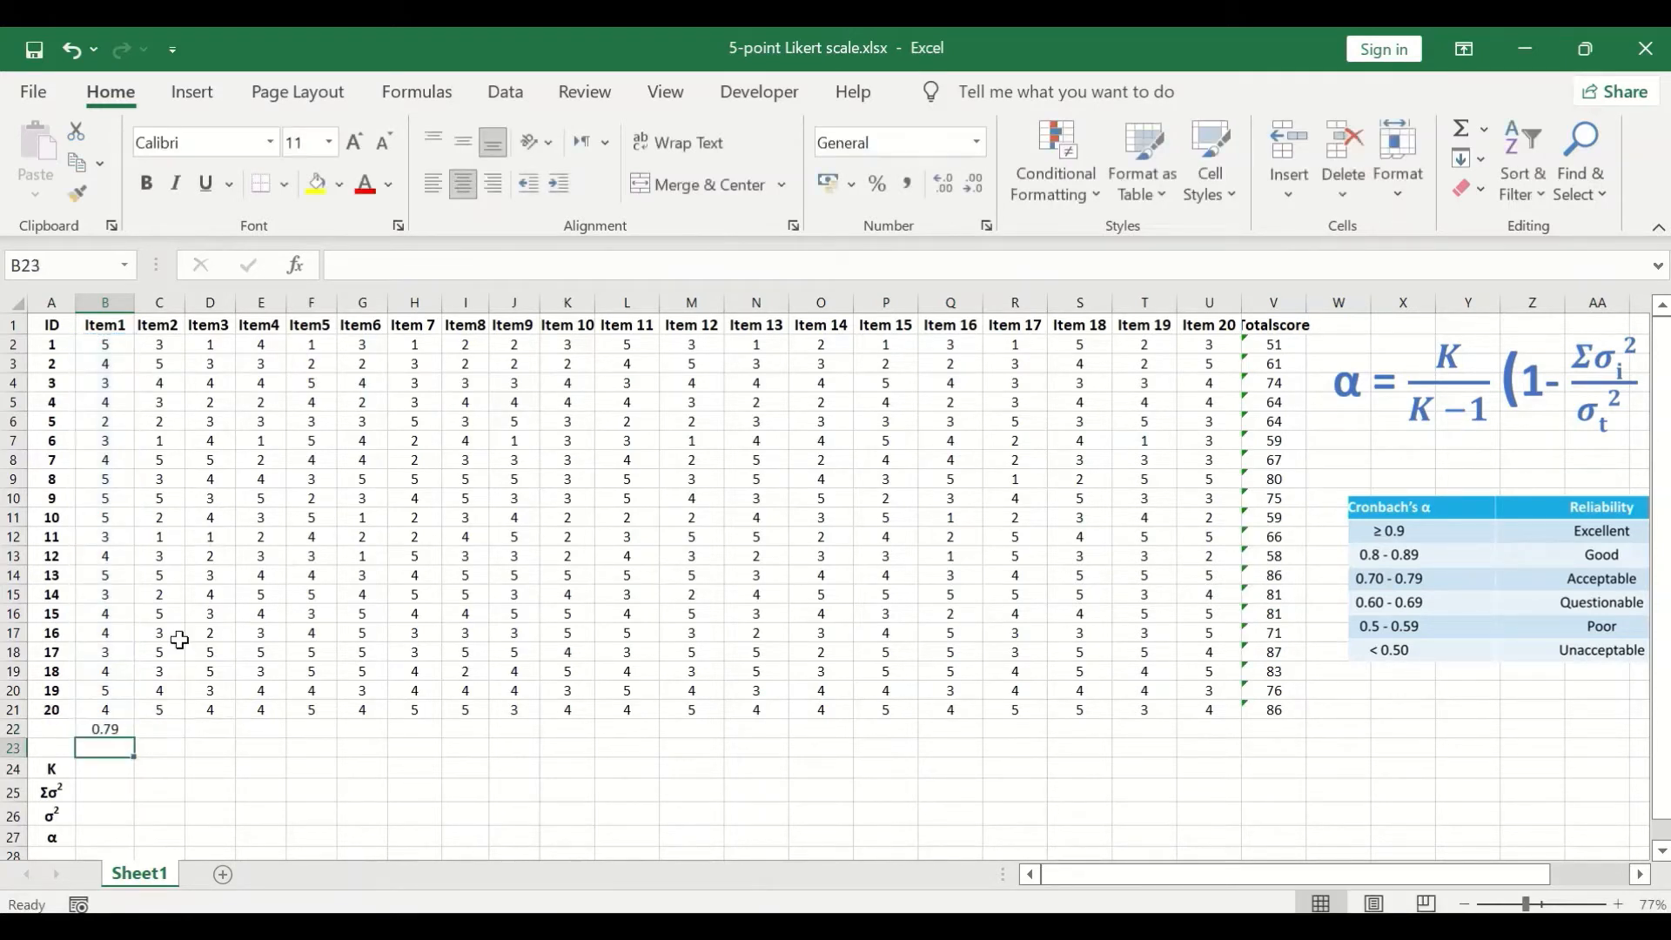
- Fill the variance formula from B22 across all items and the Totalscore column to V22
left_click(122, 731)
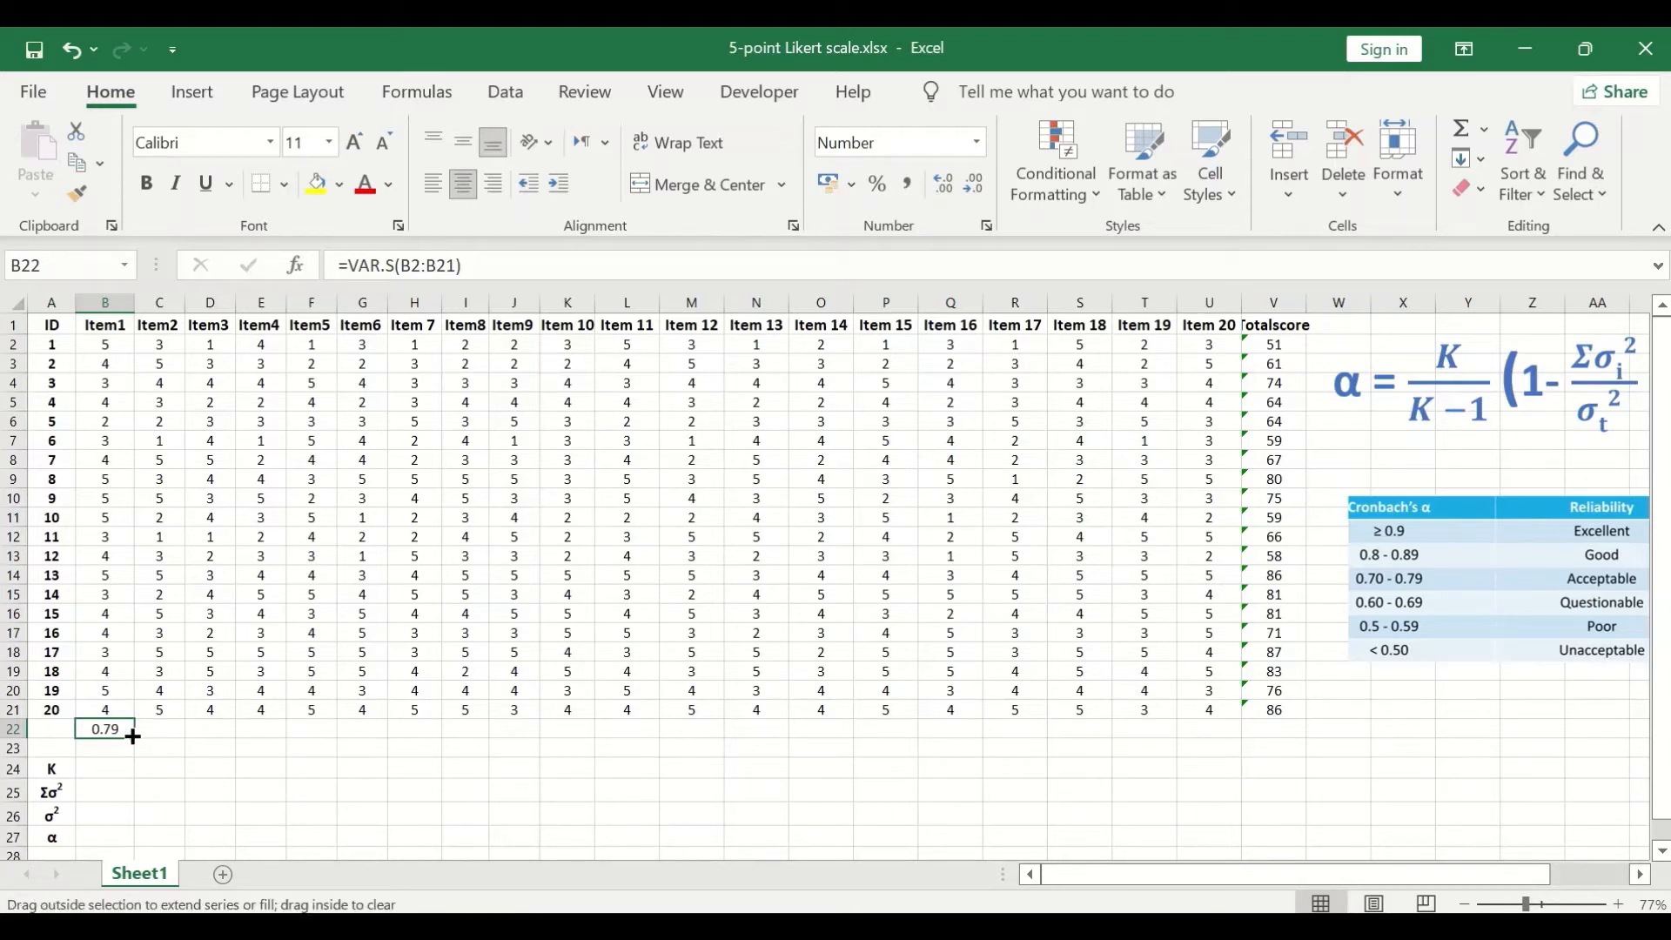
left_click_drag(132, 737, 1295, 743)
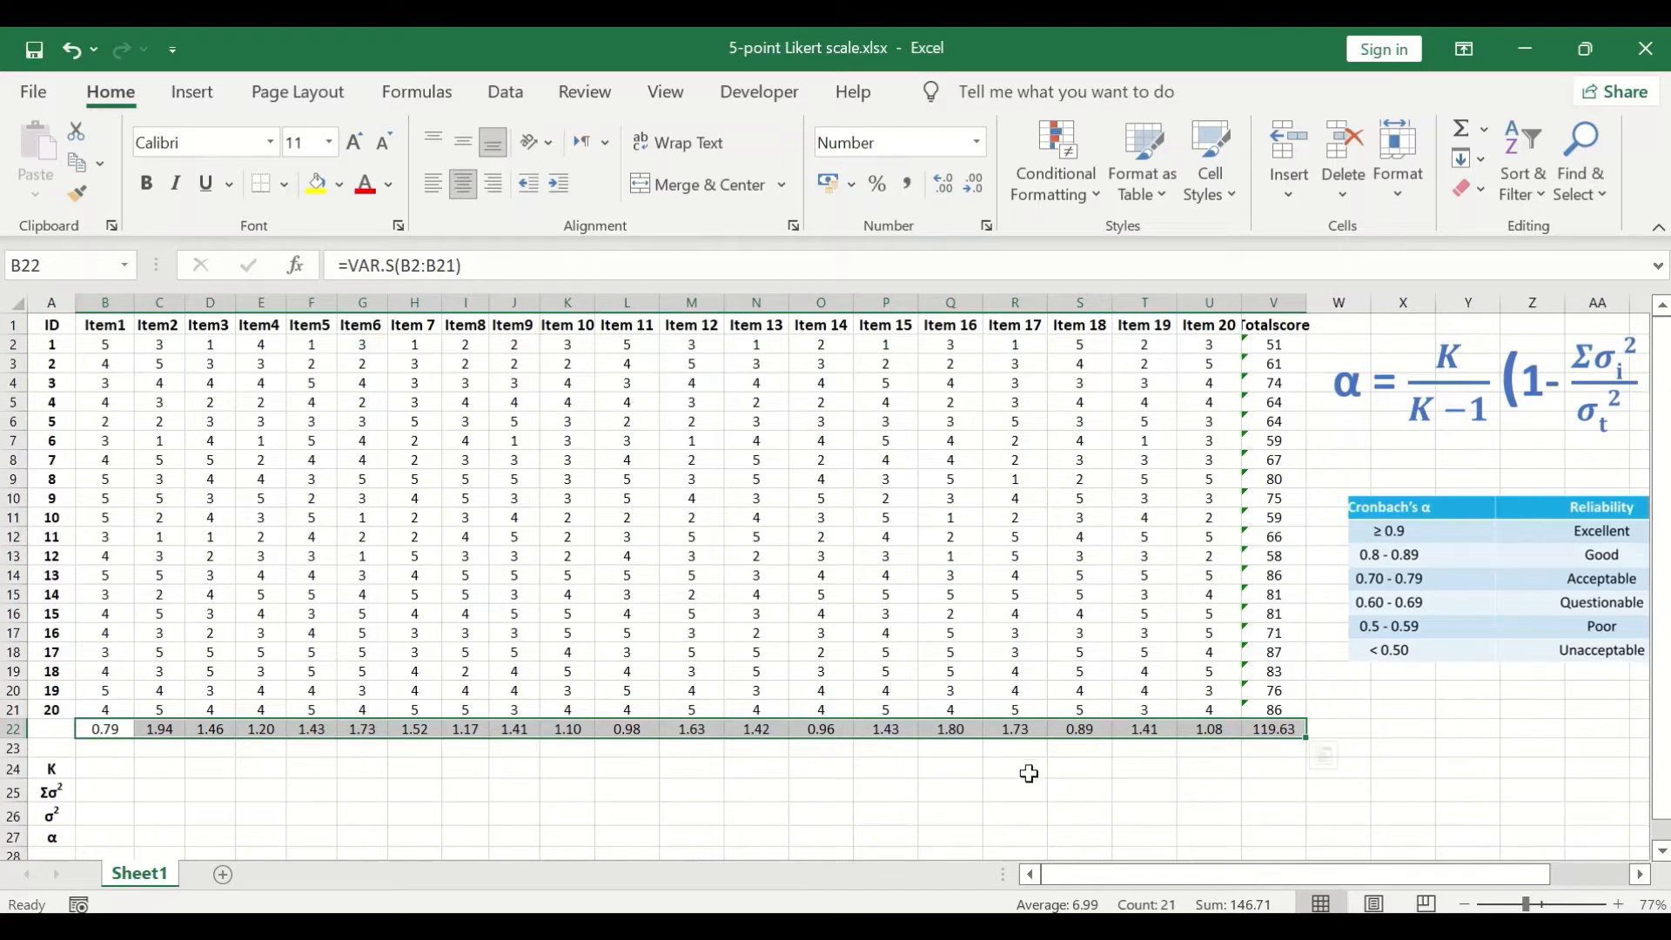
left_click(618, 789)
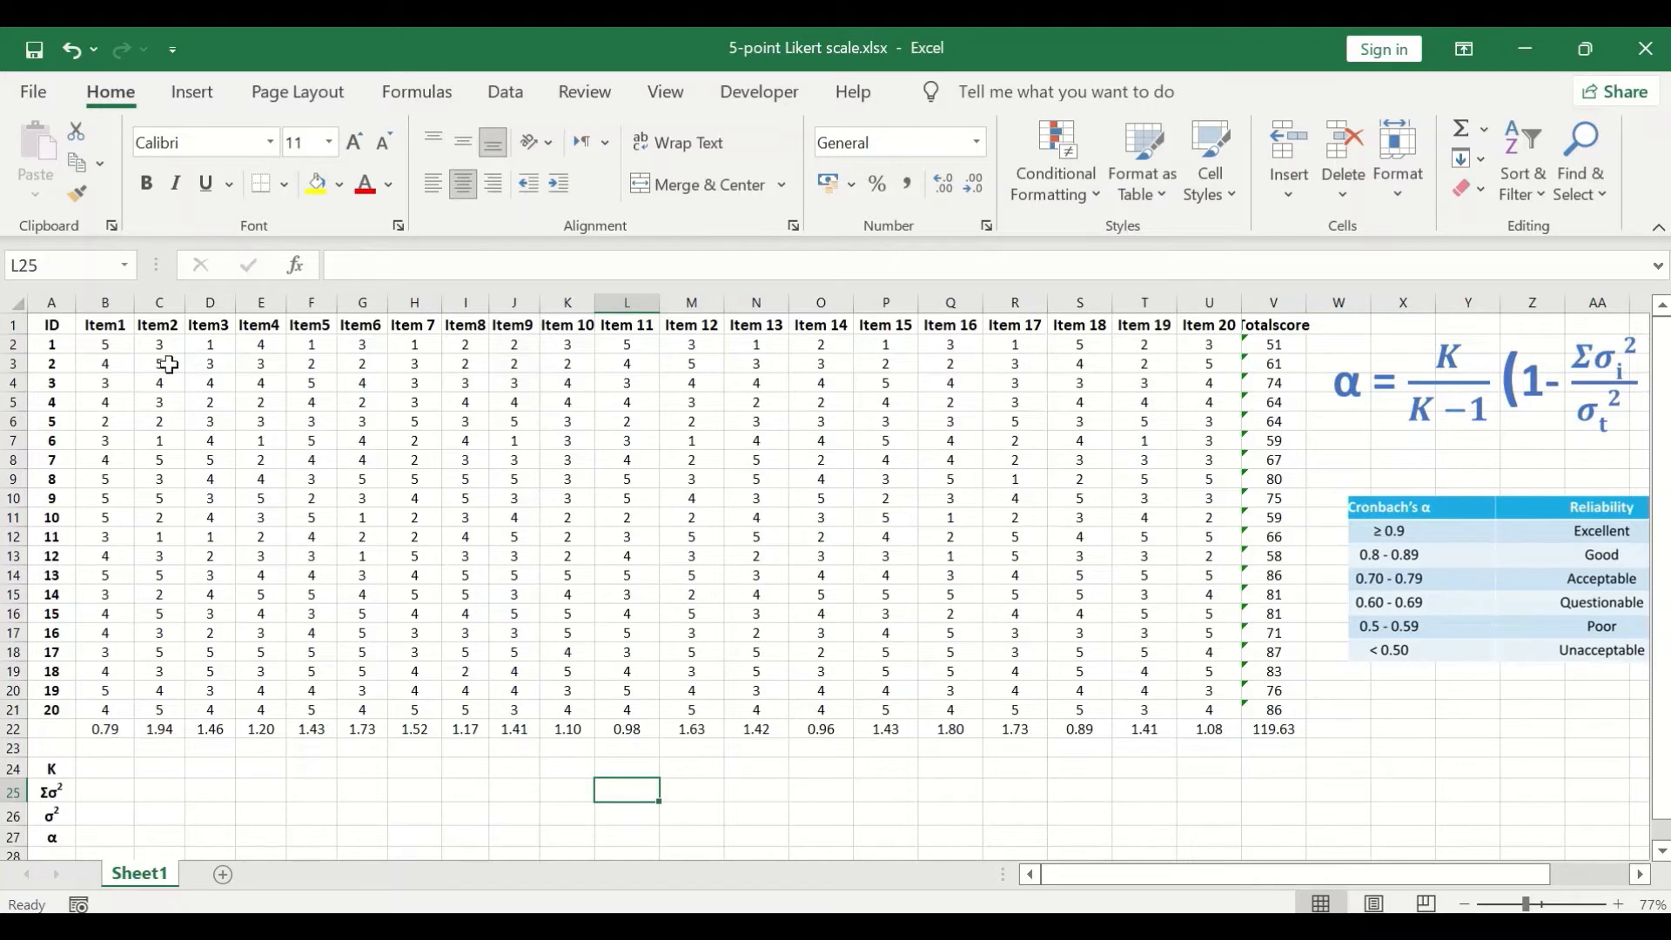
- Sum the item variances B22:U22 in cell B25 beside the Σσ² label, leaving out the Totalscore variance
left_click(101, 790)
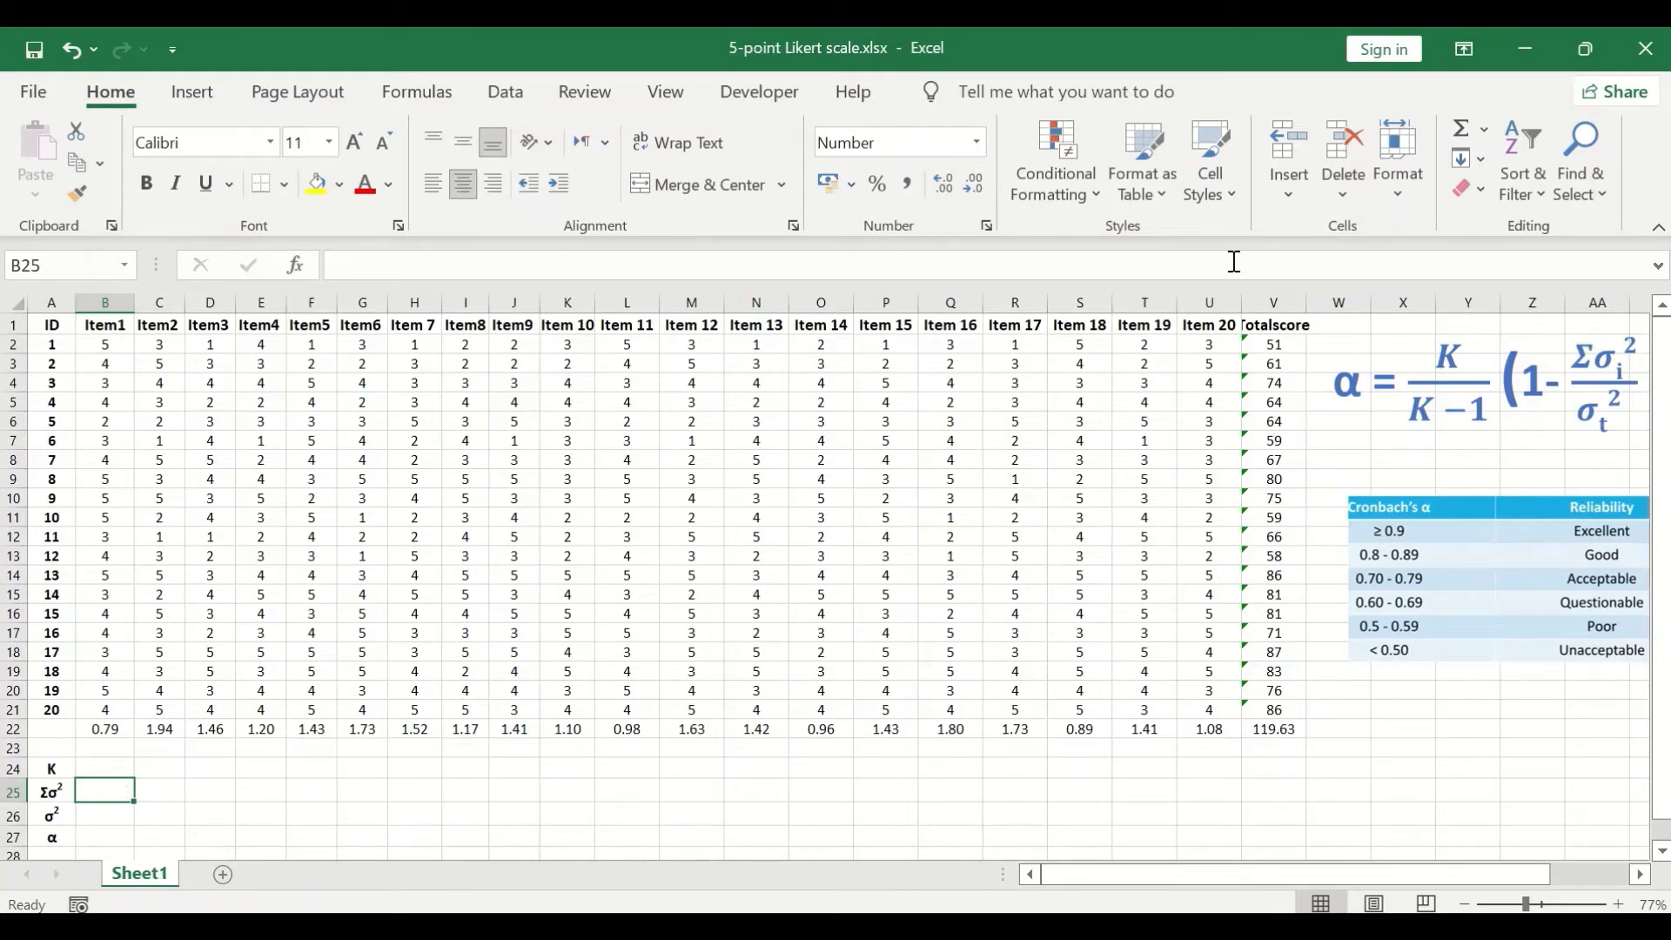
left_click(1487, 131)
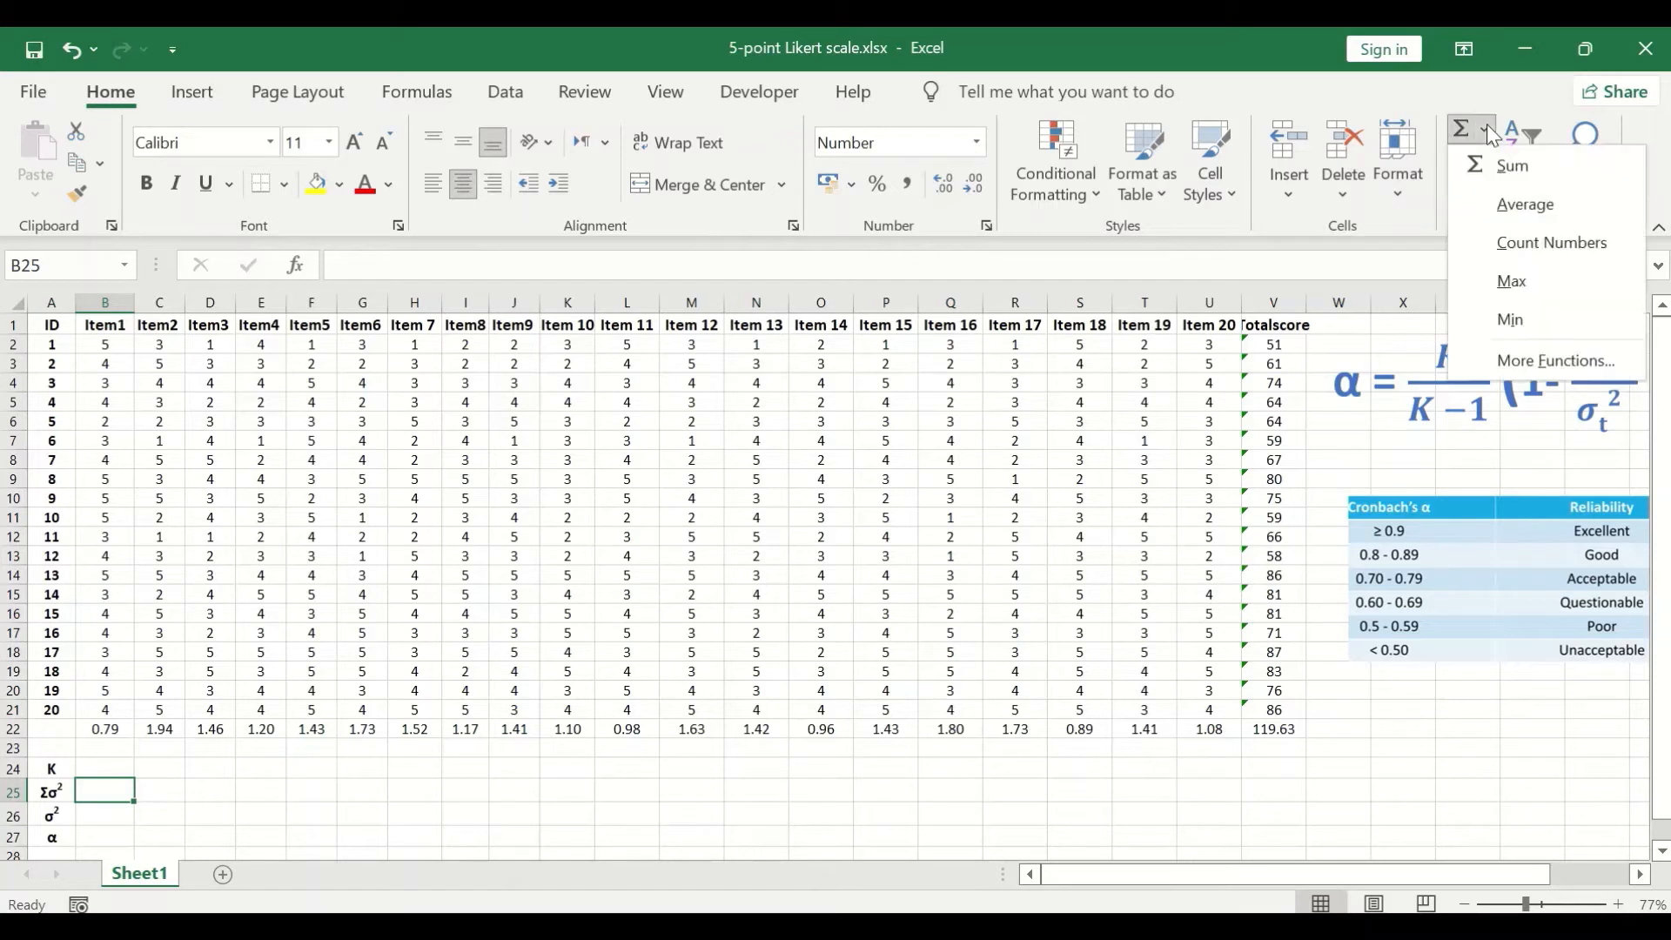
left_click(1503, 161)
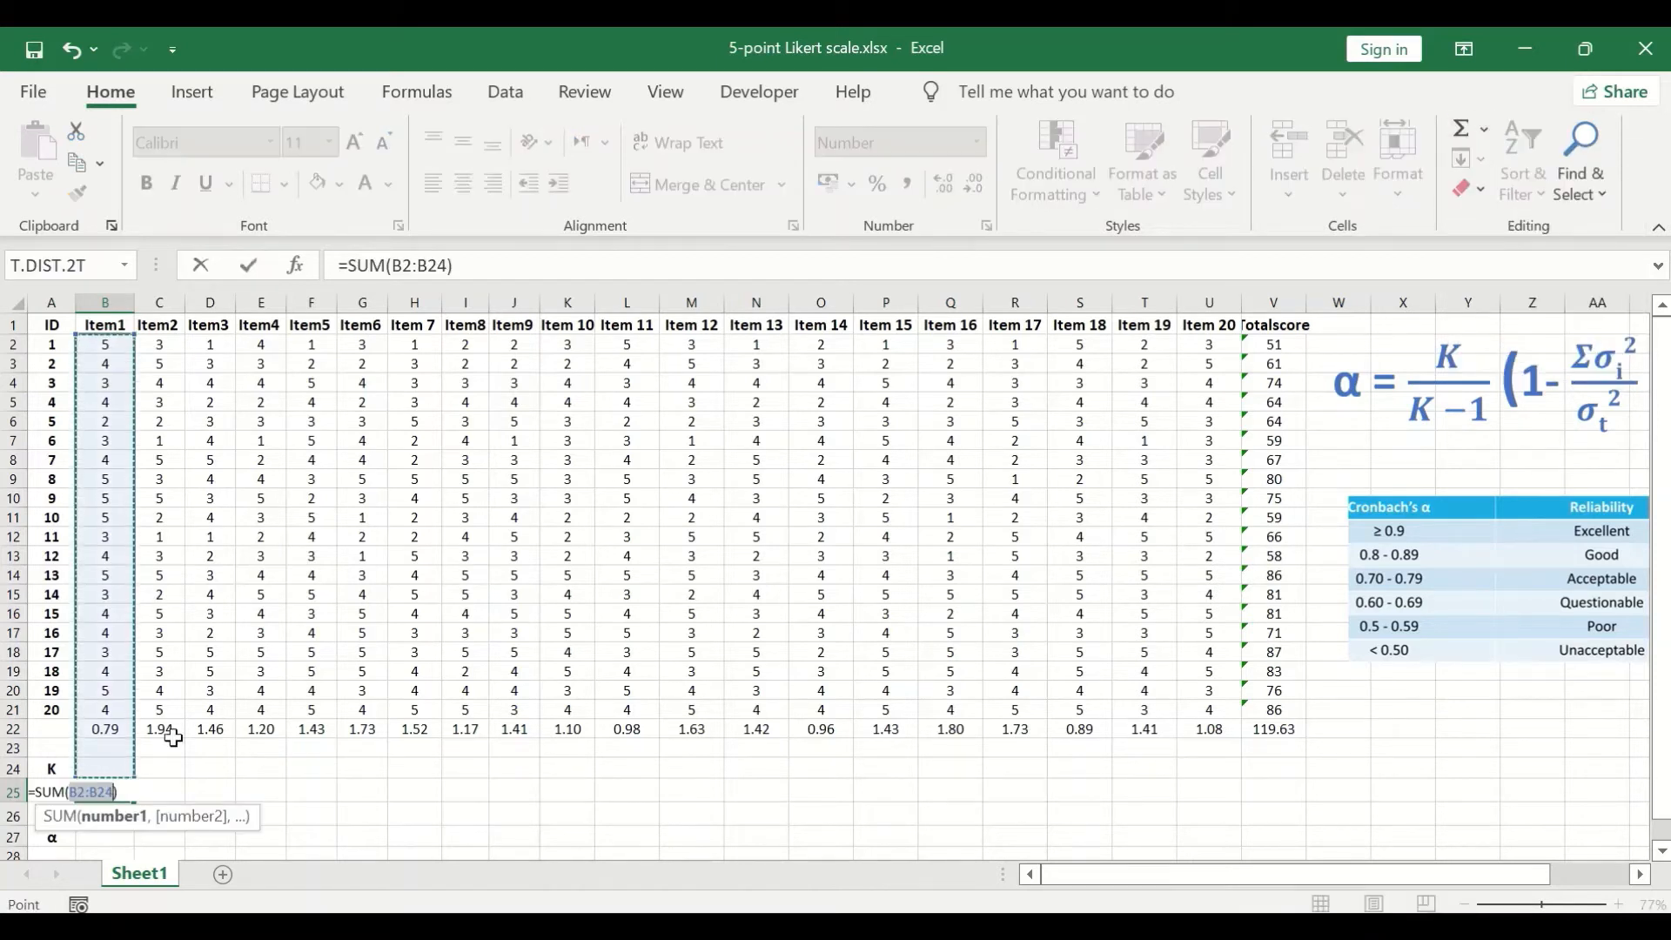
left_click(104, 731)
left_click_drag(104, 731, 1201, 738)
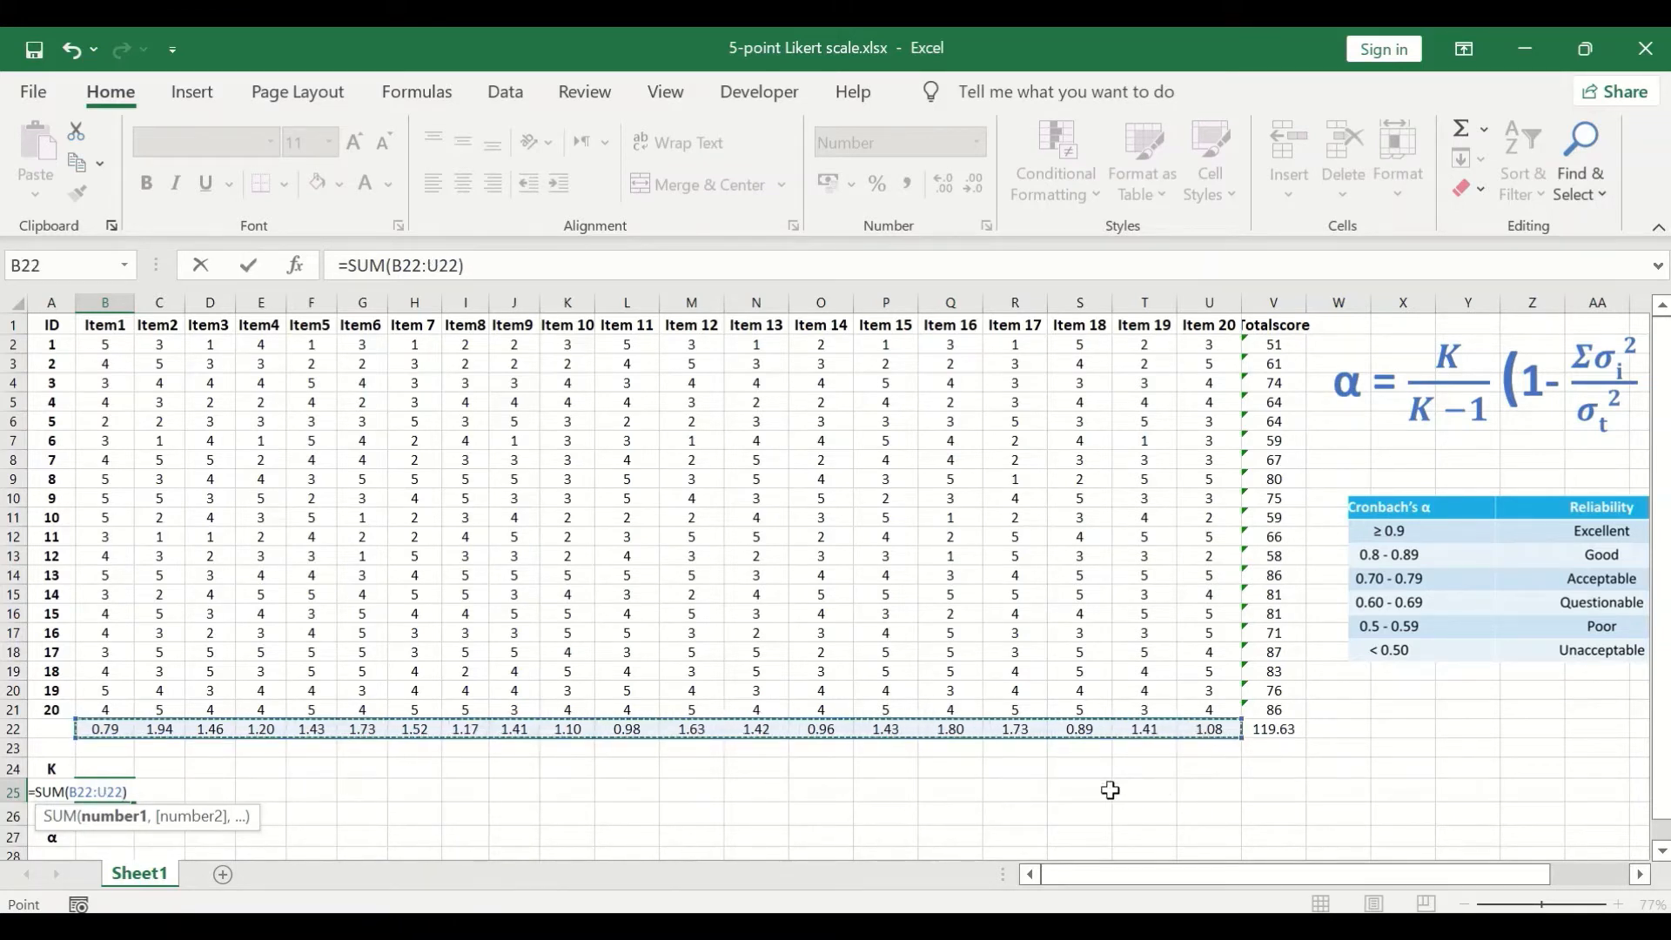
key("Return")
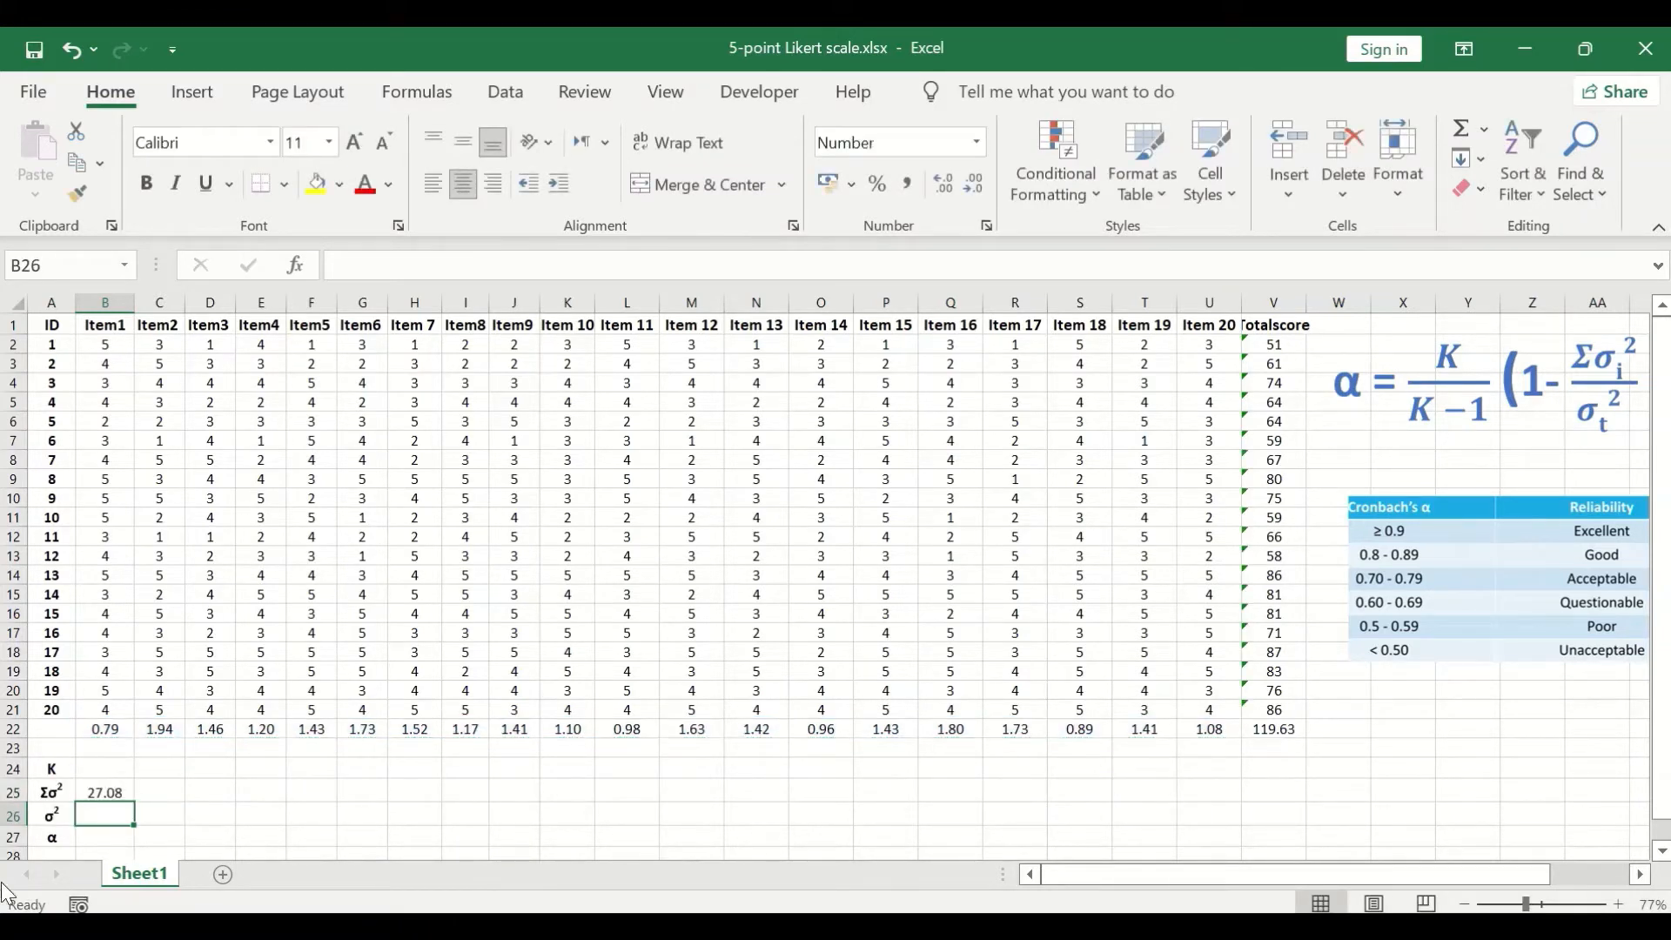
left_click(123, 792)
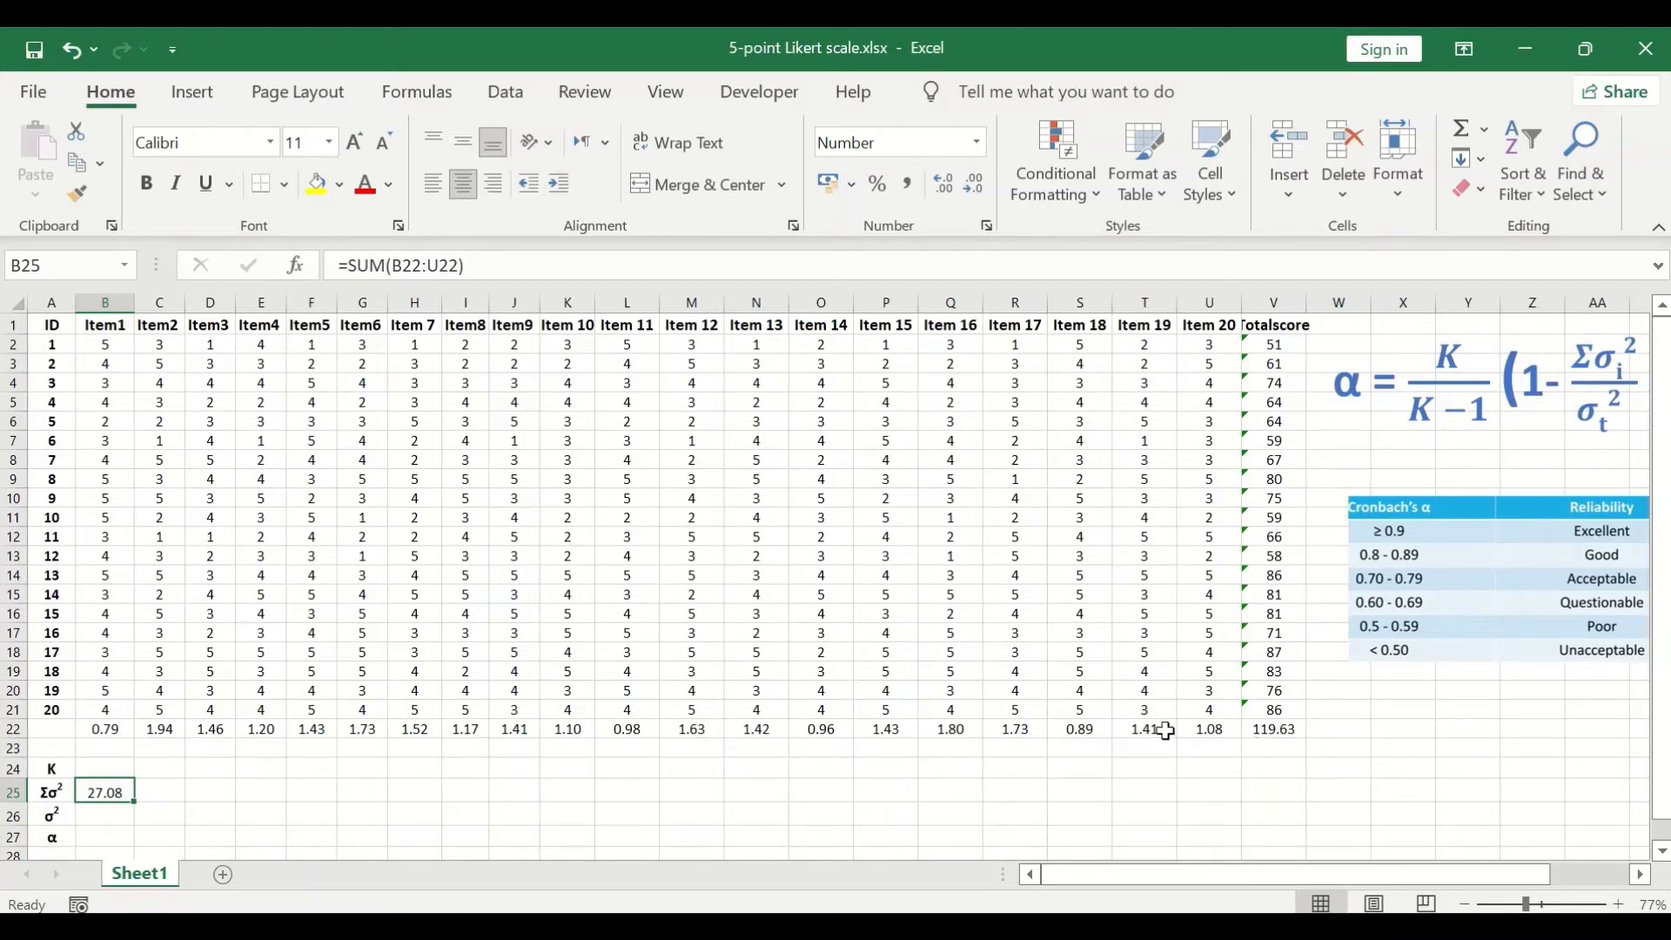
- Copy the Totalscore variance from V22 and paste it as a link into B26 beside the σ² label
left_click(1282, 729)
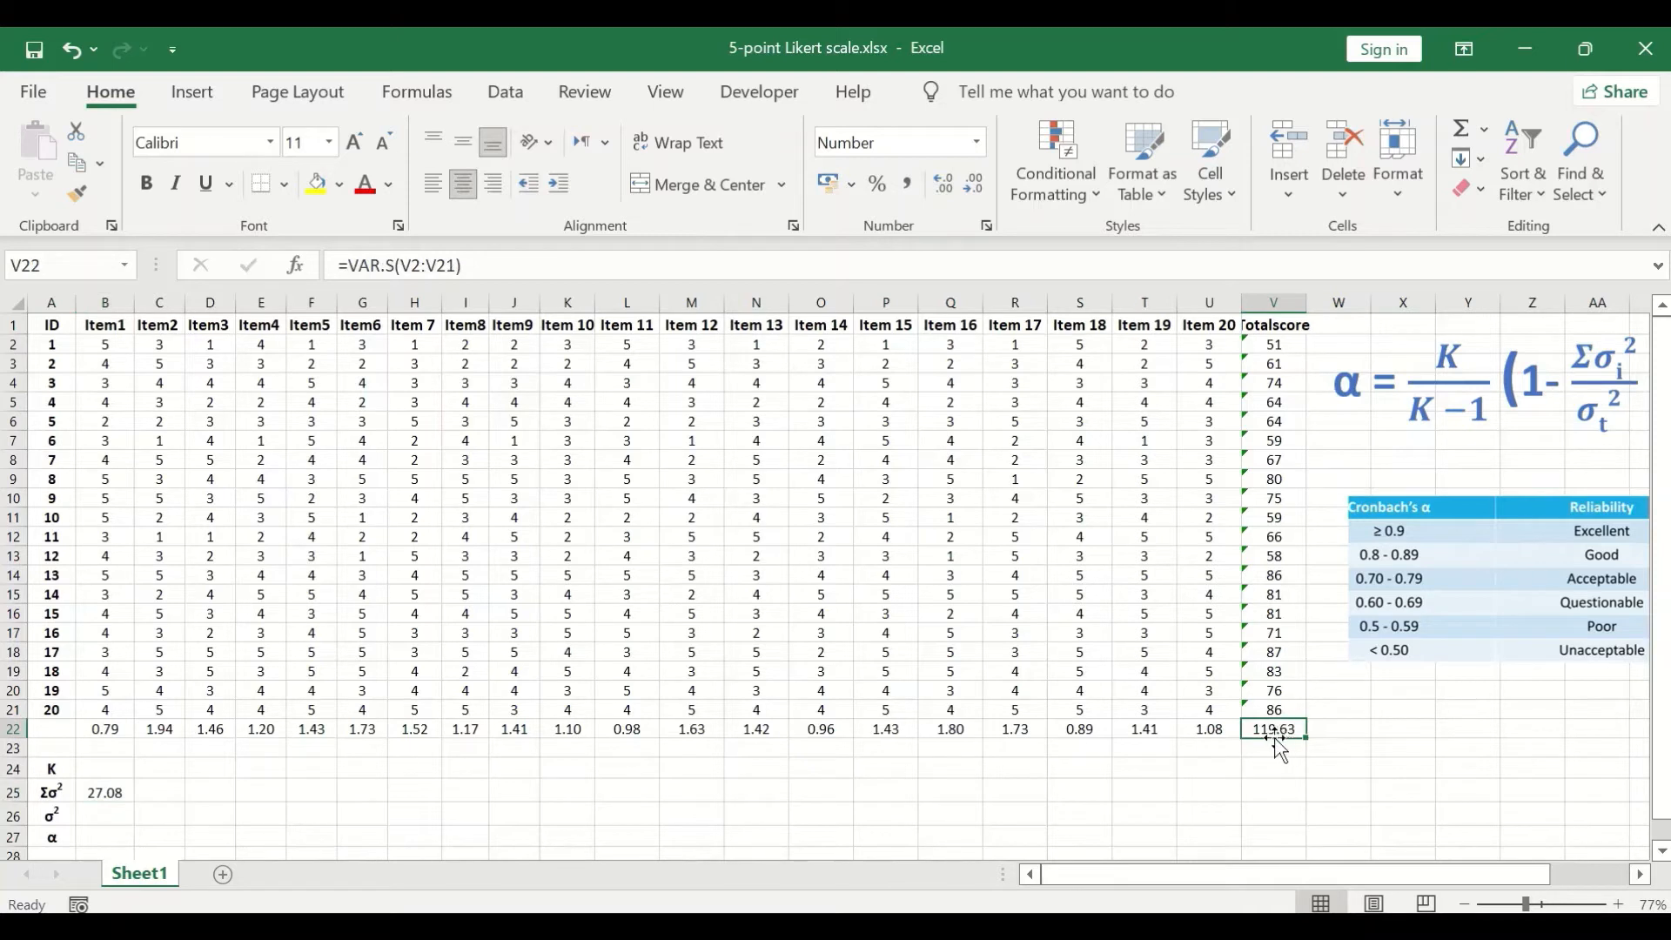
right_click(1269, 732)
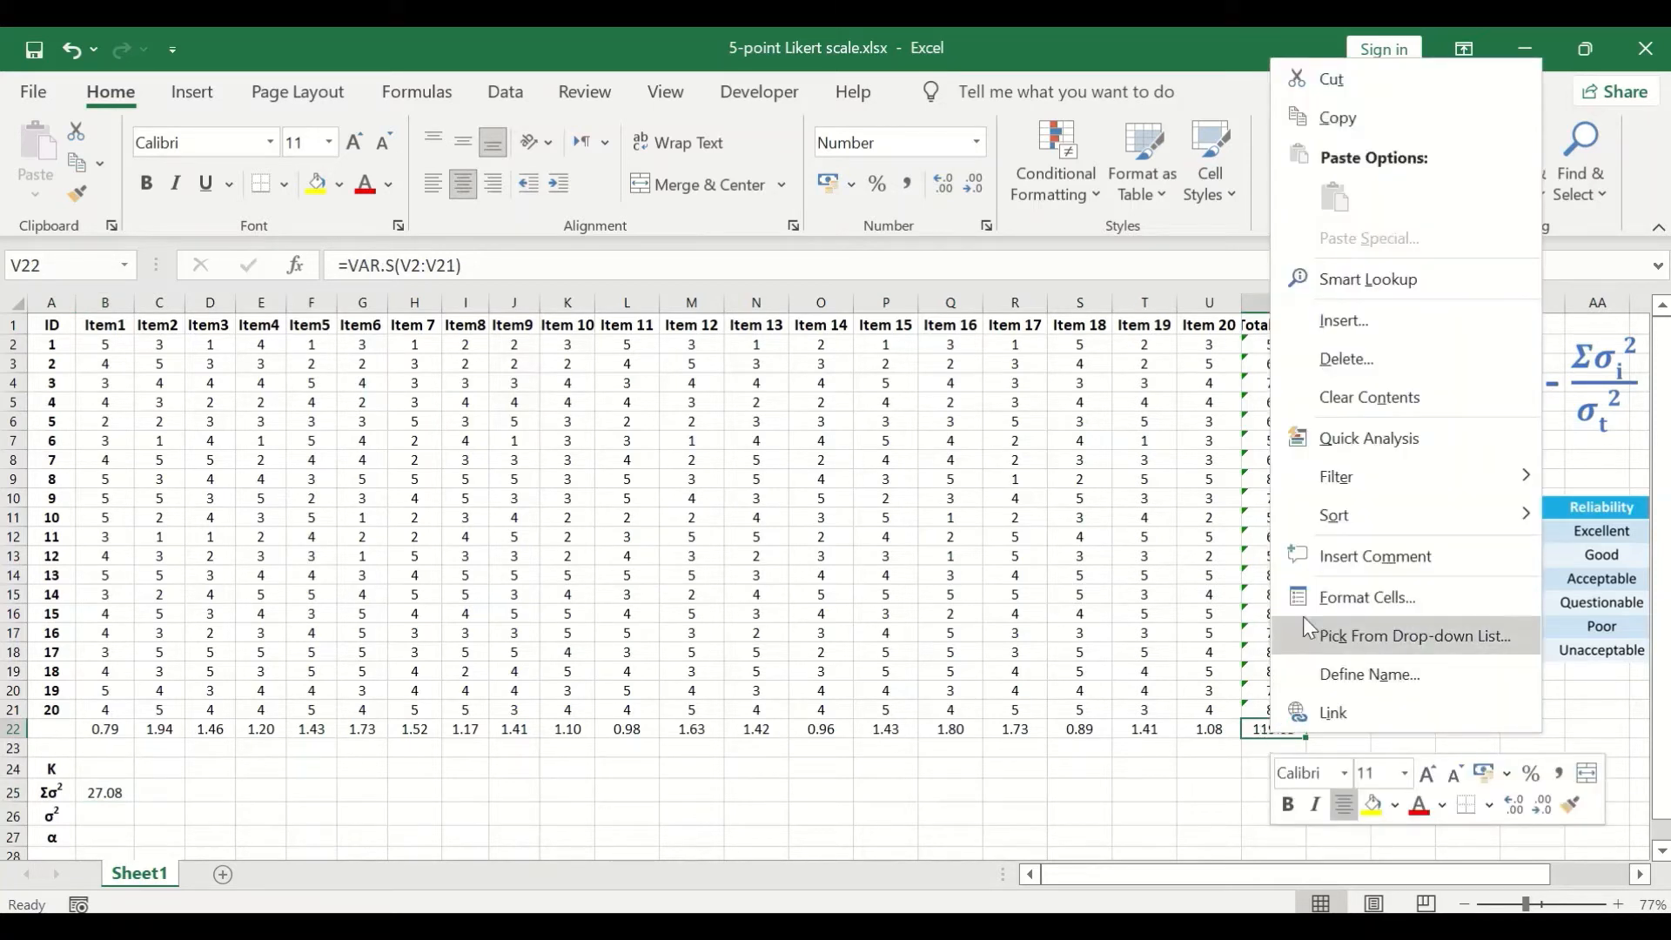
left_click(1336, 122)
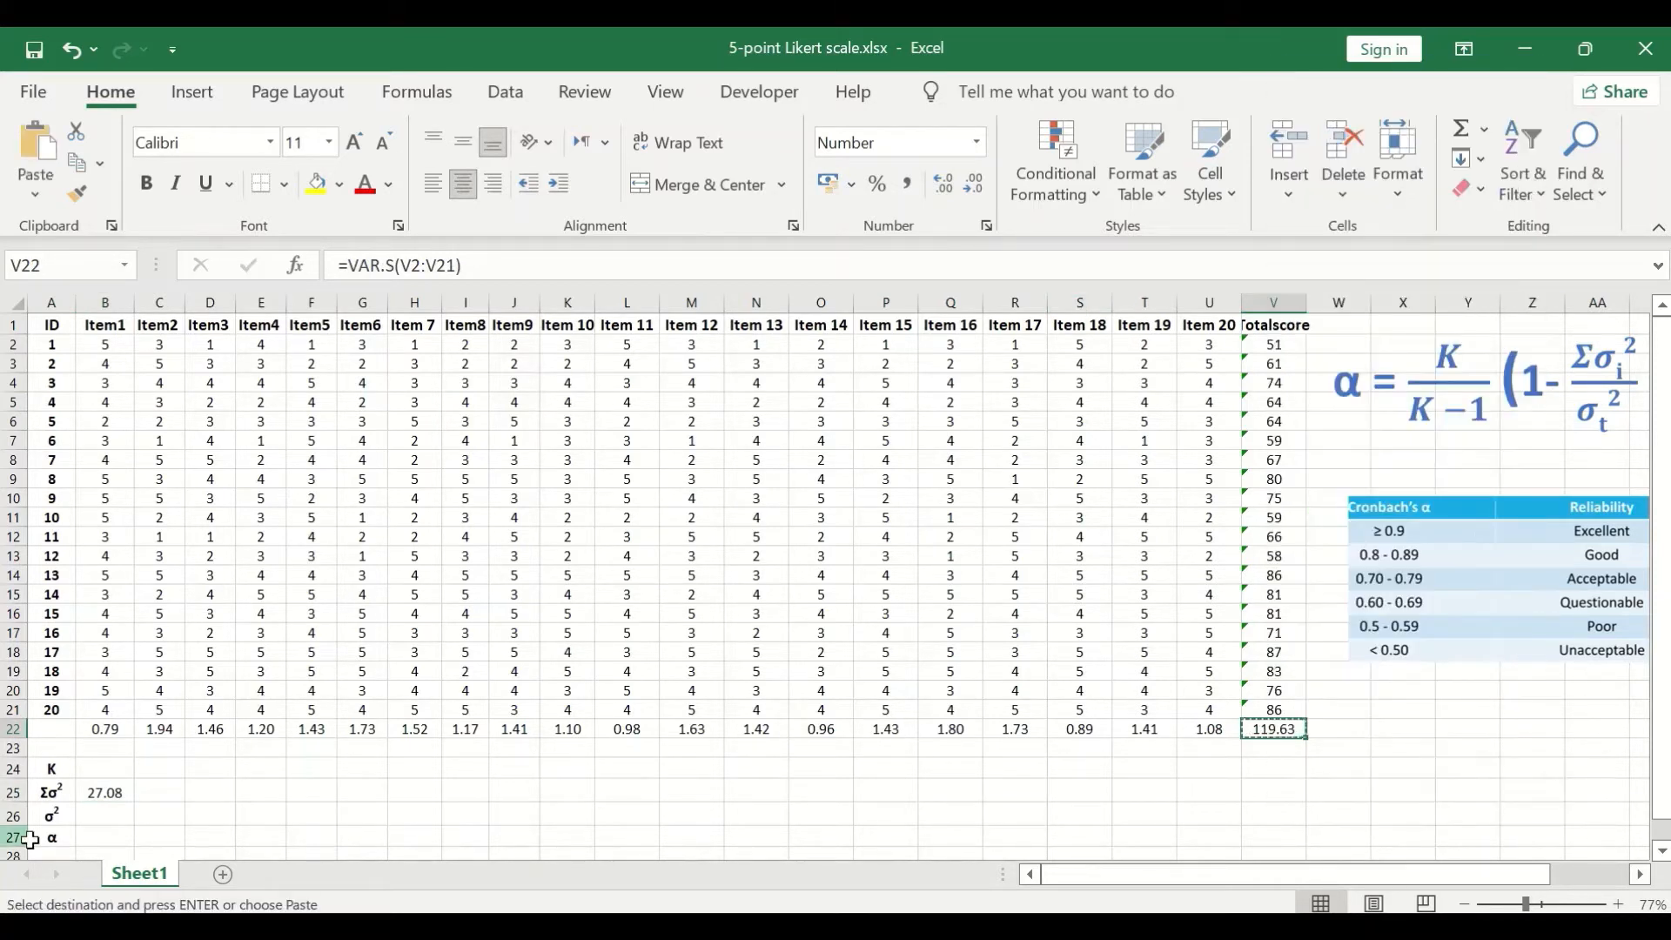
left_click(100, 817)
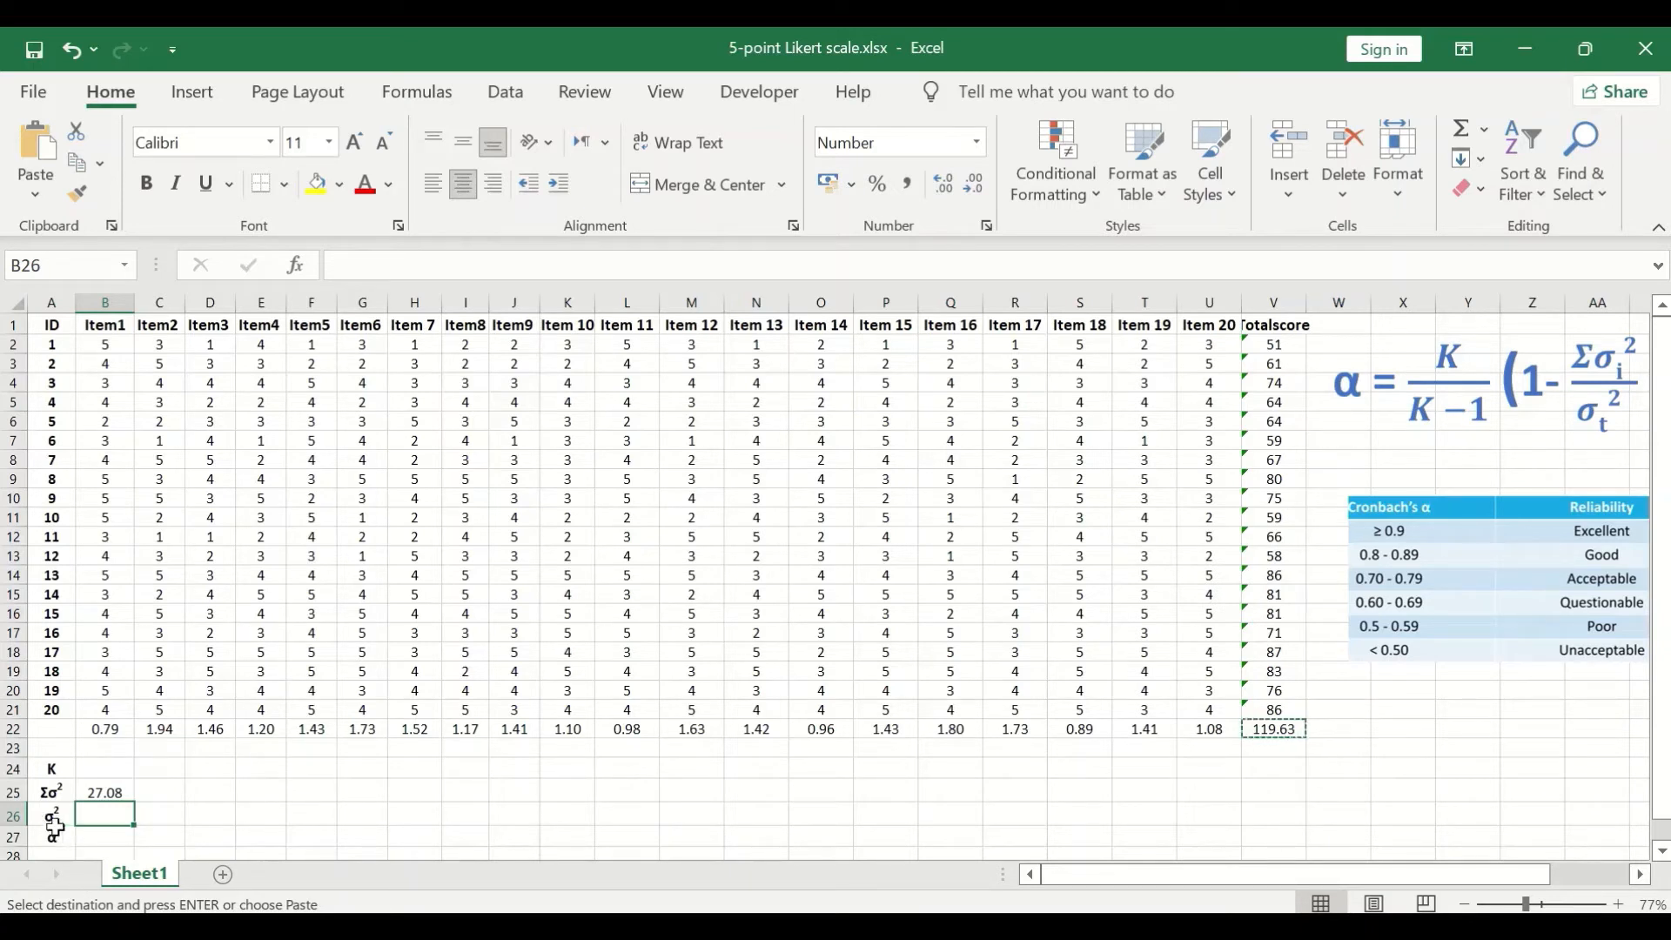
right_click(111, 822)
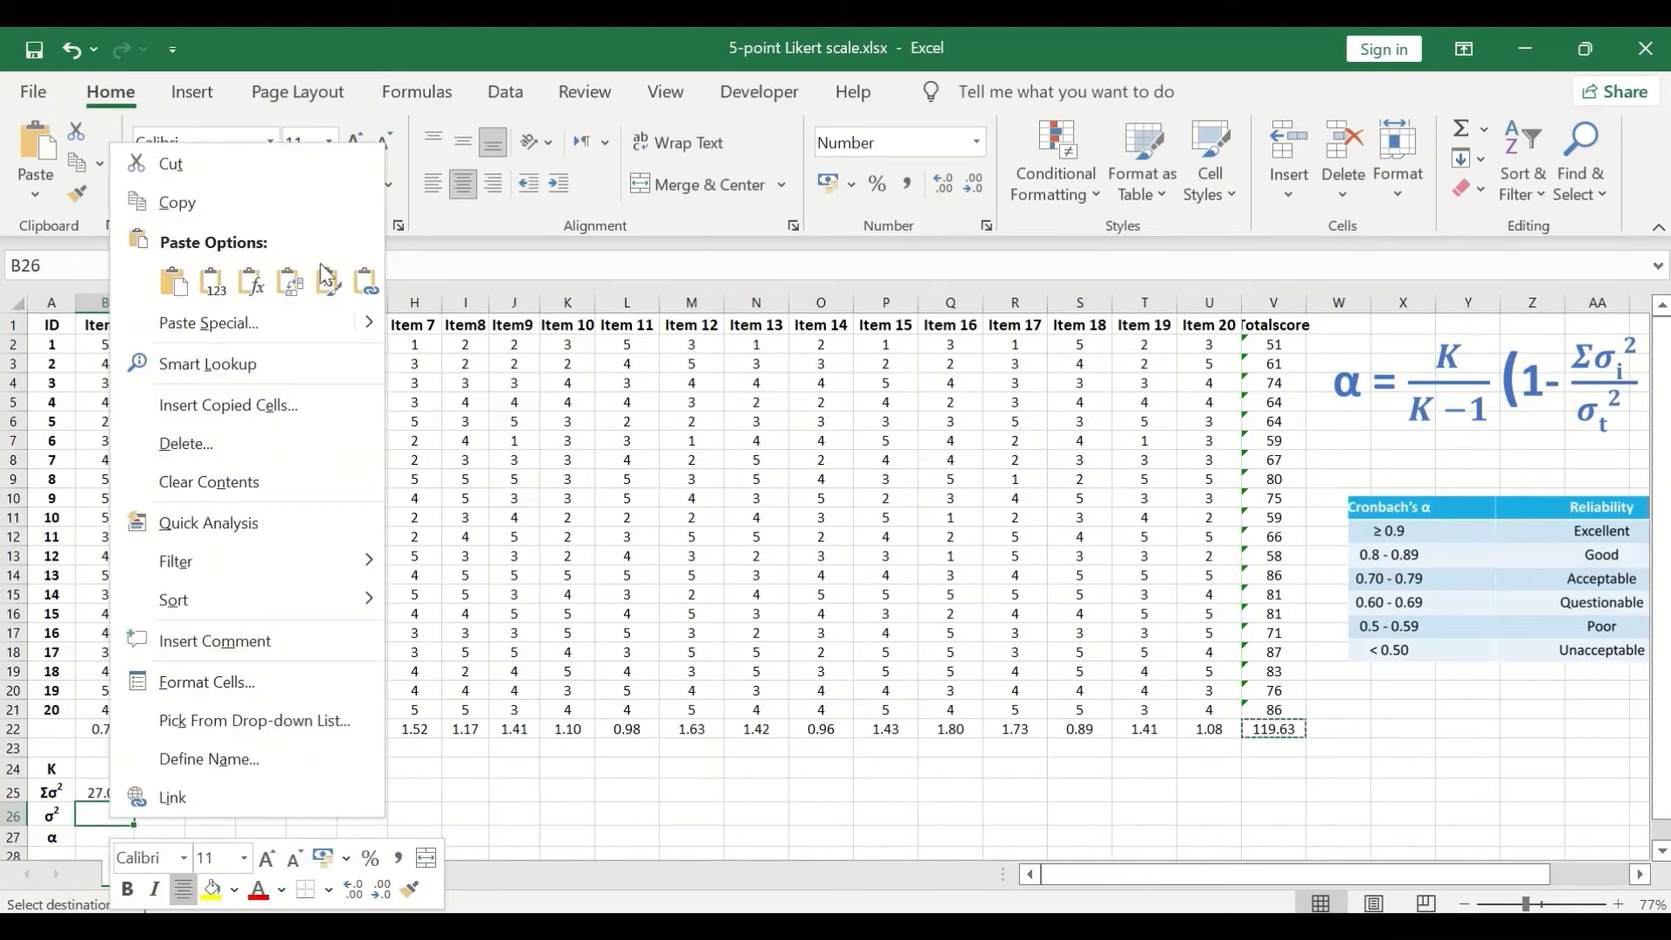
left_click(362, 283)
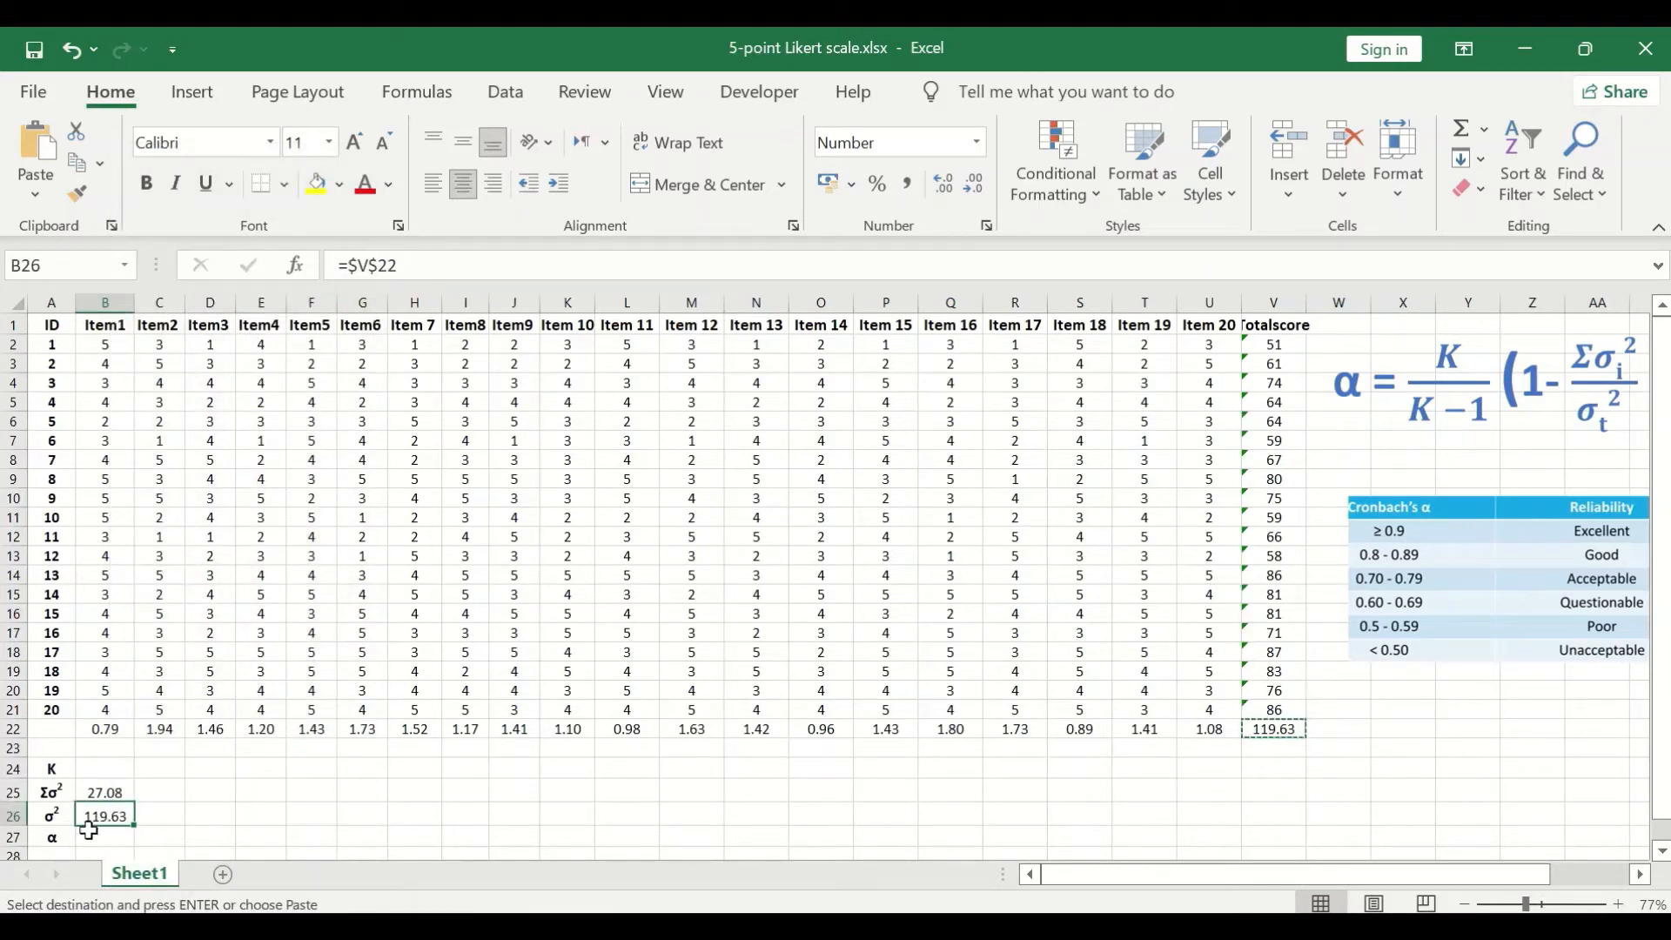
- Insert a subscript t after σ in the A26 label so that it reads σt²
left_click(52, 818)
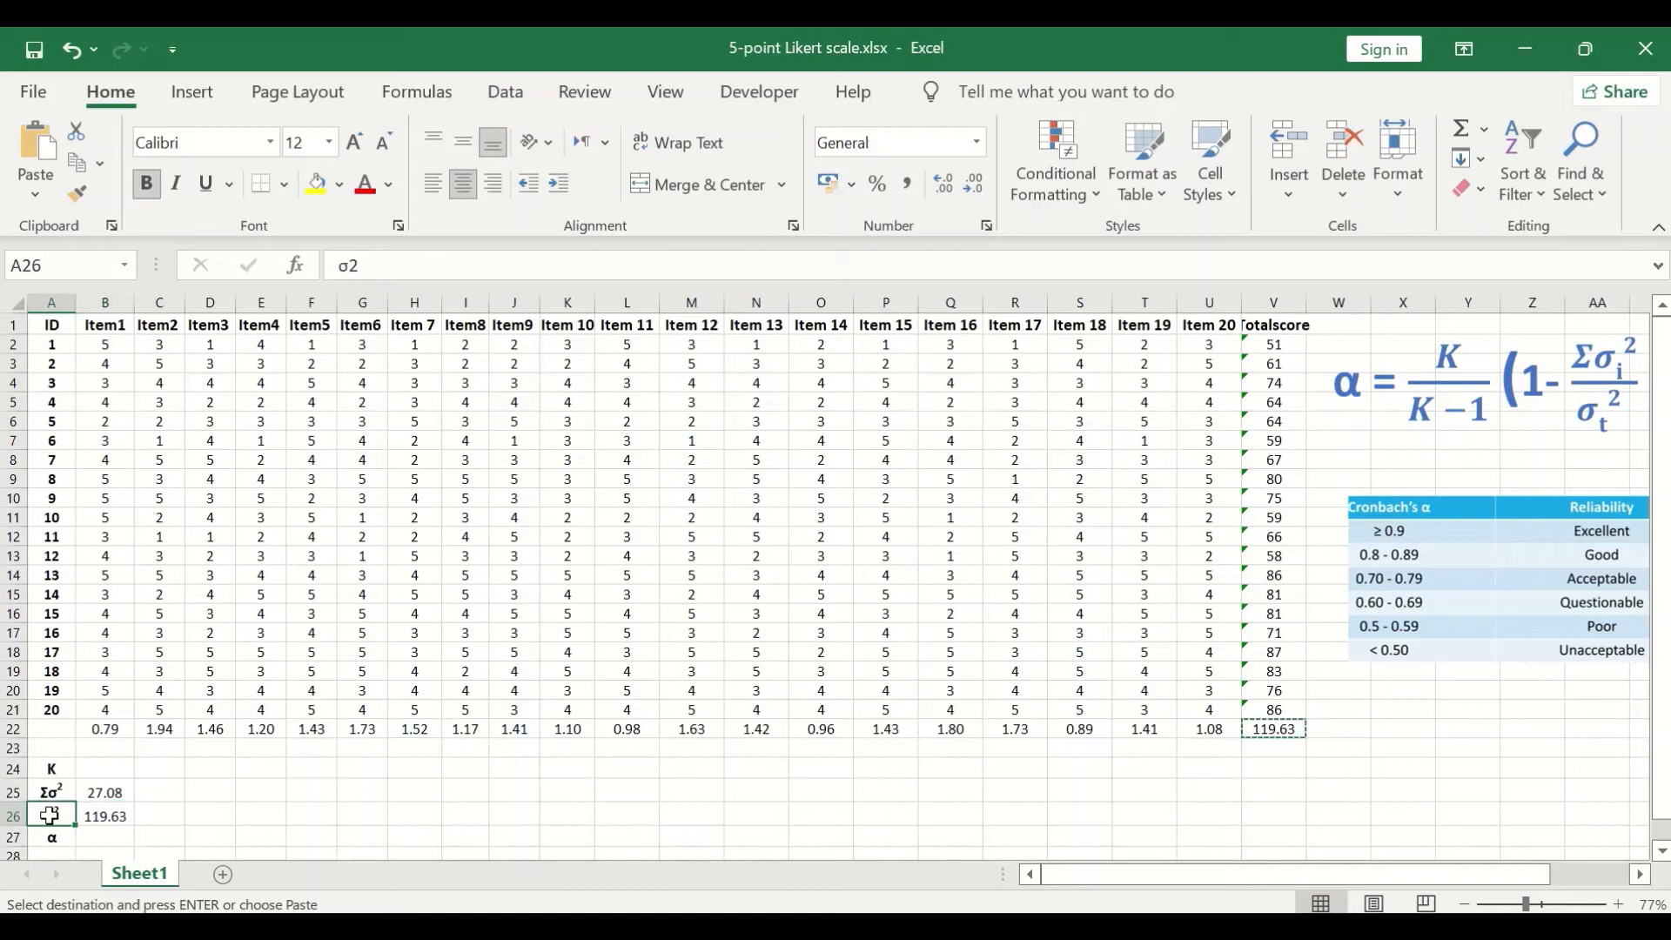
left_click(380, 267)
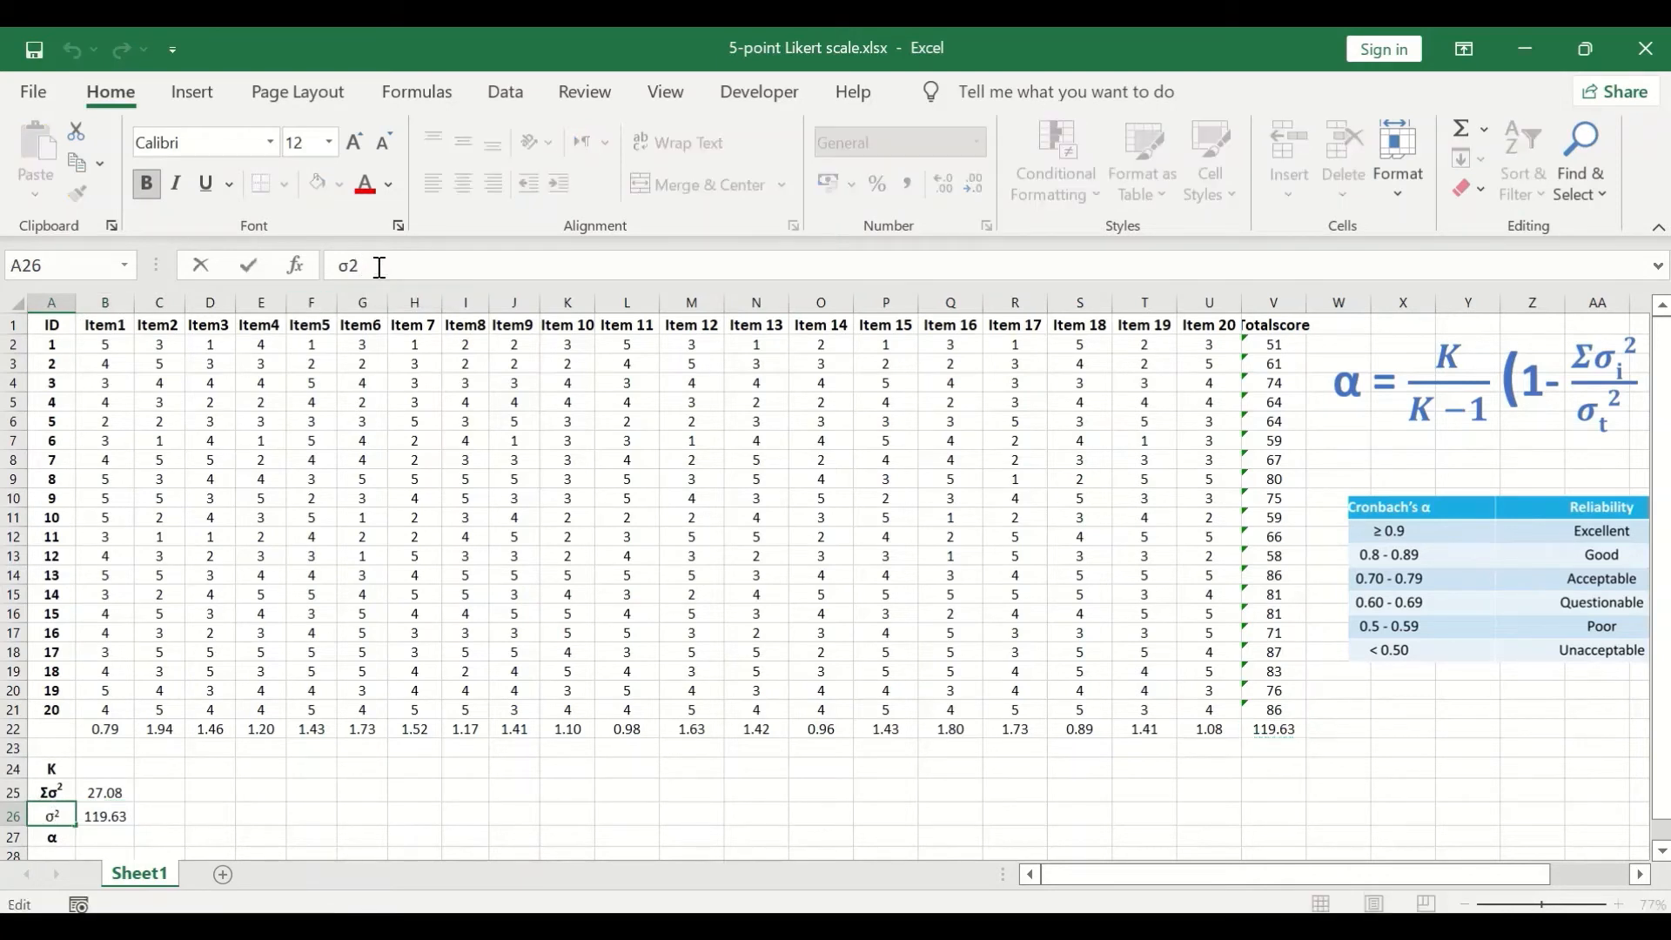
left_click(350, 271)
type("t")
left_click(398, 228)
left_click(450, 437)
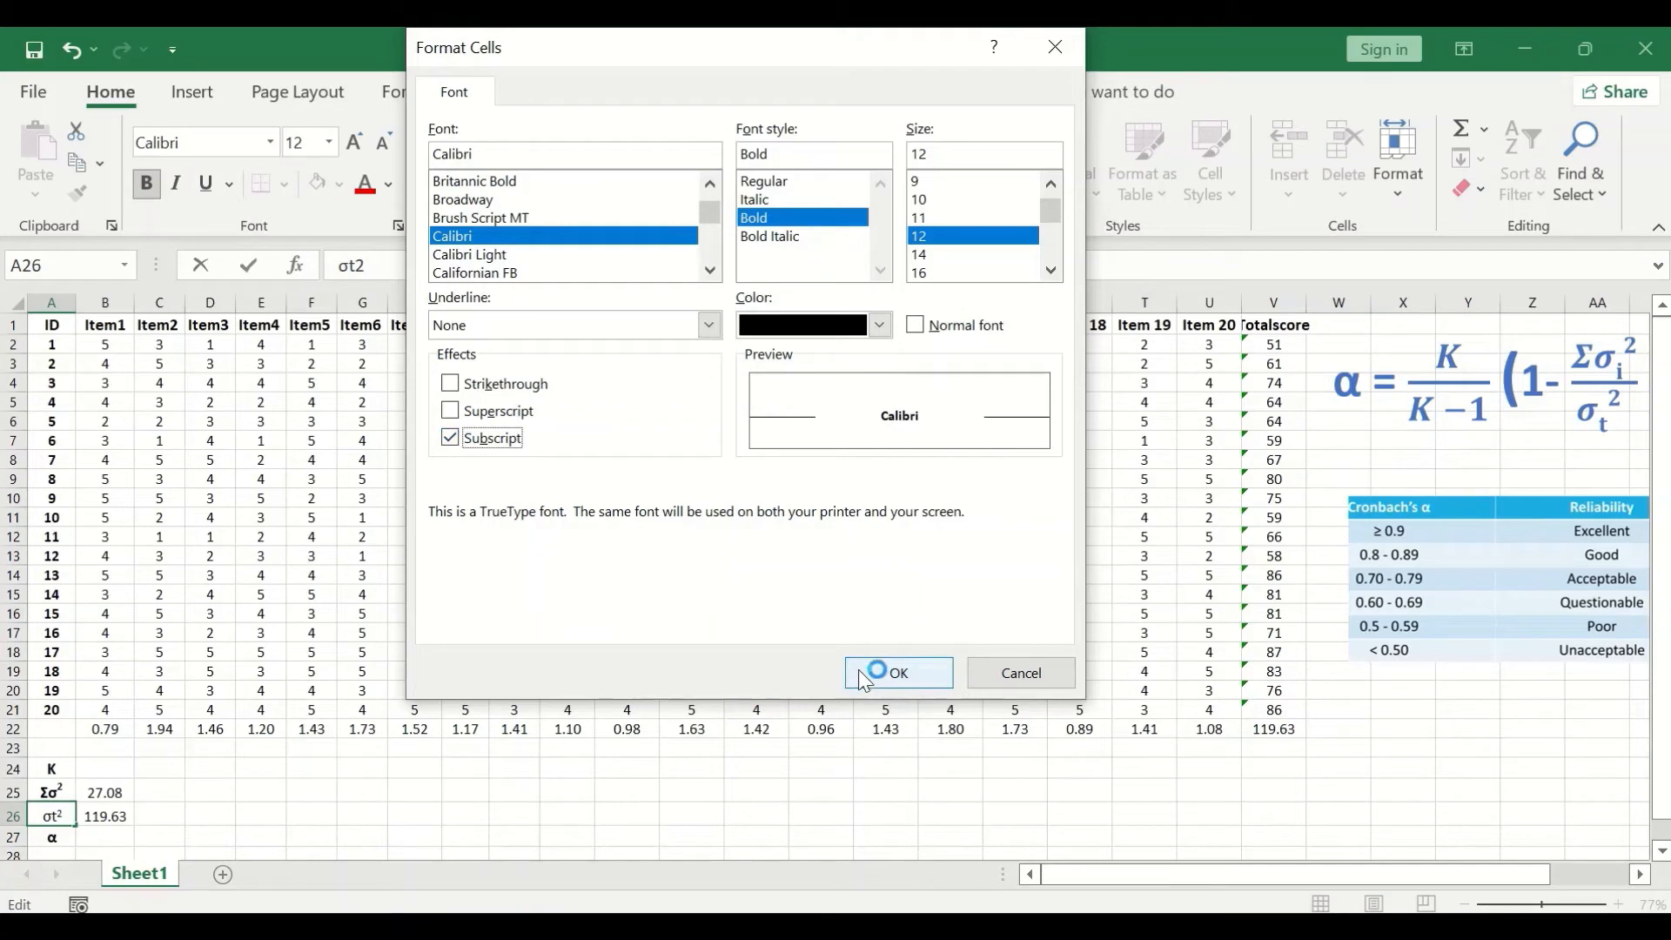
left_click(885, 676)
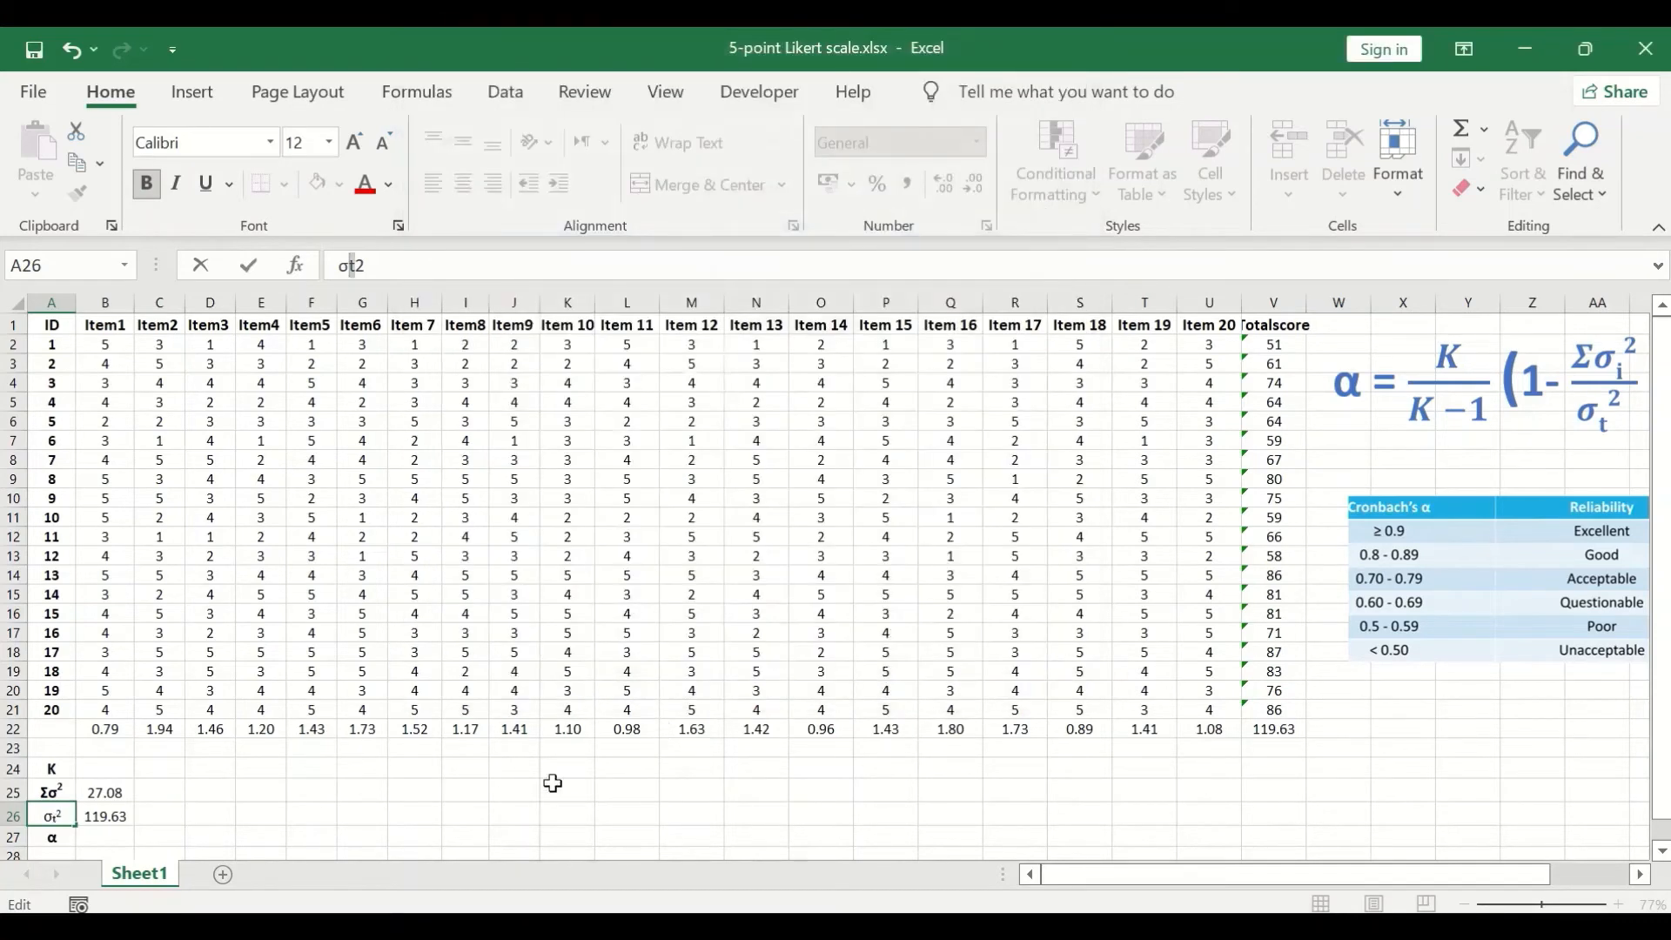
left_click(130, 815)
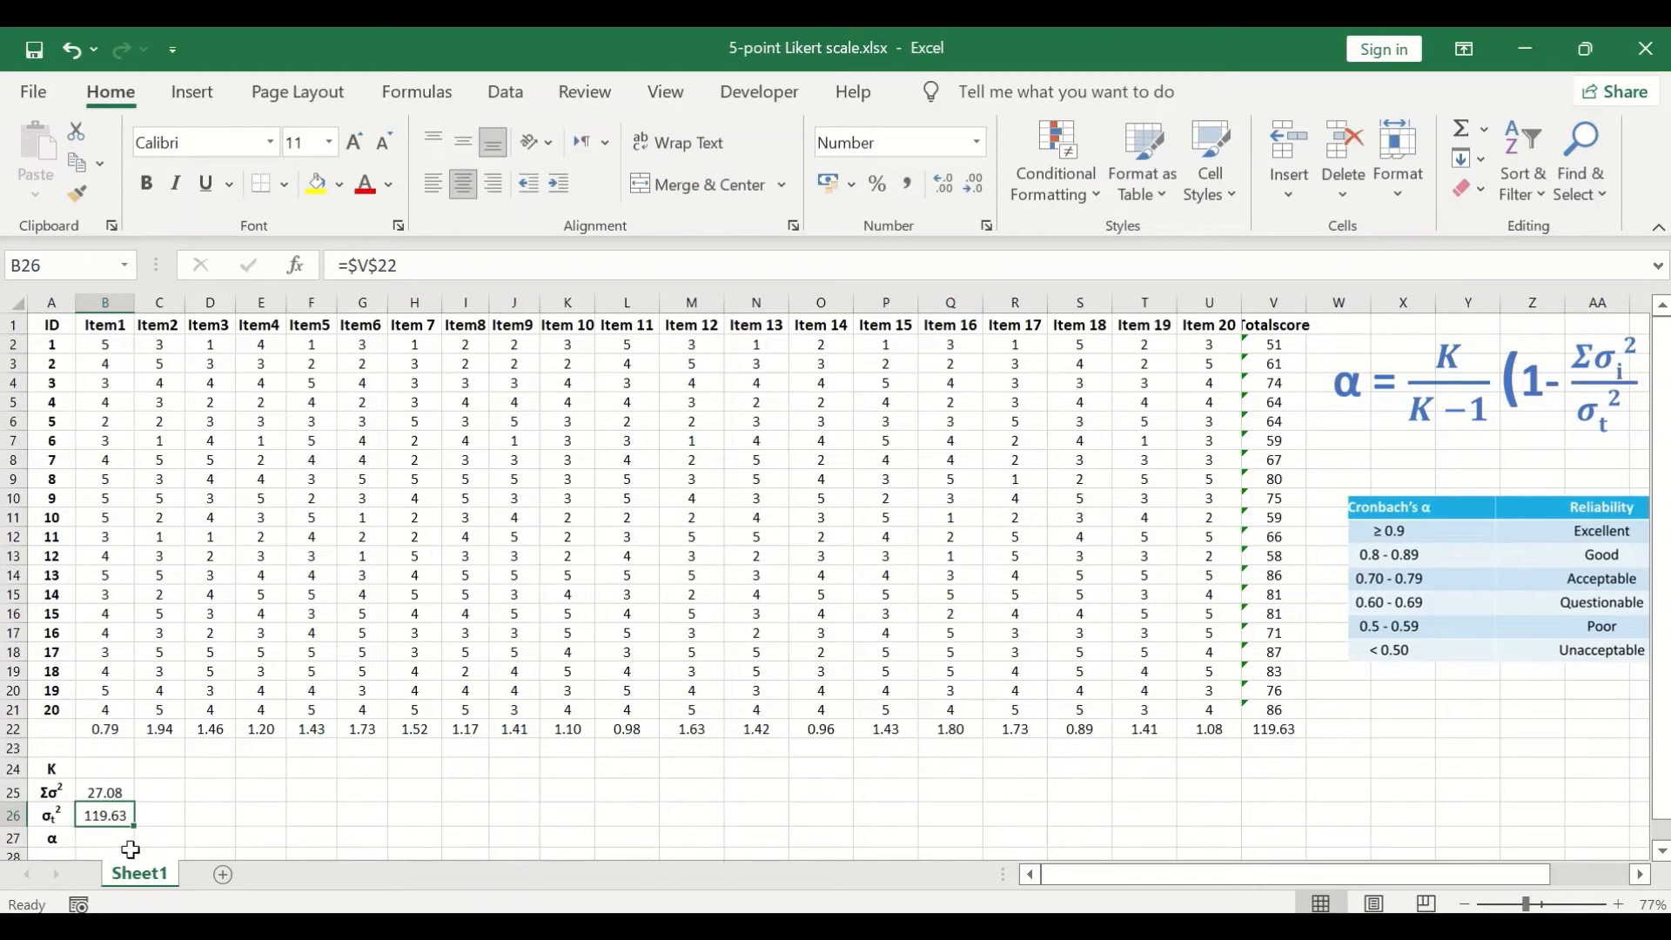
- Enter 20 as the number of items in B24 beside the K label
left_click(120, 769)
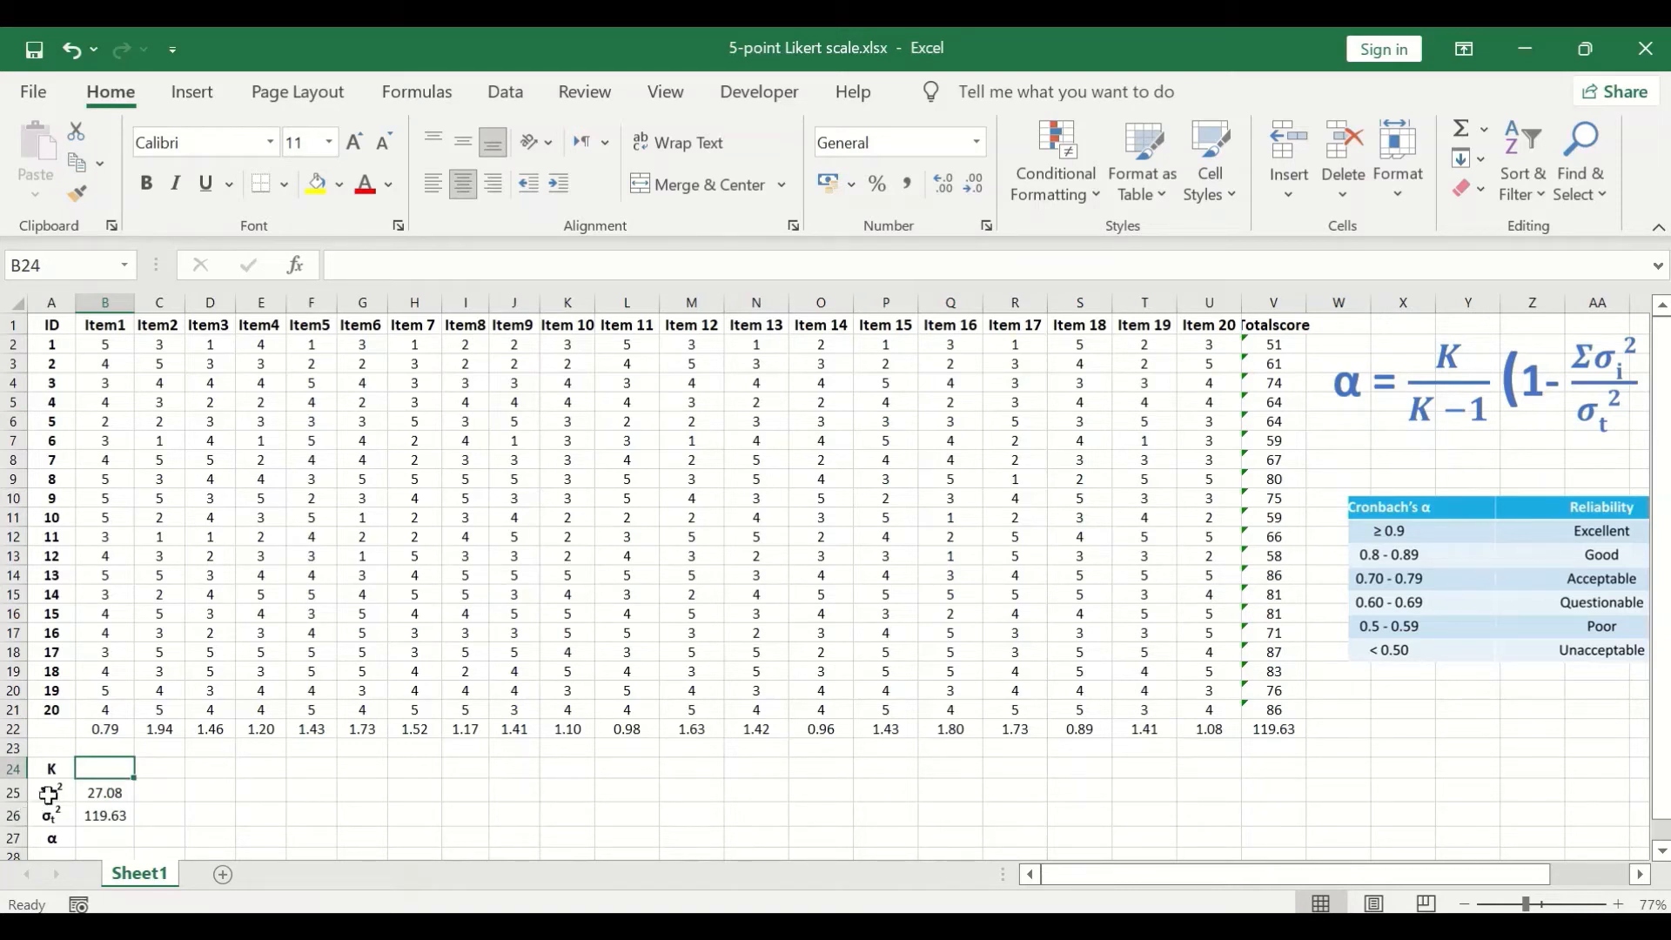
type("2")
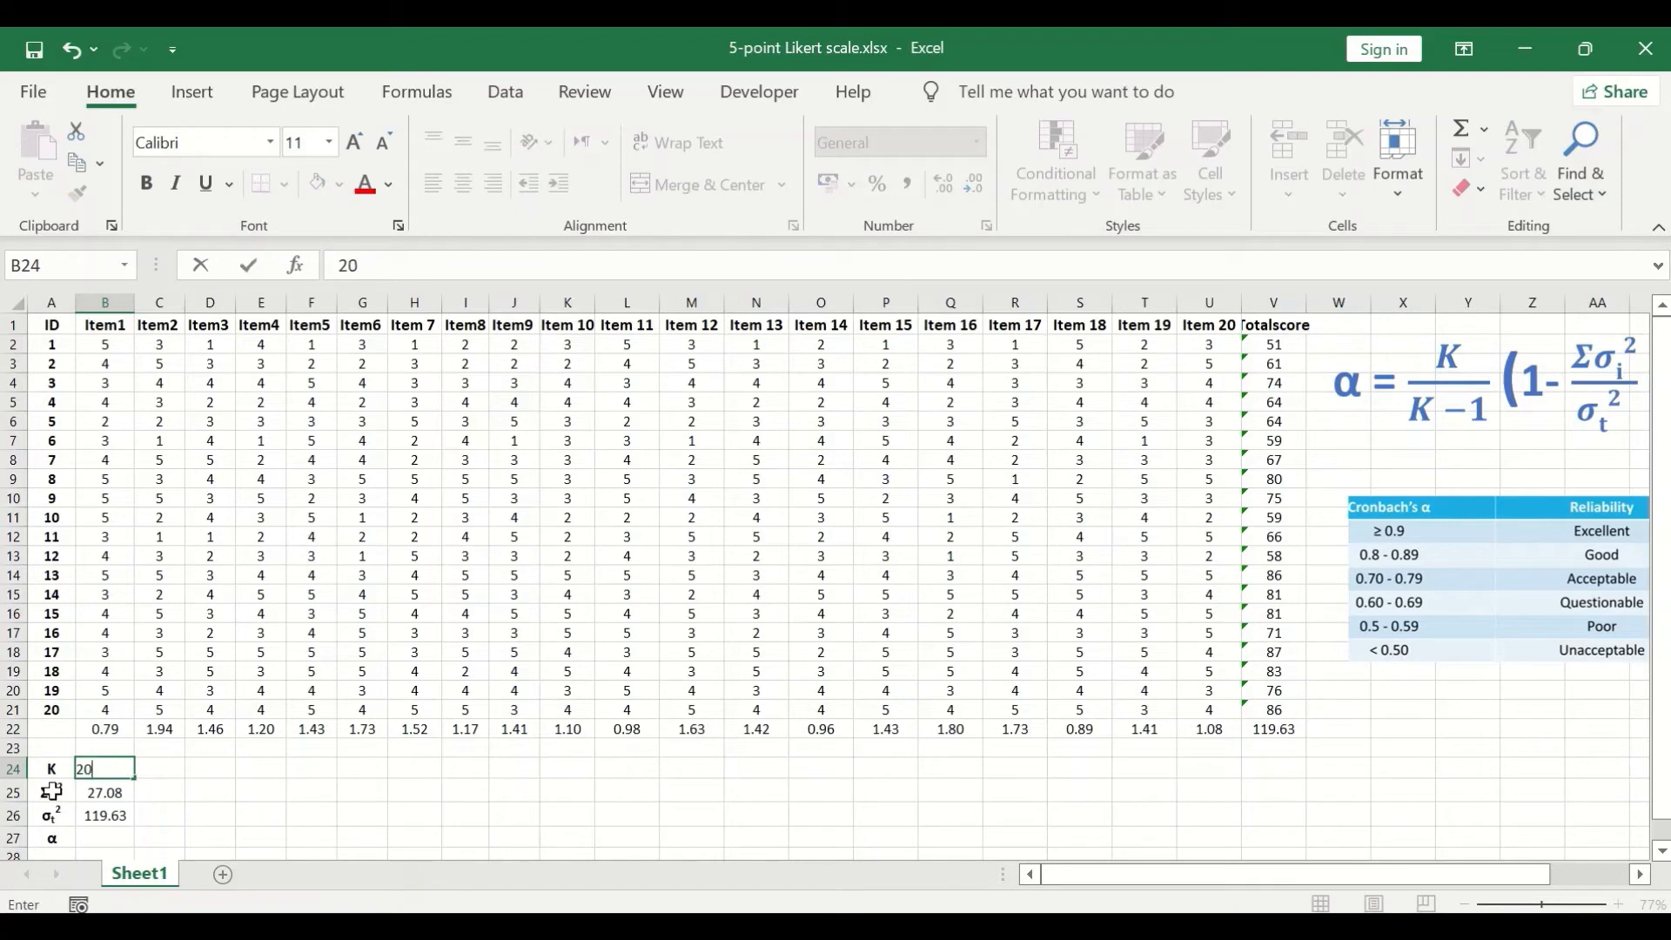
type("0")
left_click(175, 790)
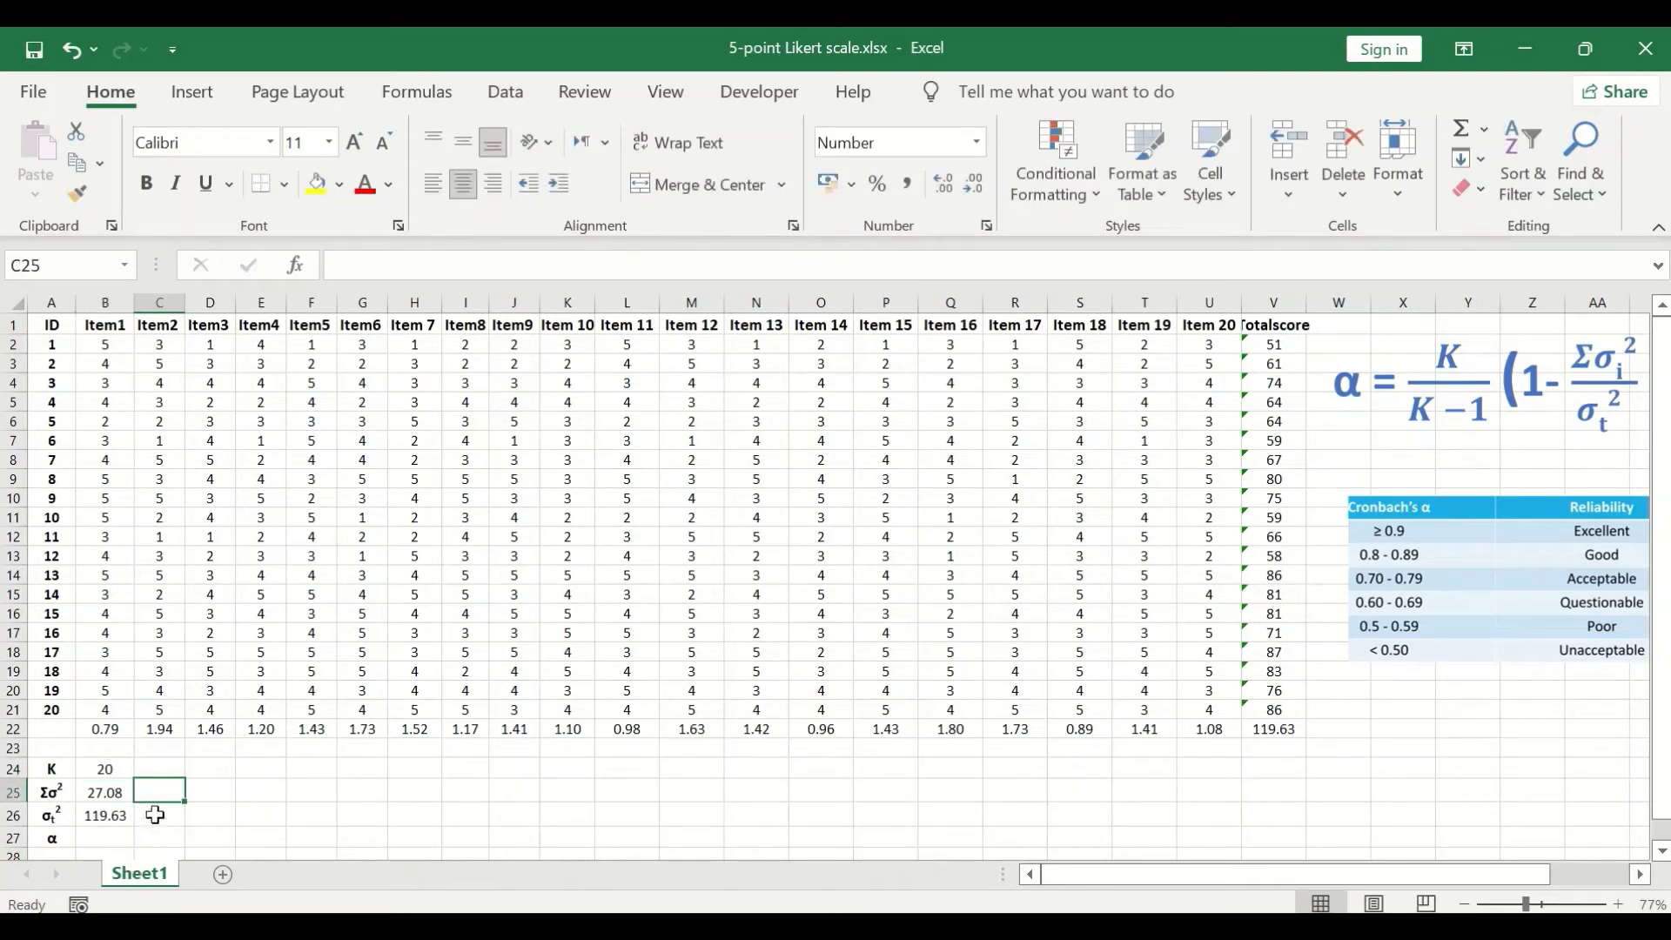
- Calculate Cronbach's alpha in B27 beside the α label with the formula =(20/19)*(1-B25/B26)
left_click_drag(1336, 876, 1395, 875)
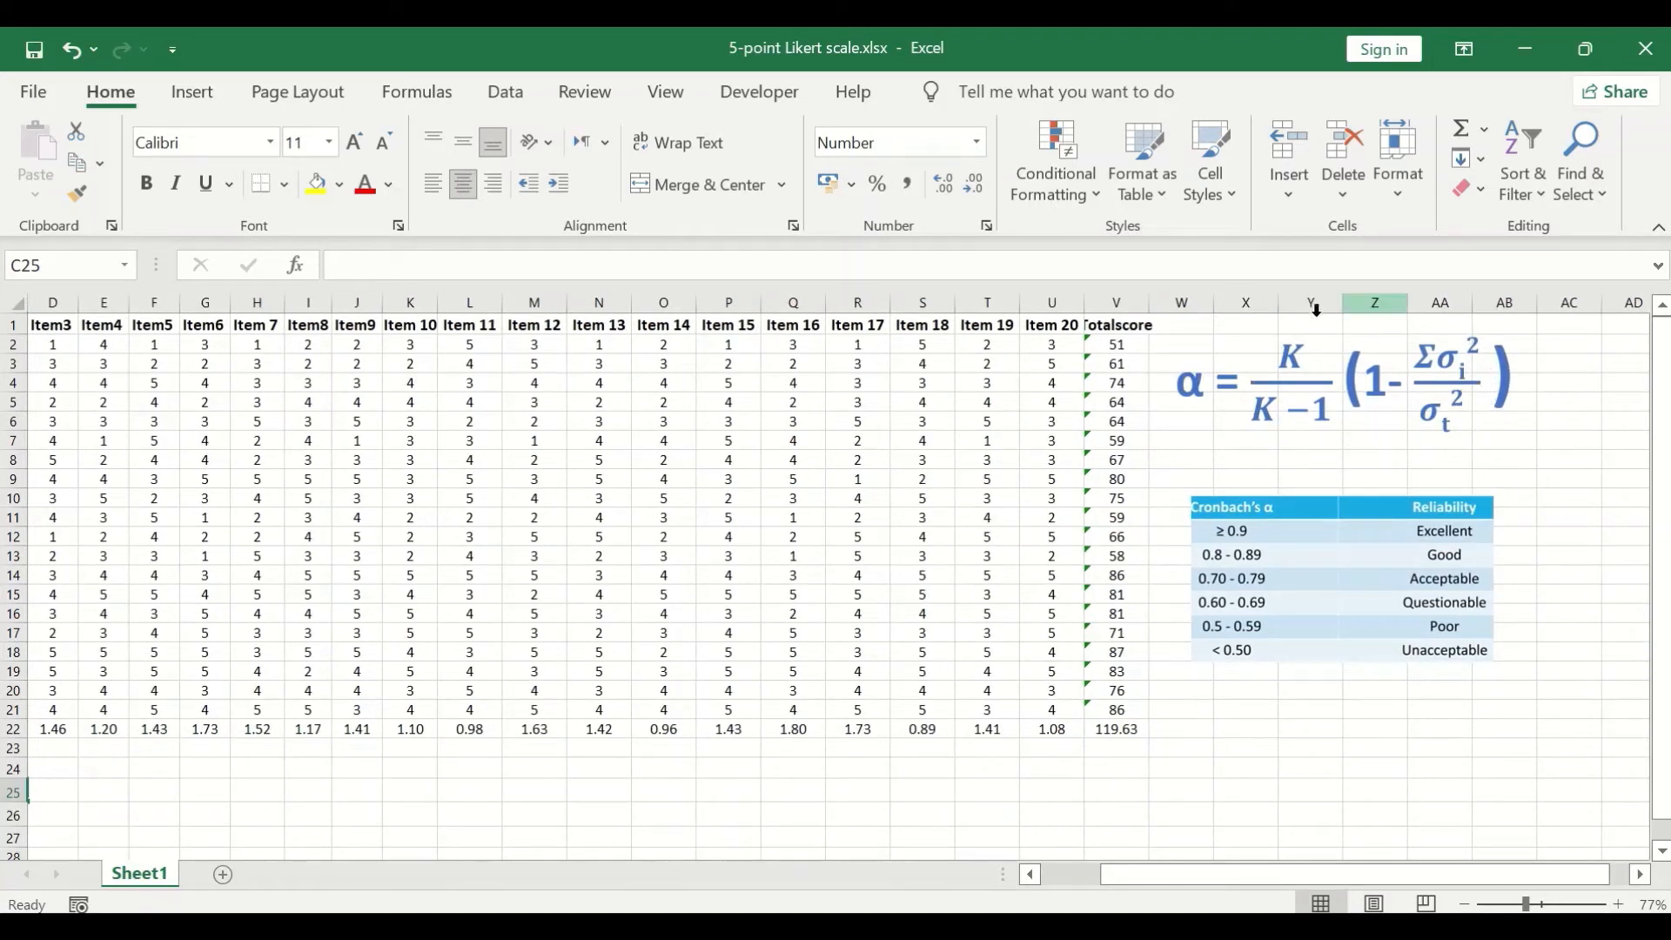
left_click_drag(1349, 876, 1193, 881)
left_click(123, 839)
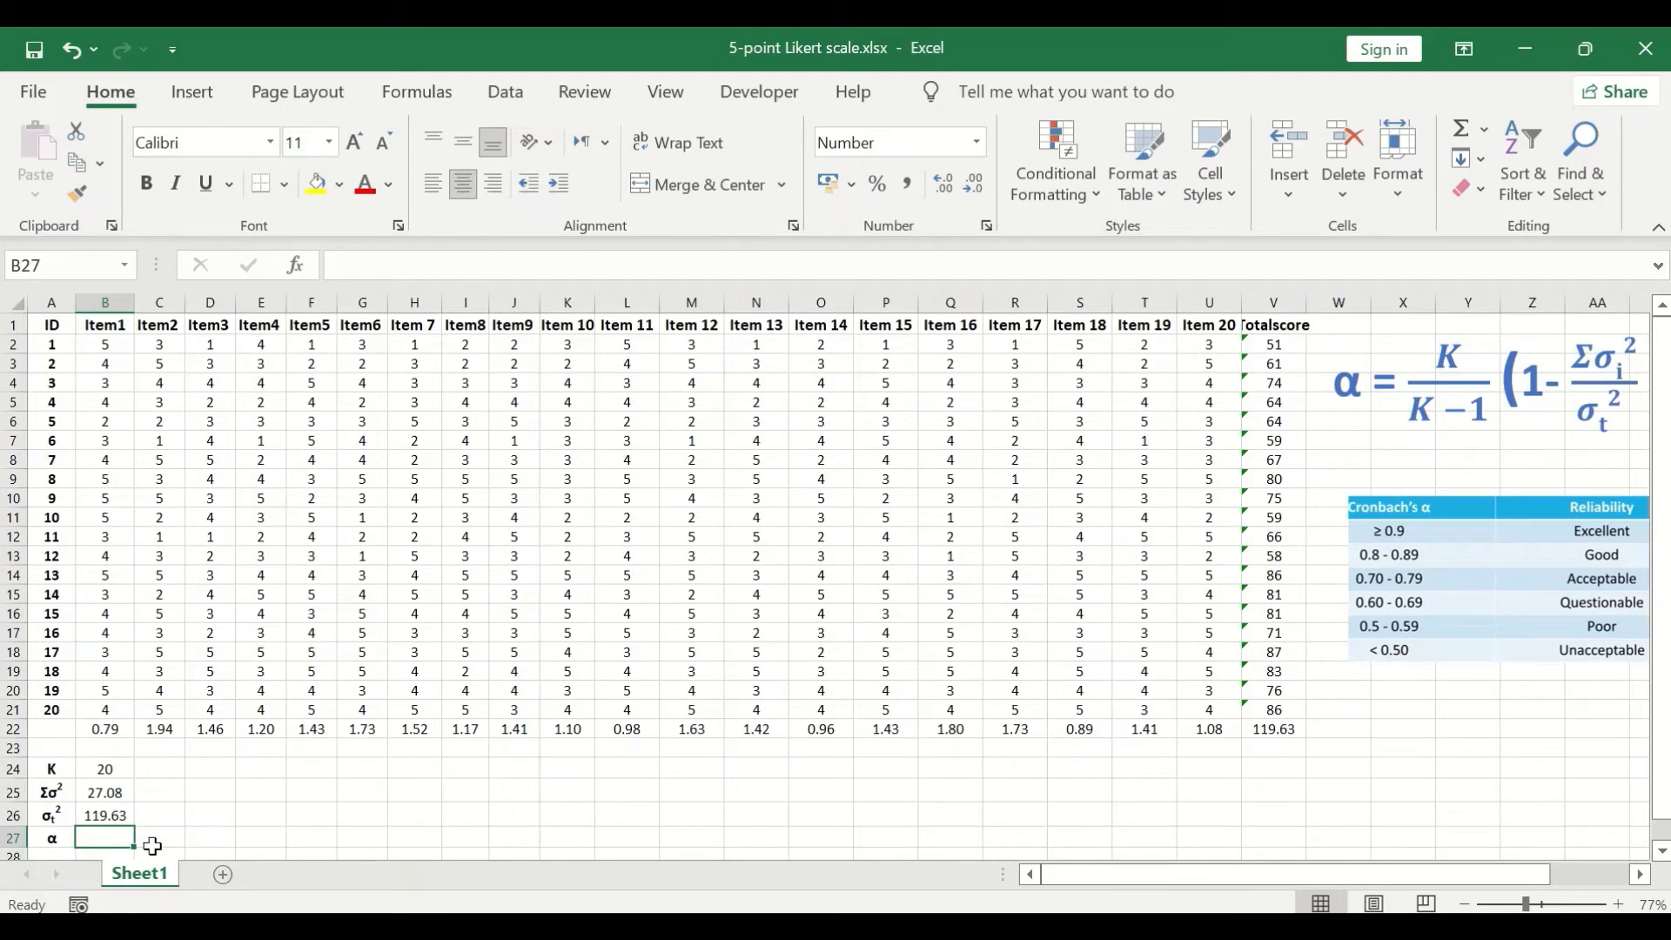
type("=")
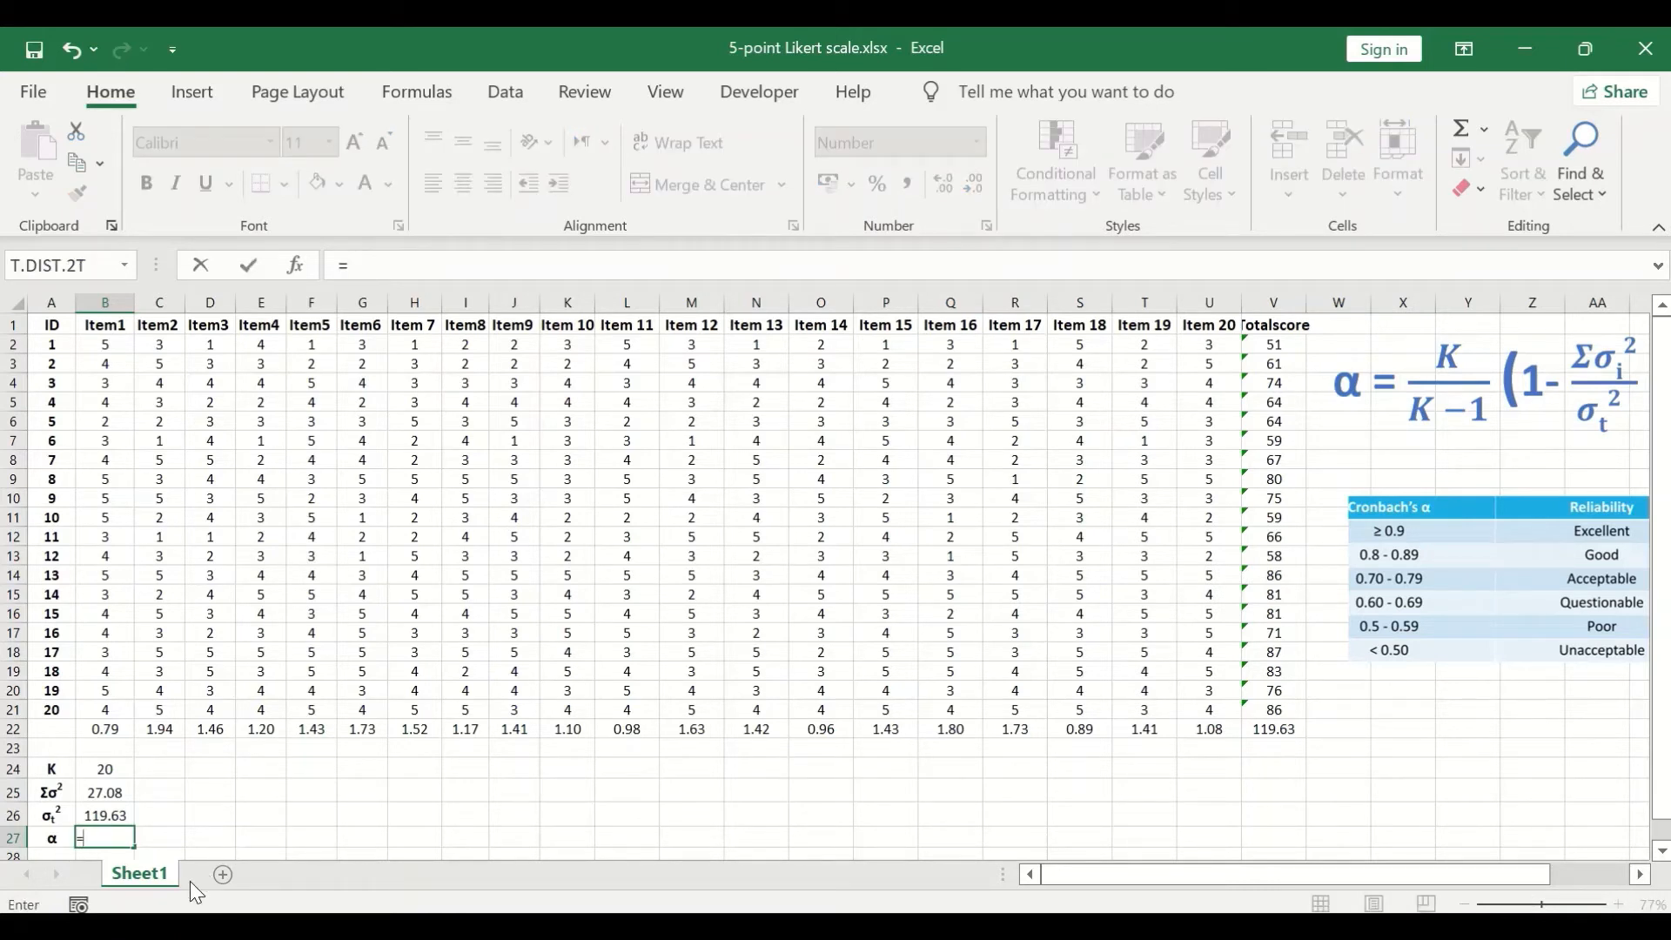
type("(20/19)*")
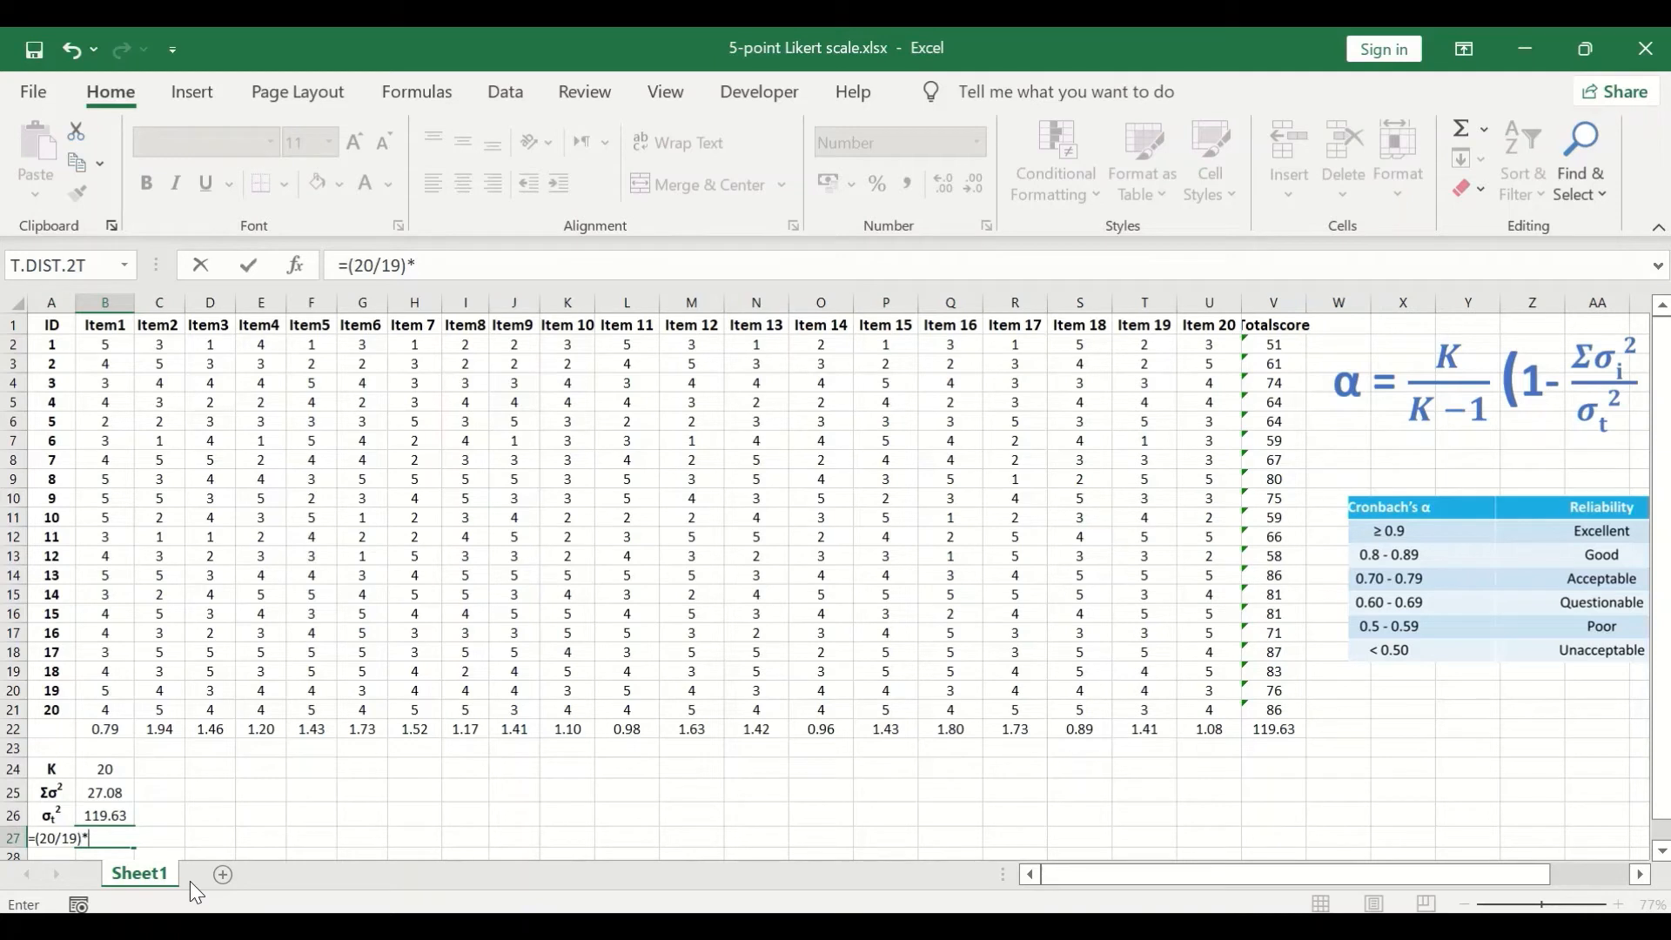
type("(1-")
left_click(109, 795)
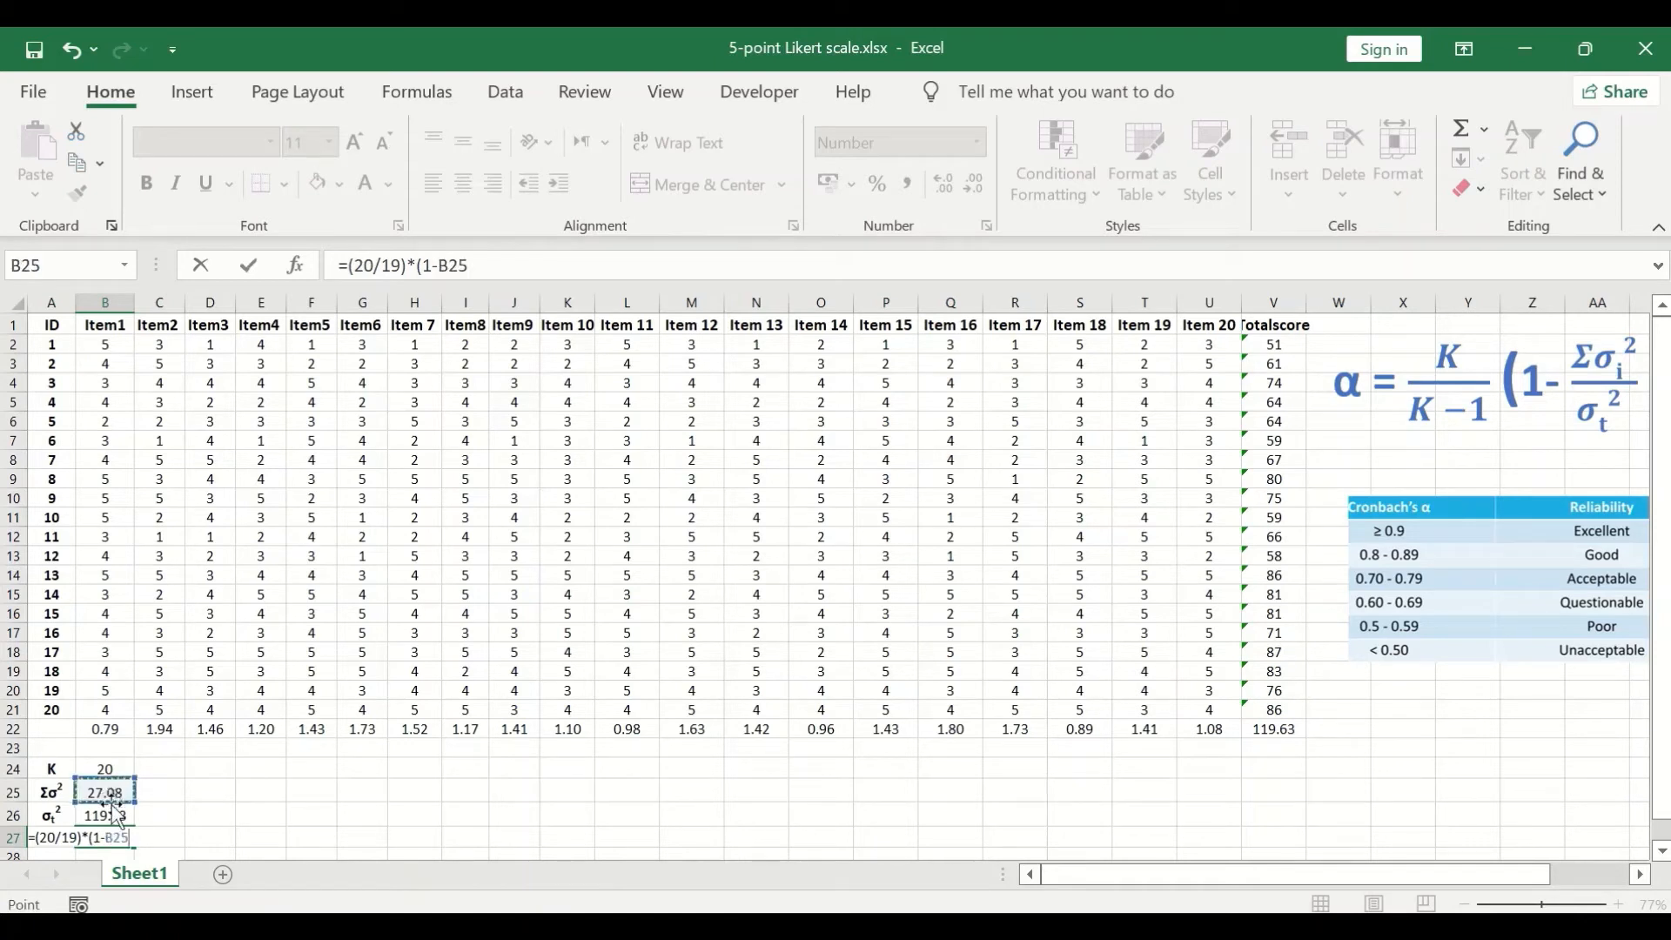
type("/")
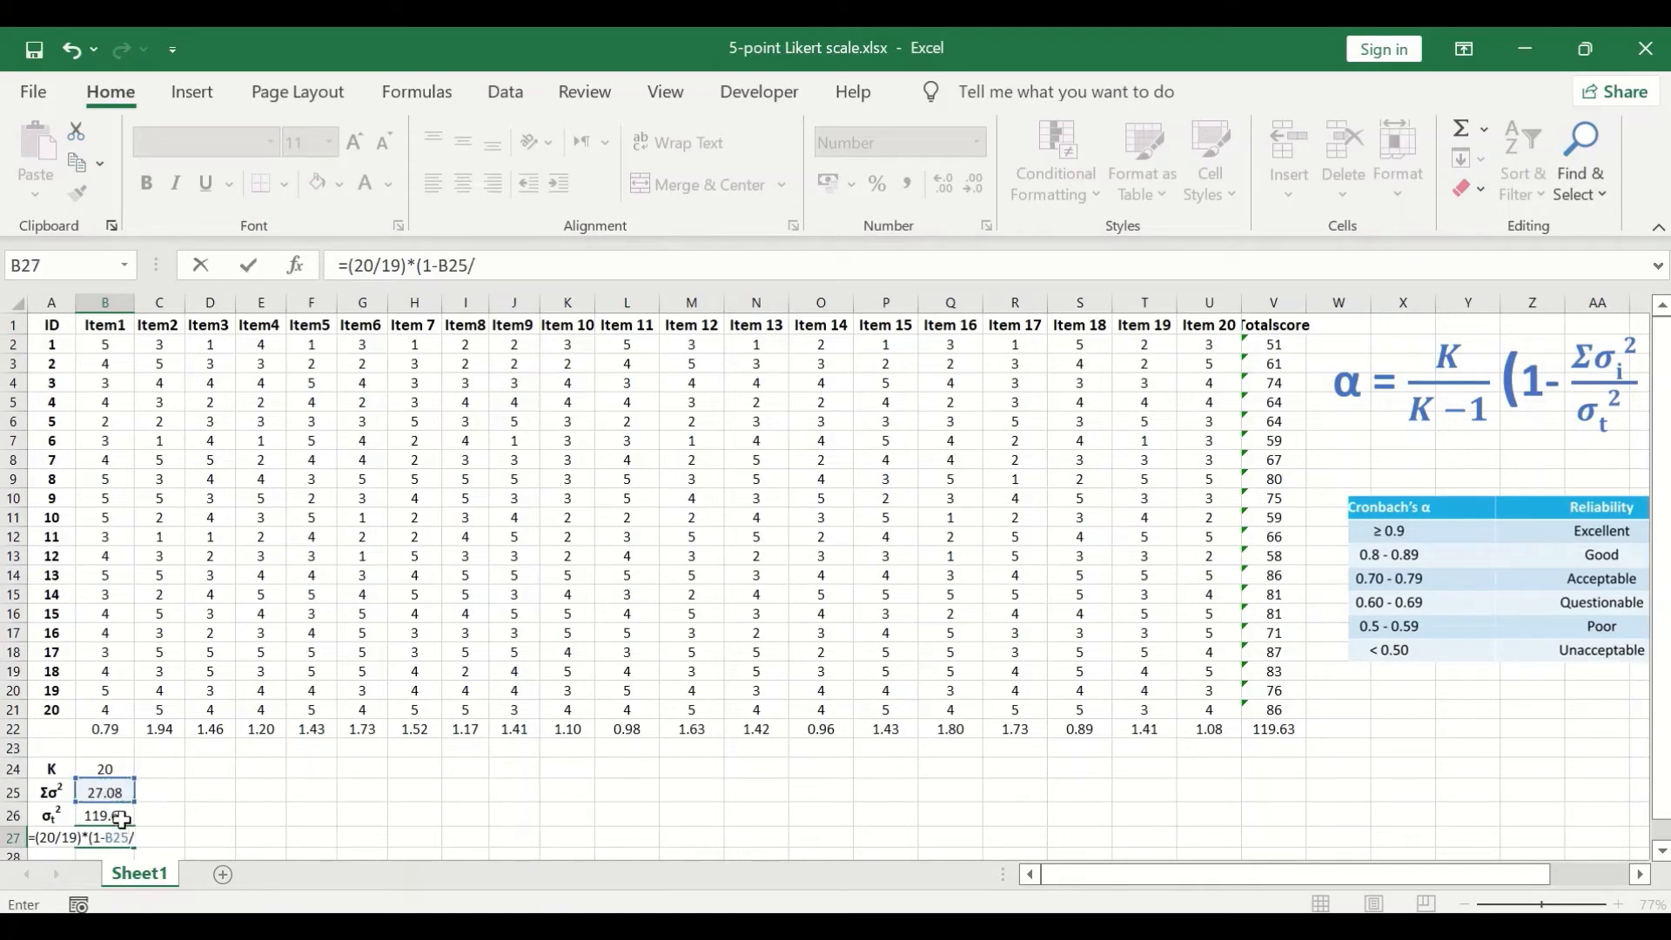
left_click(109, 818)
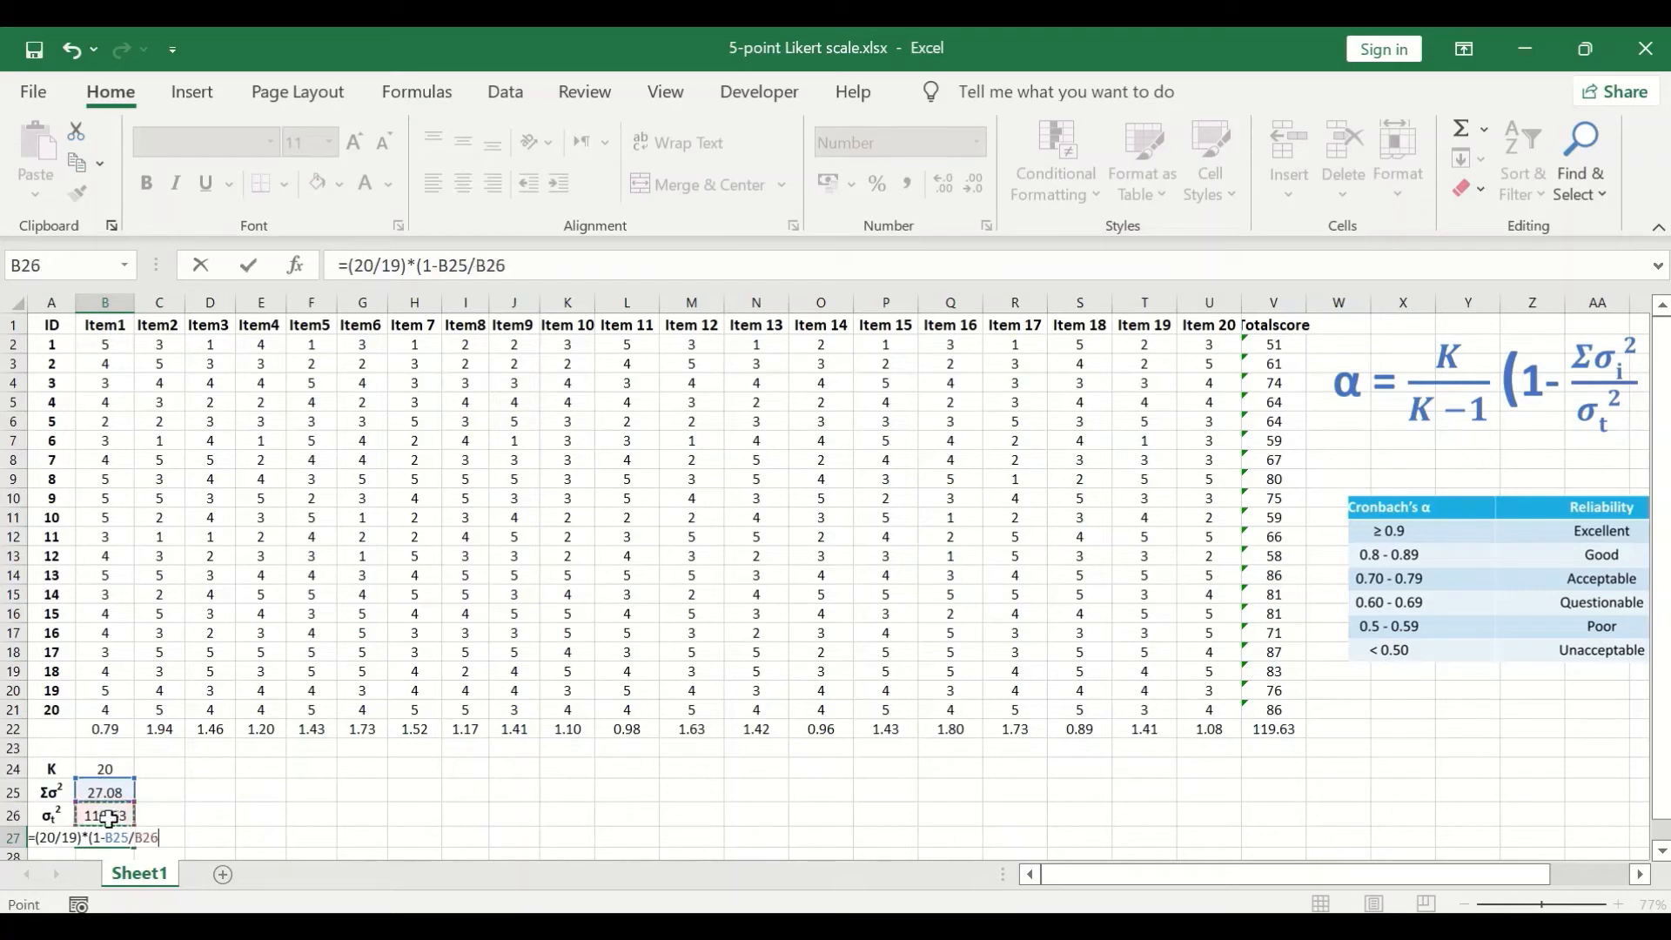
left_click(517, 264)
type(")")
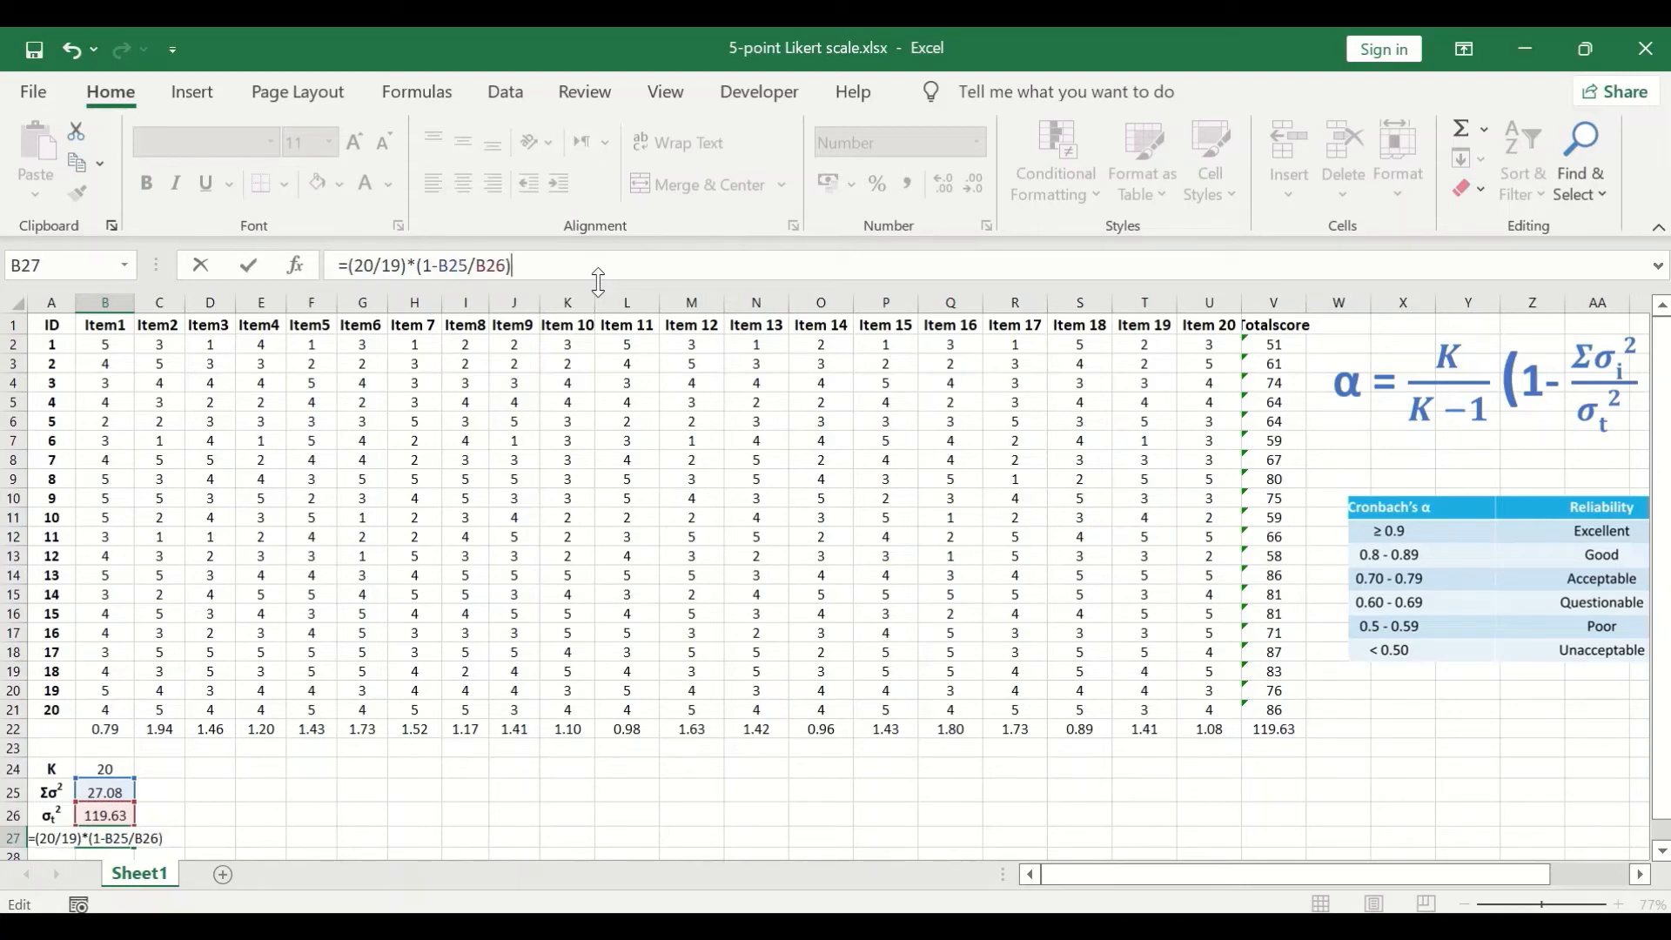
key("Return")
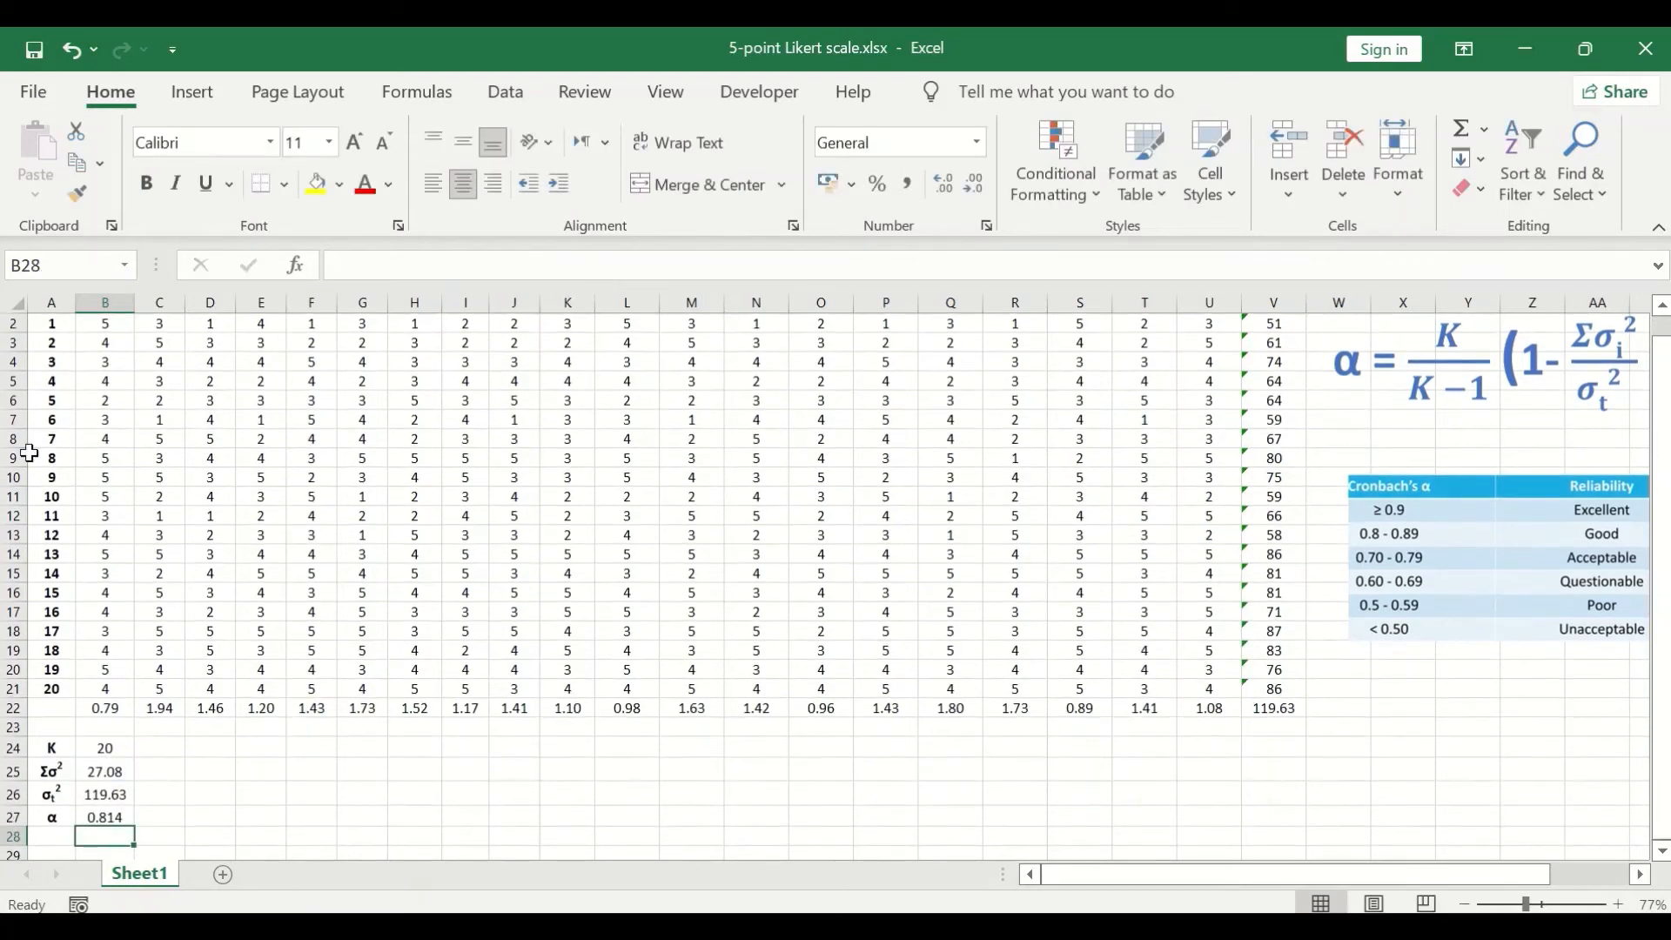
- Change the font colour of the alpha value in B27 to red
left_click(105, 817)
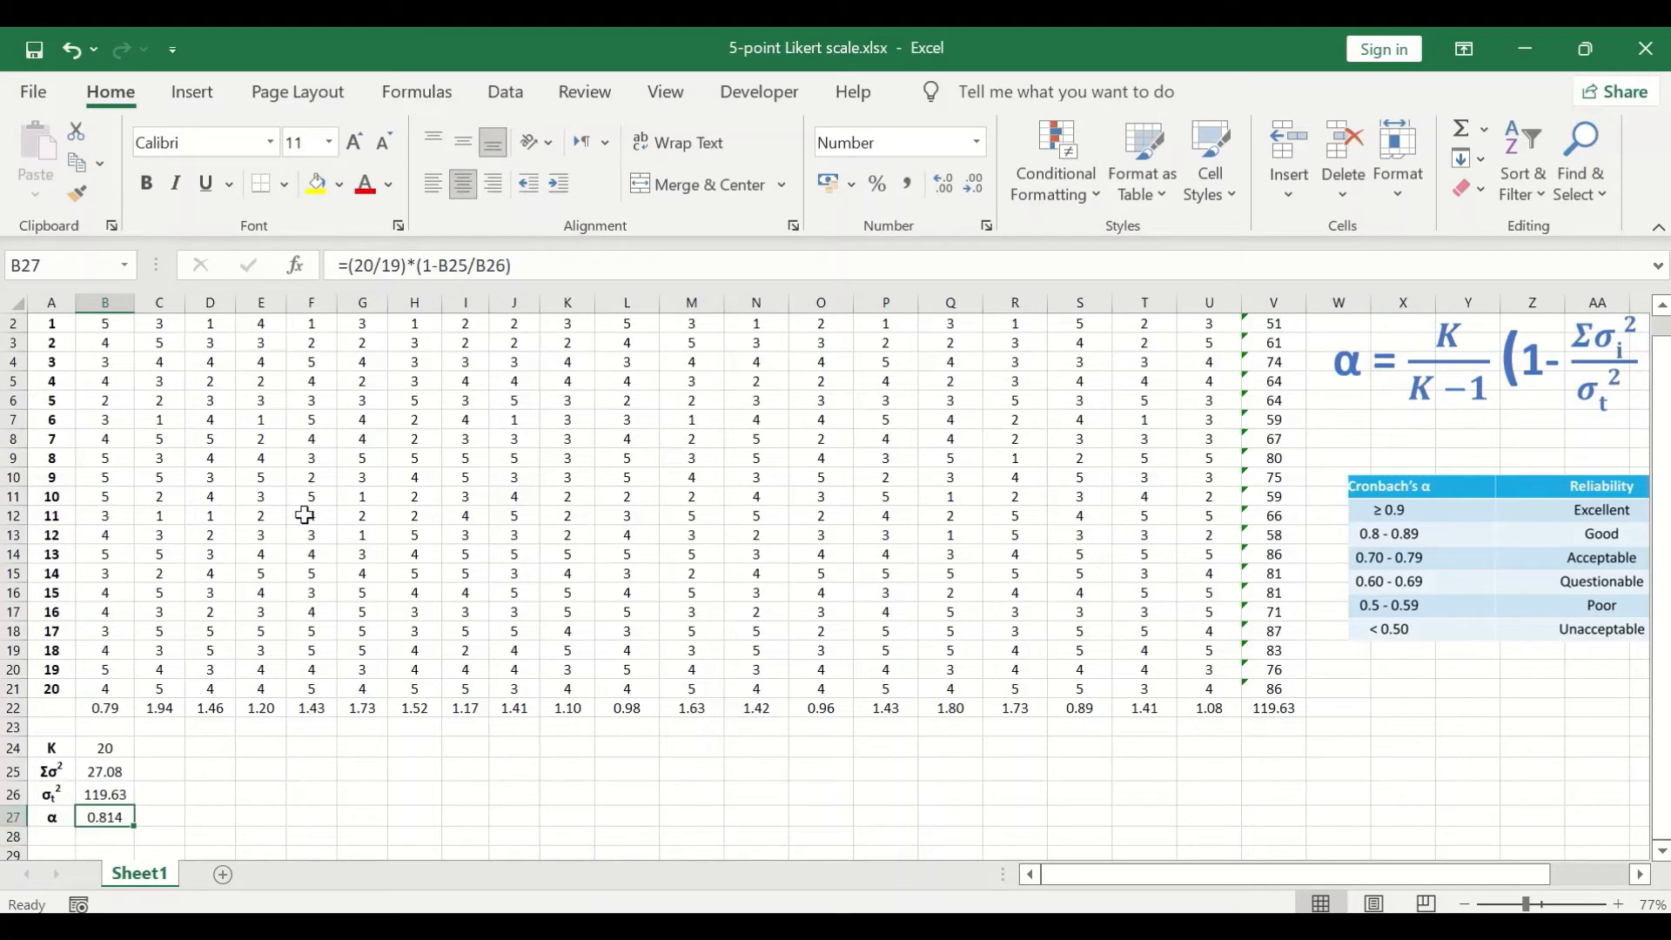
left_click(366, 183)
left_click(263, 773)
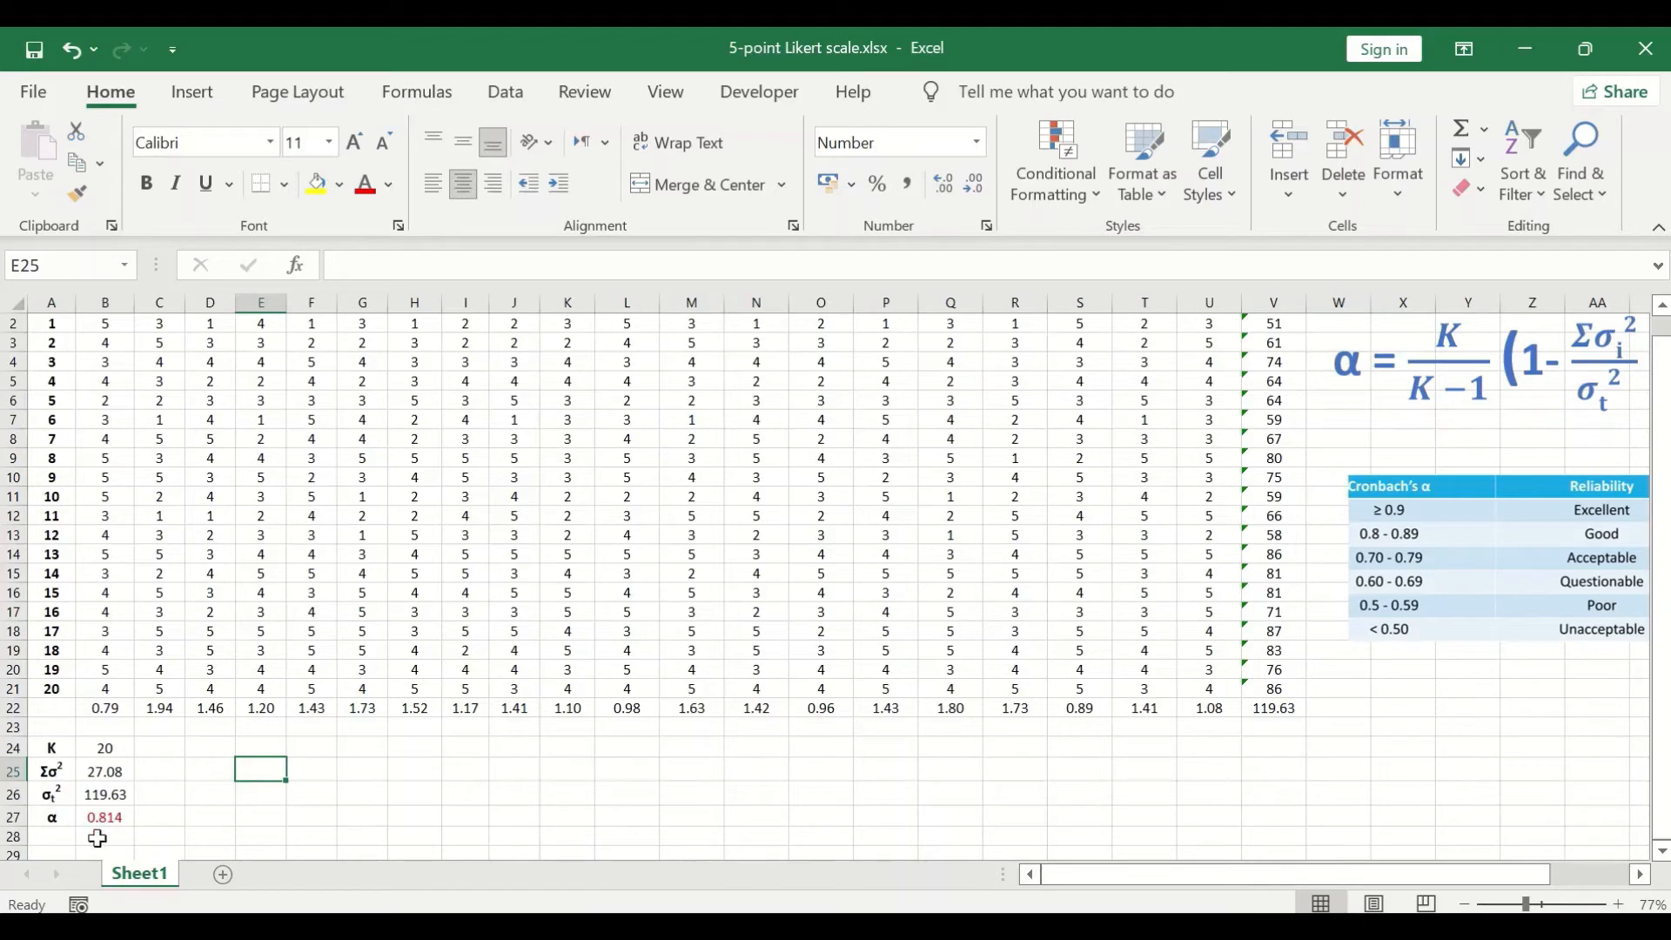
- Compare the alpha value in B27 with the ranges in the Cronbach's α reliability table beside the data
mouse_move(1151, 879)
left_mouse_down()
mouse_move(1229, 875)
mouse_move(1119, 875)
left_mouse_up()
left_click_drag(1255, 875, 1314, 862)
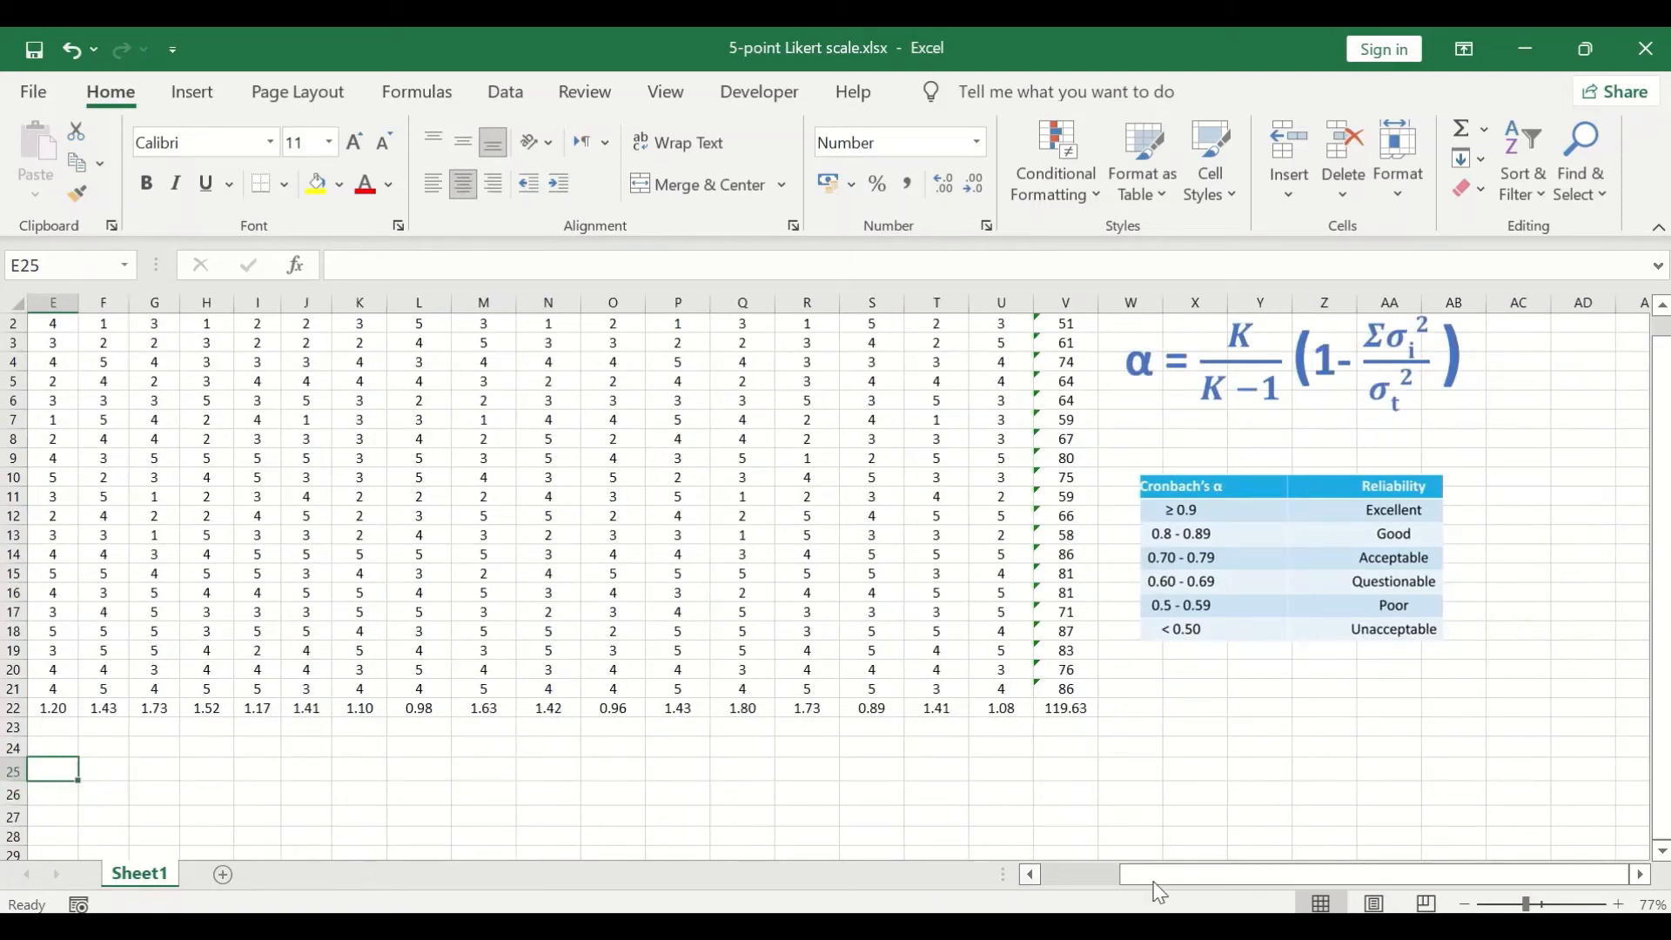
left_click_drag(1157, 875, 1079, 874)
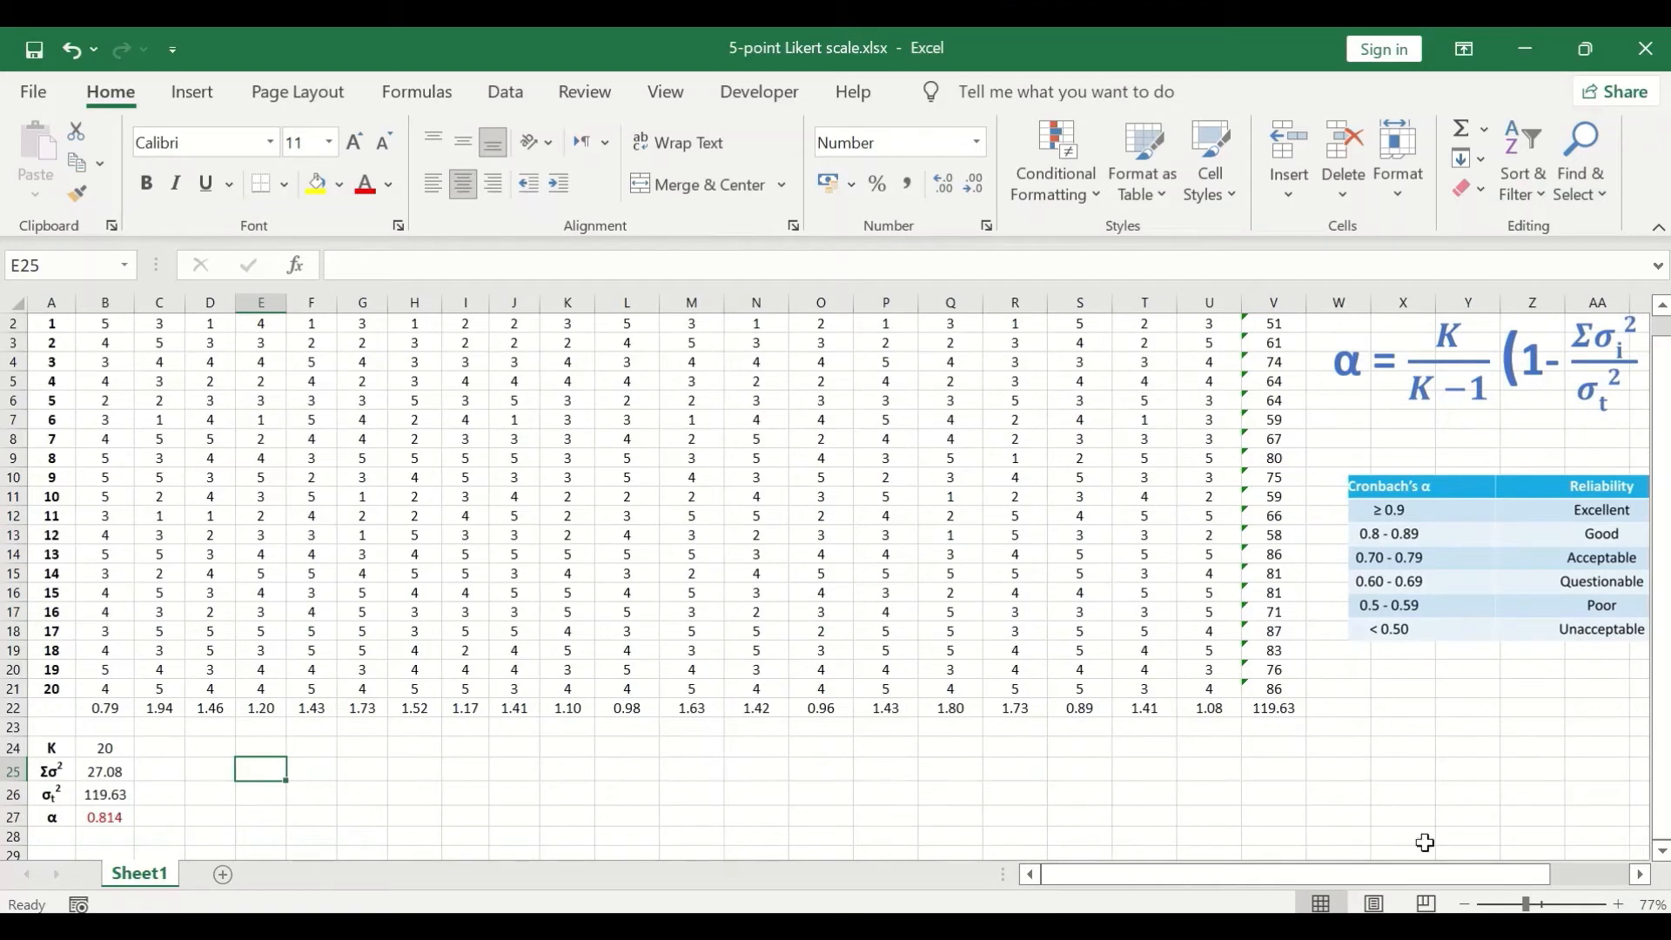
left_click_drag(1394, 877, 1470, 848)
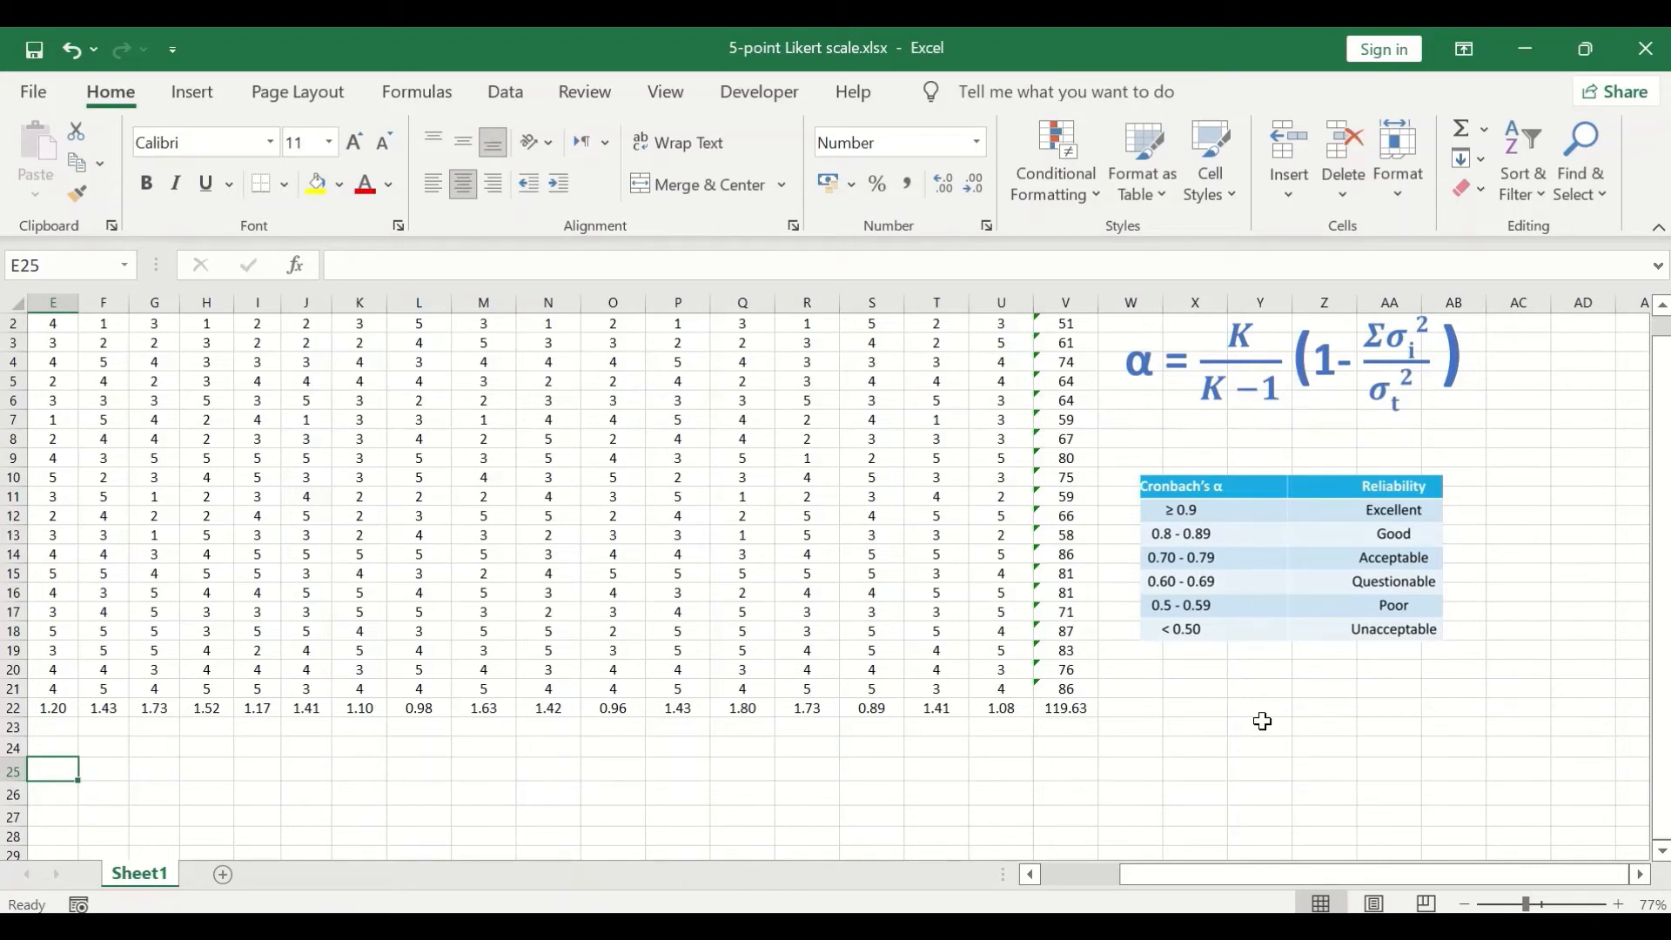
left_click_drag(1359, 874, 1288, 878)
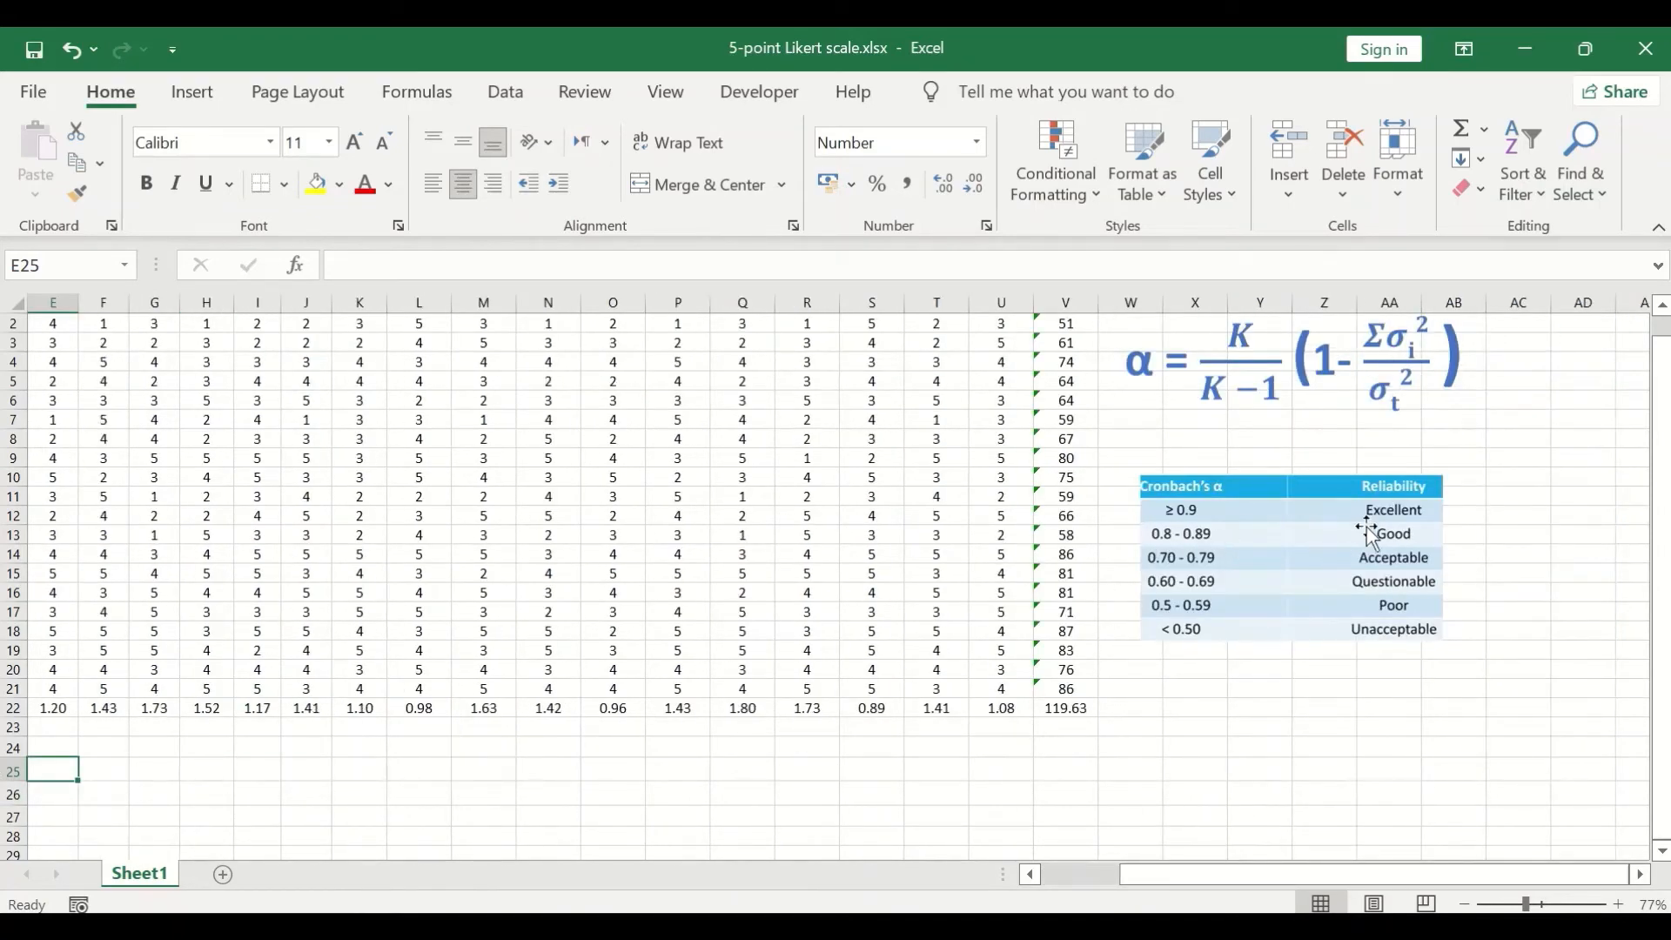
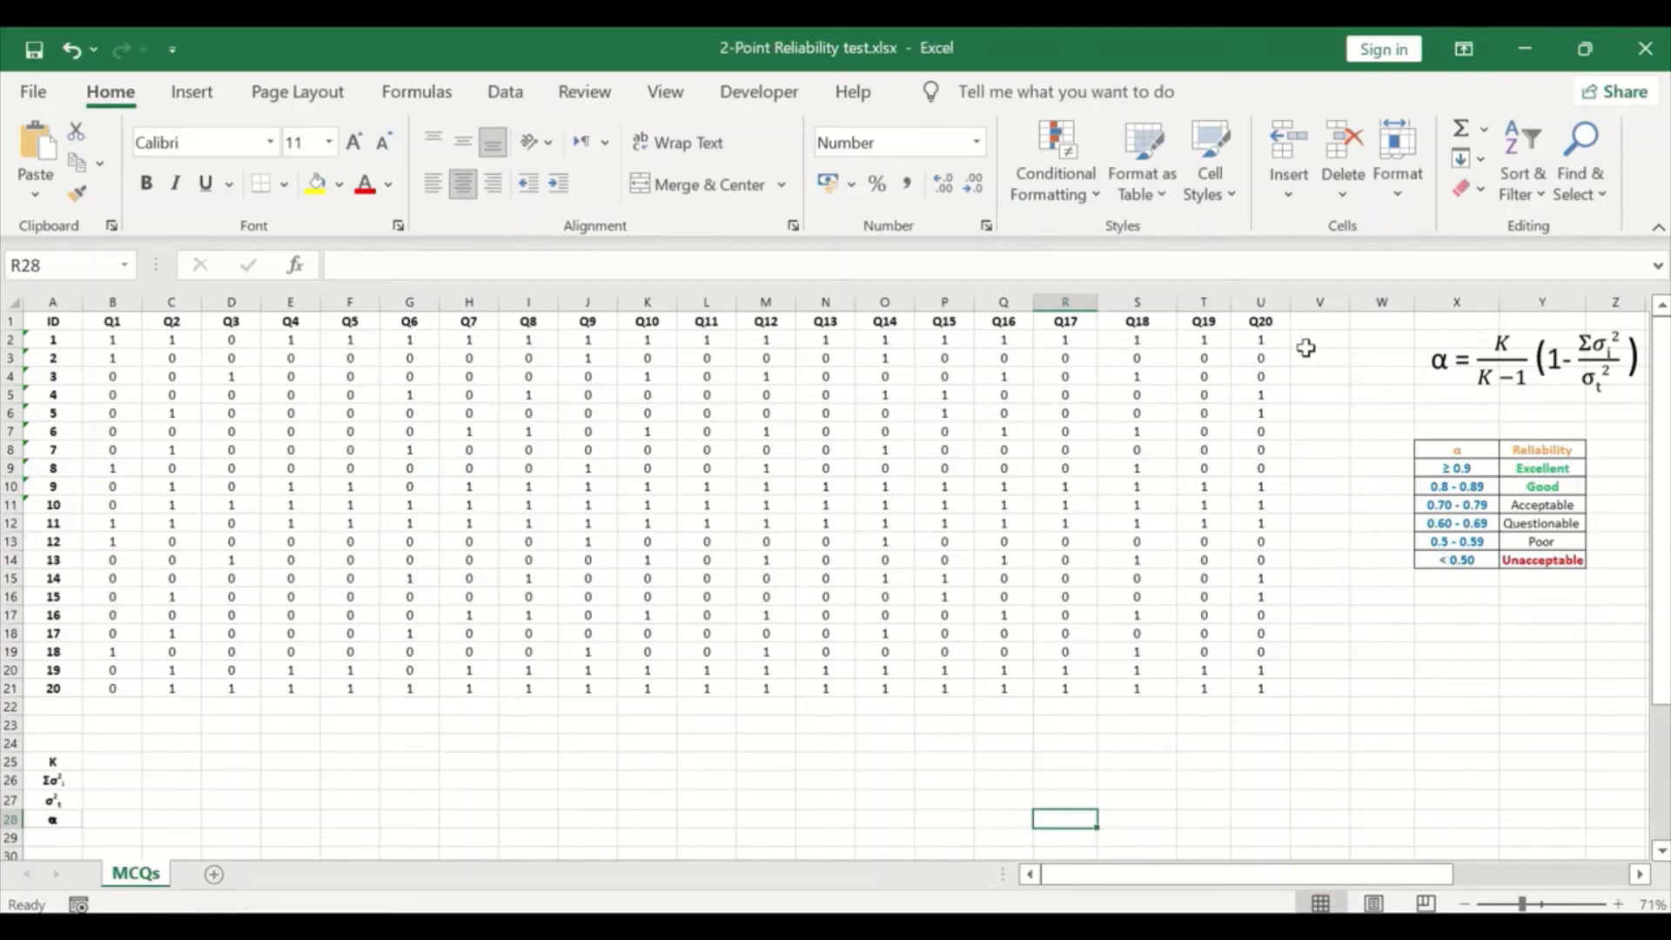
- Add the column heading Totalscore in V1, beside the Q20 heading
left_click(1327, 322)
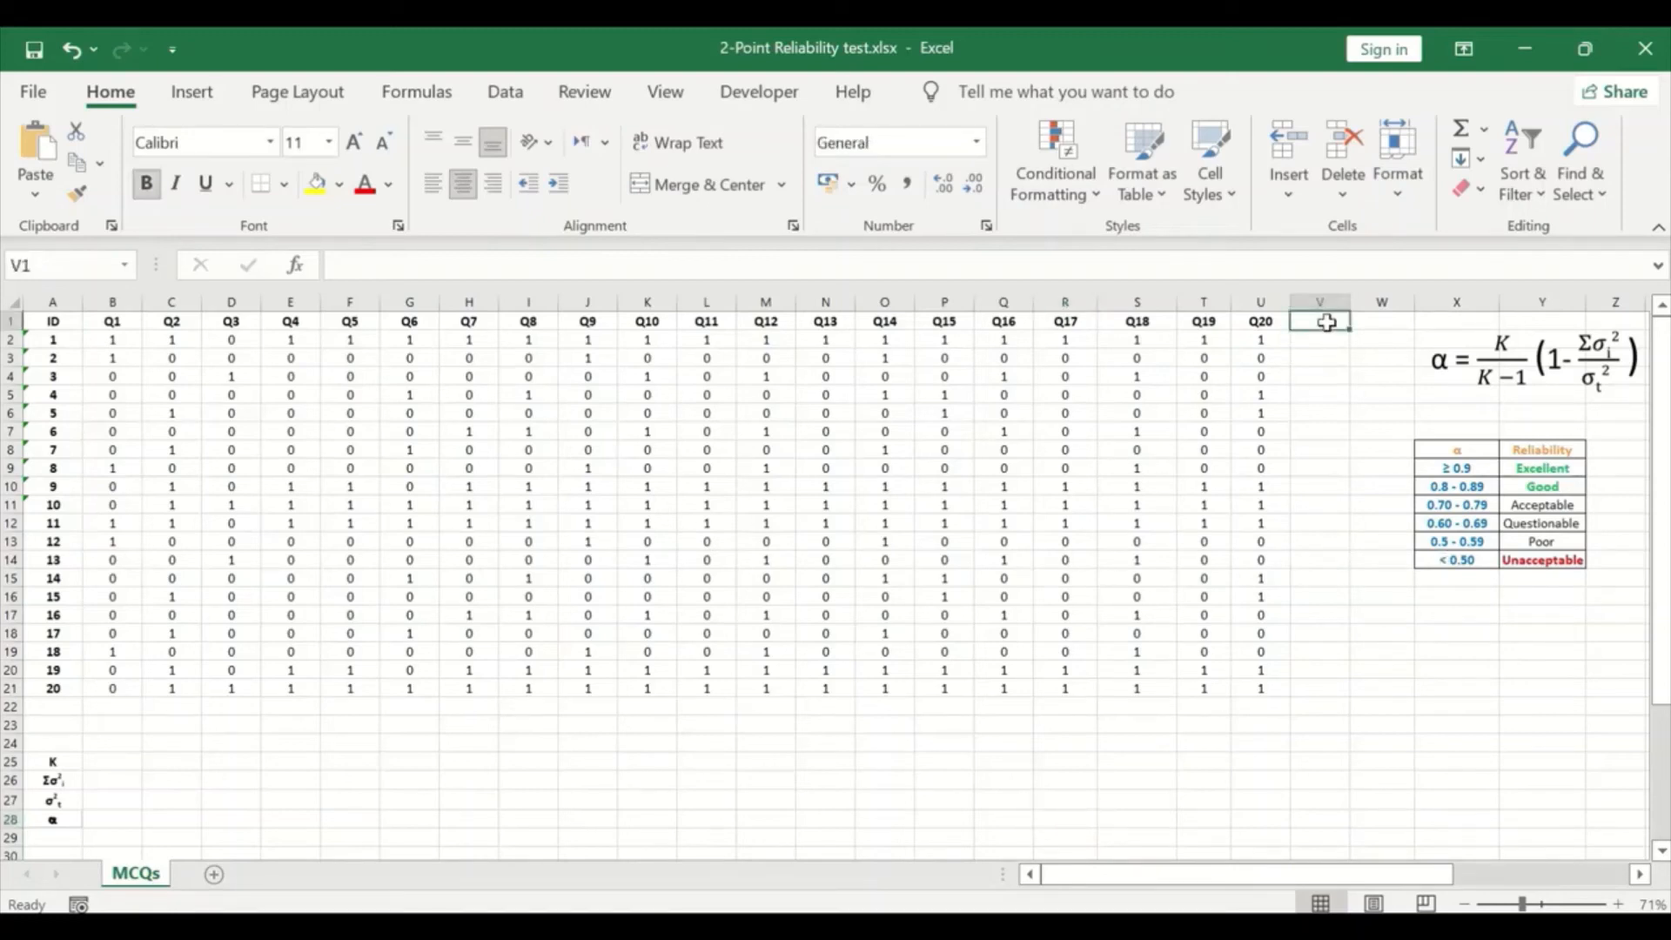
type("T")
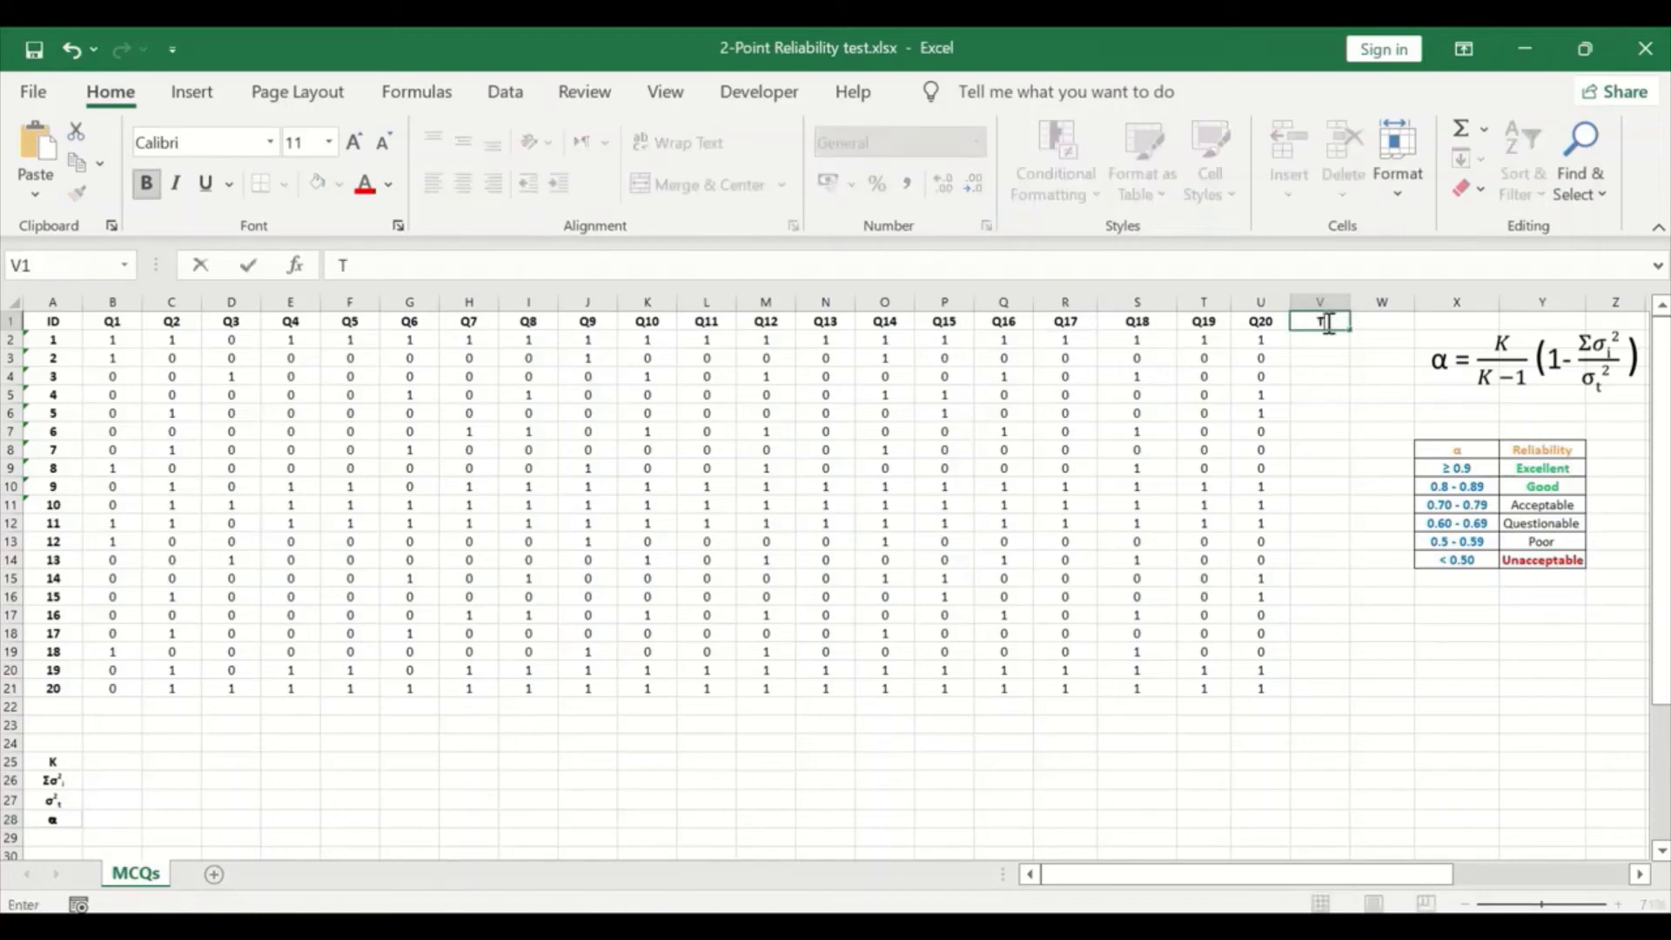
type("otalscore")
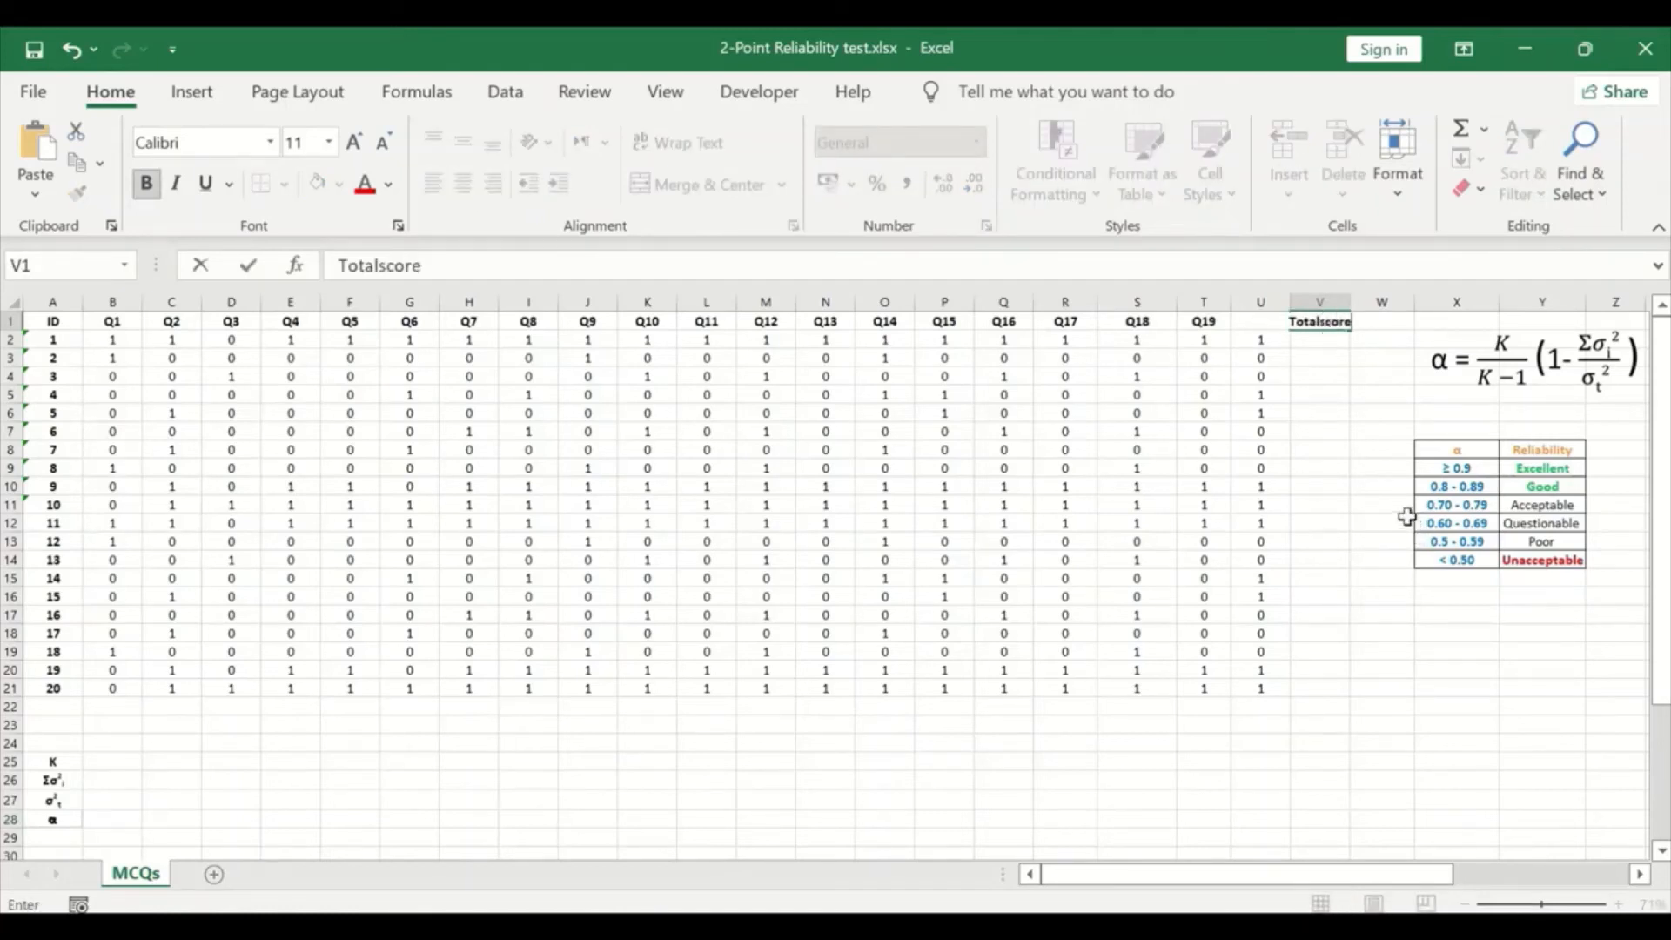
- Calculate the first respondent's total in V2 with =SUM(B2:U2) and fill the formula down to V21
left_click(1316, 345)
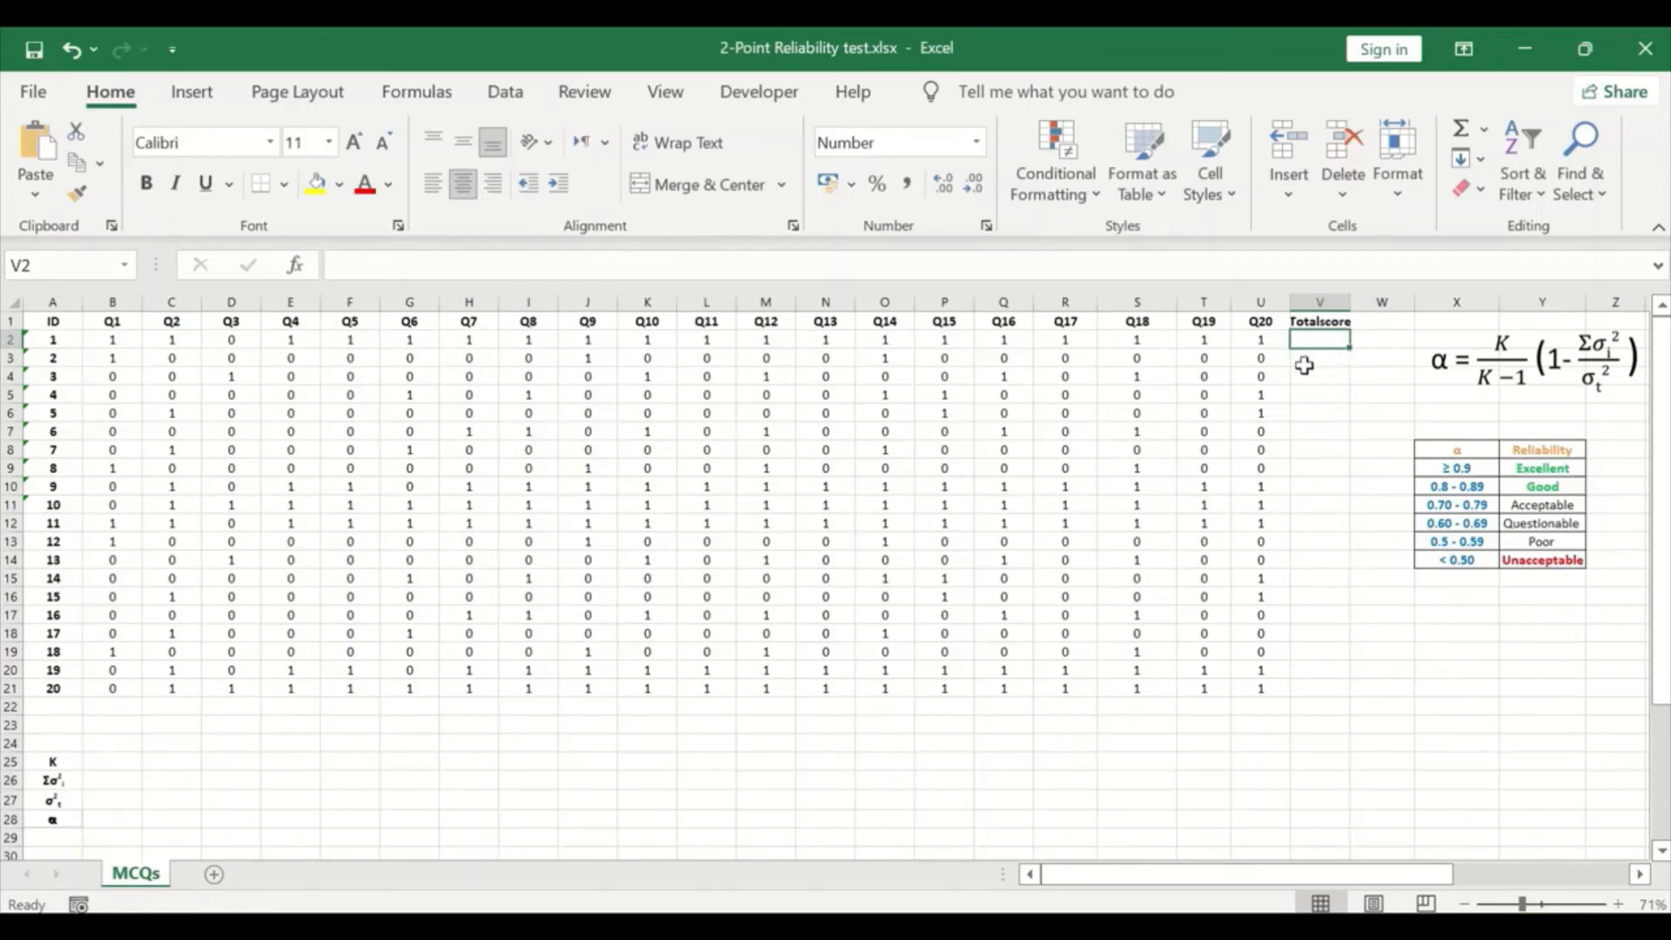
left_click(1484, 134)
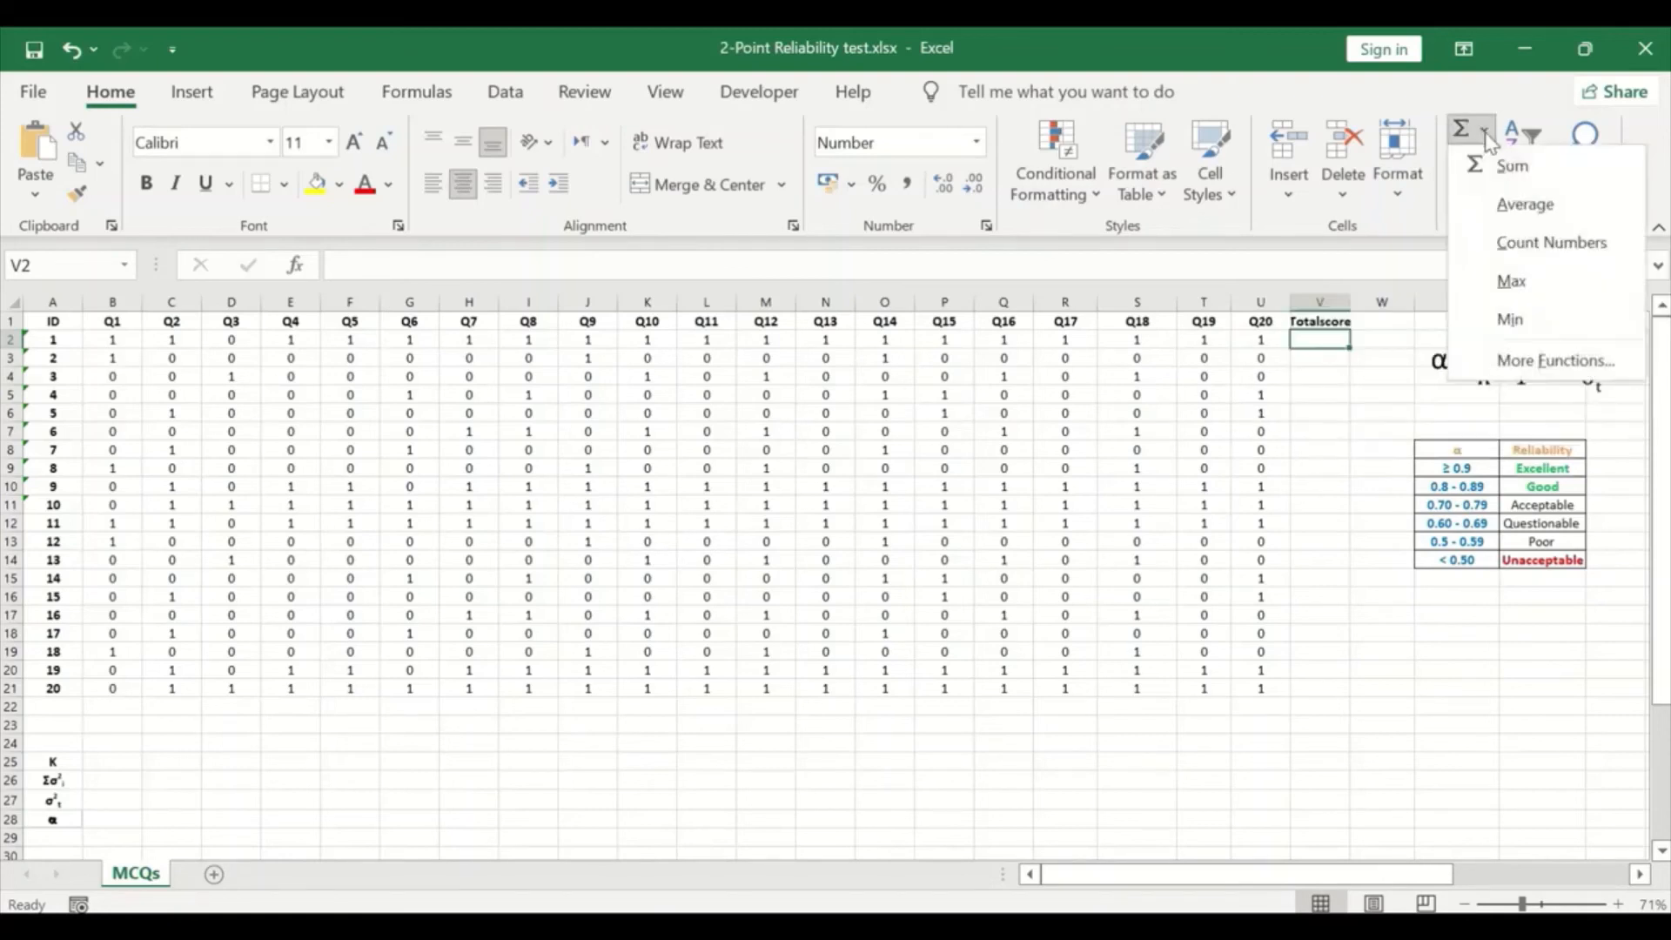
left_click(1511, 165)
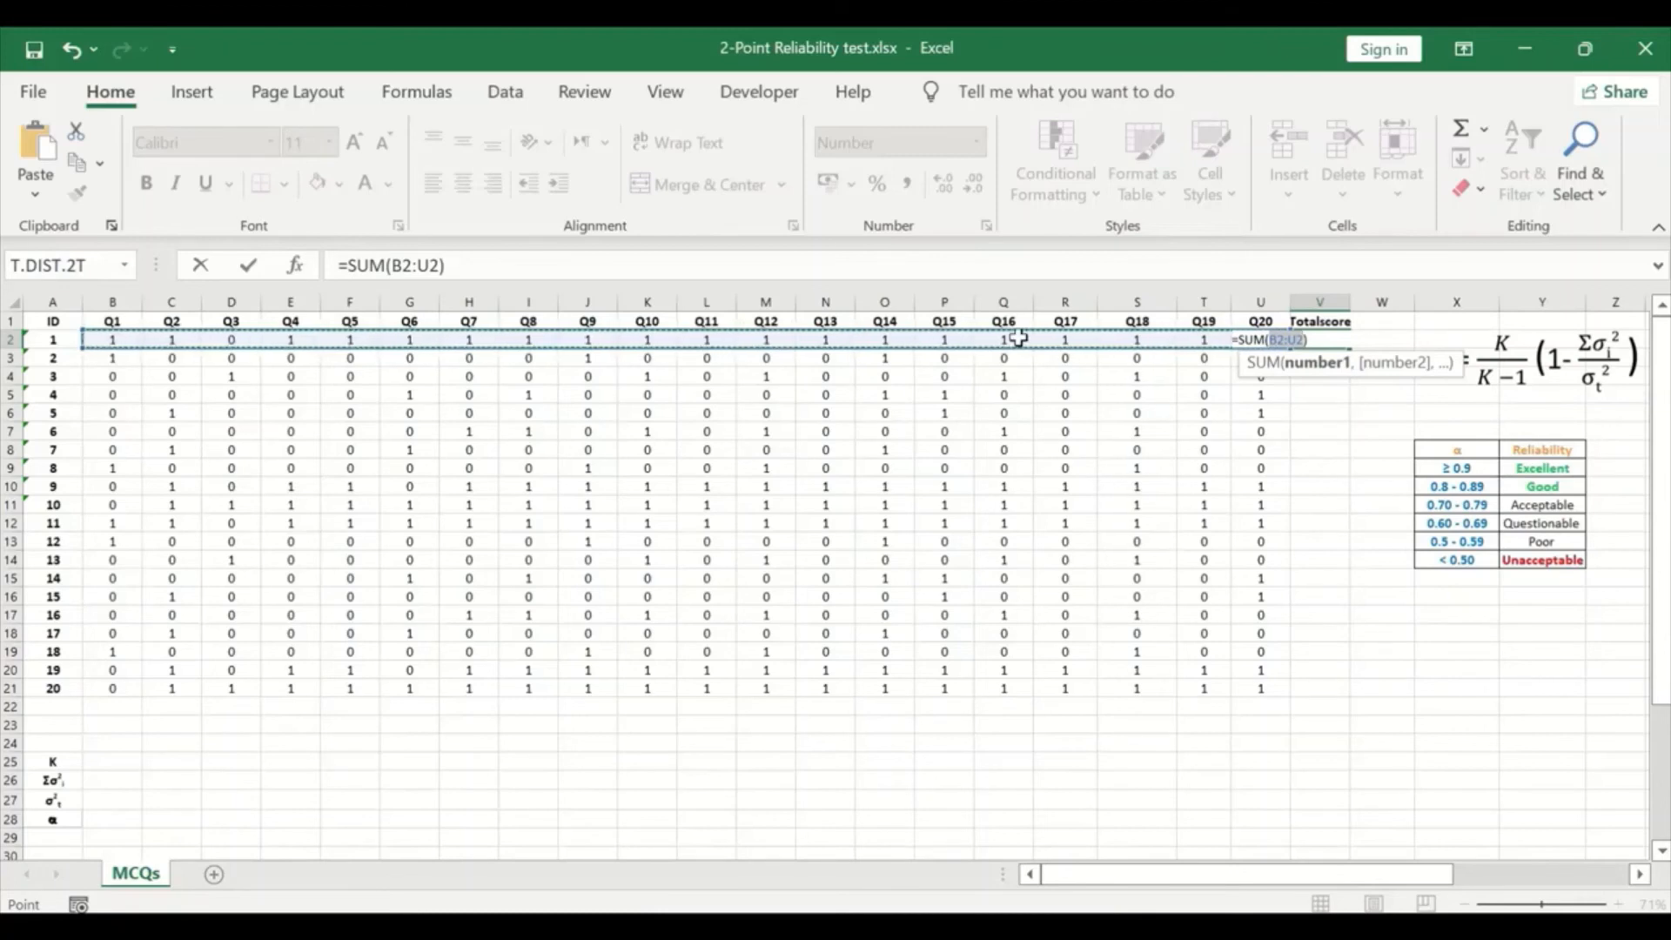
key("Return")
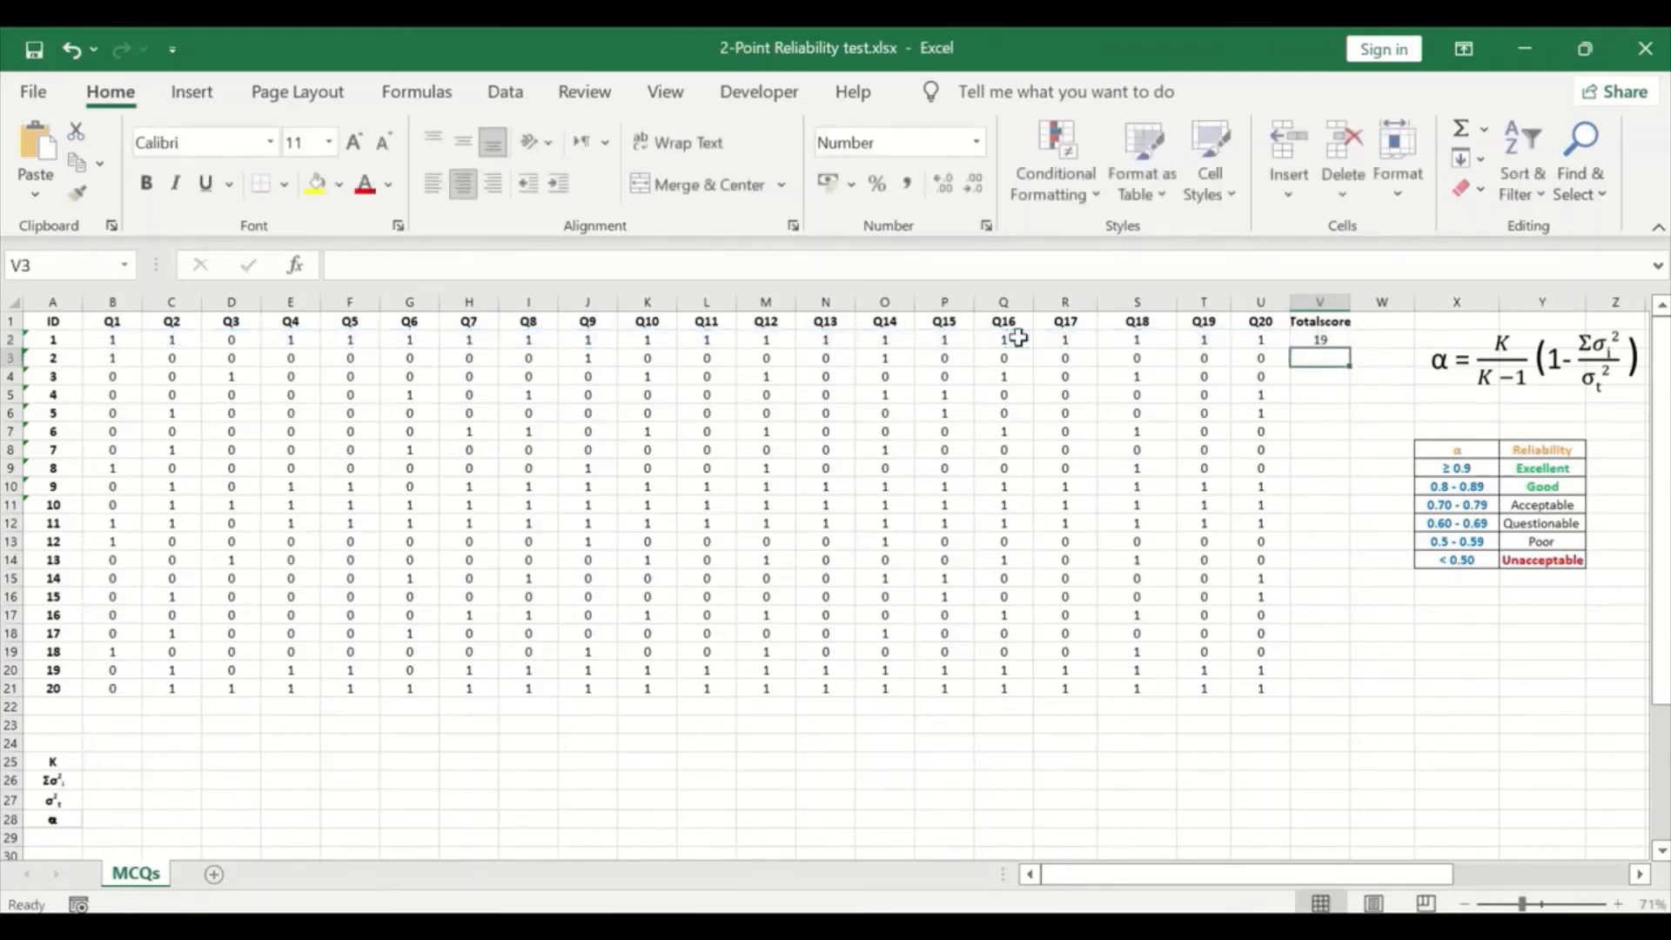
left_click(1336, 343)
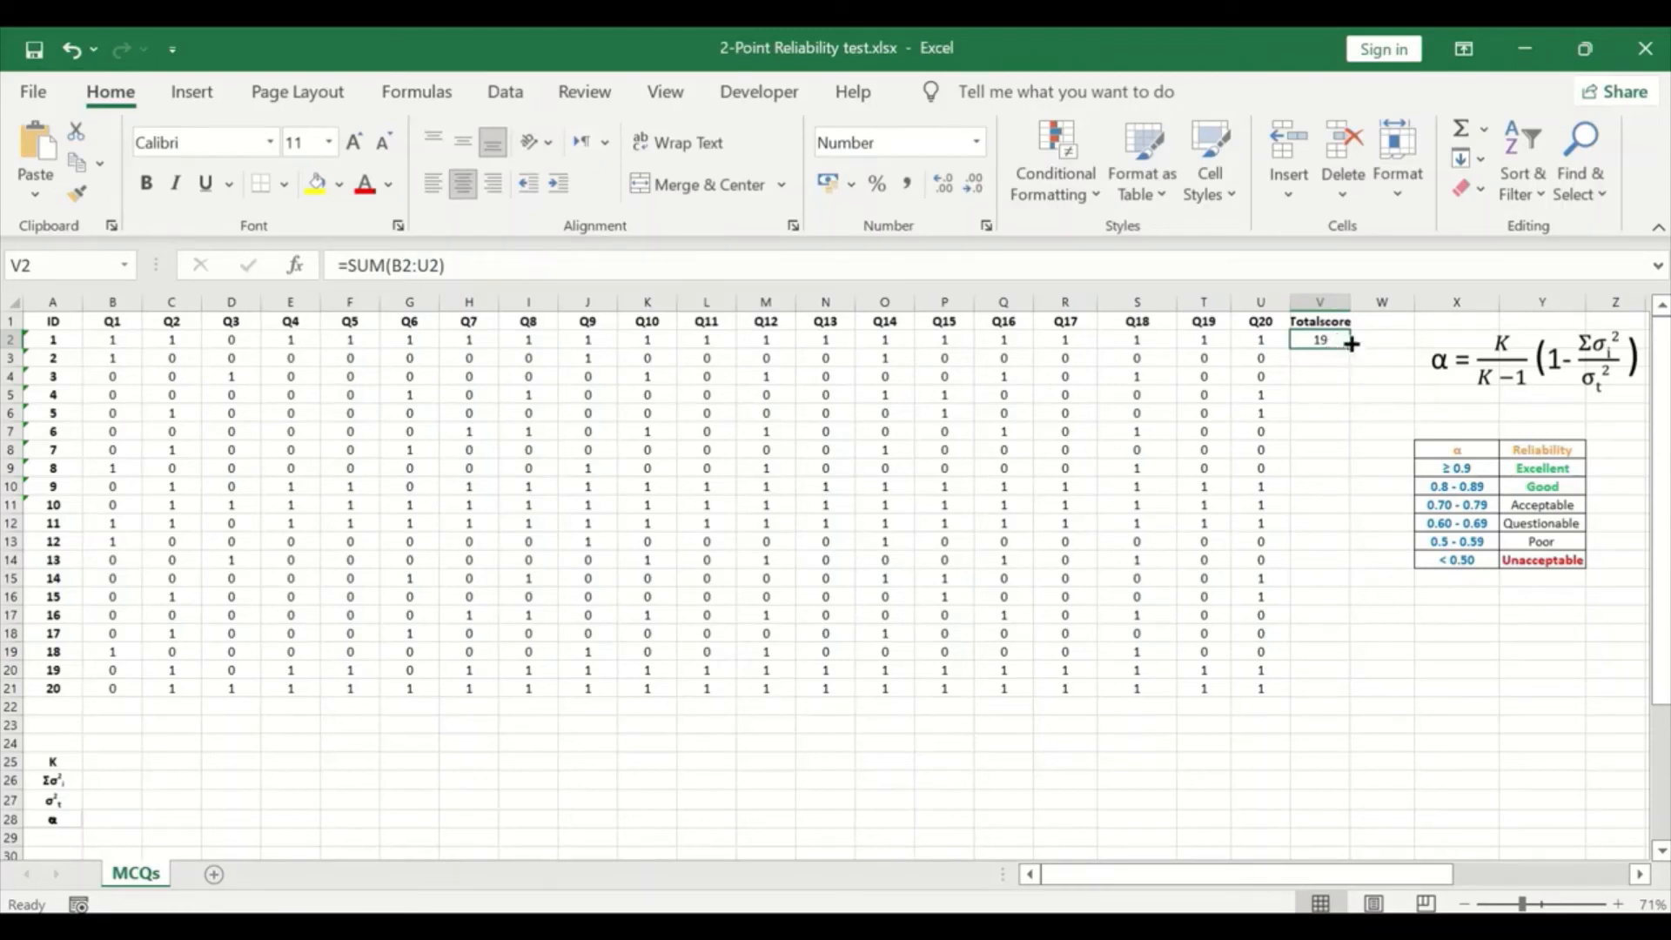
left_click_drag(1351, 344, 1332, 694)
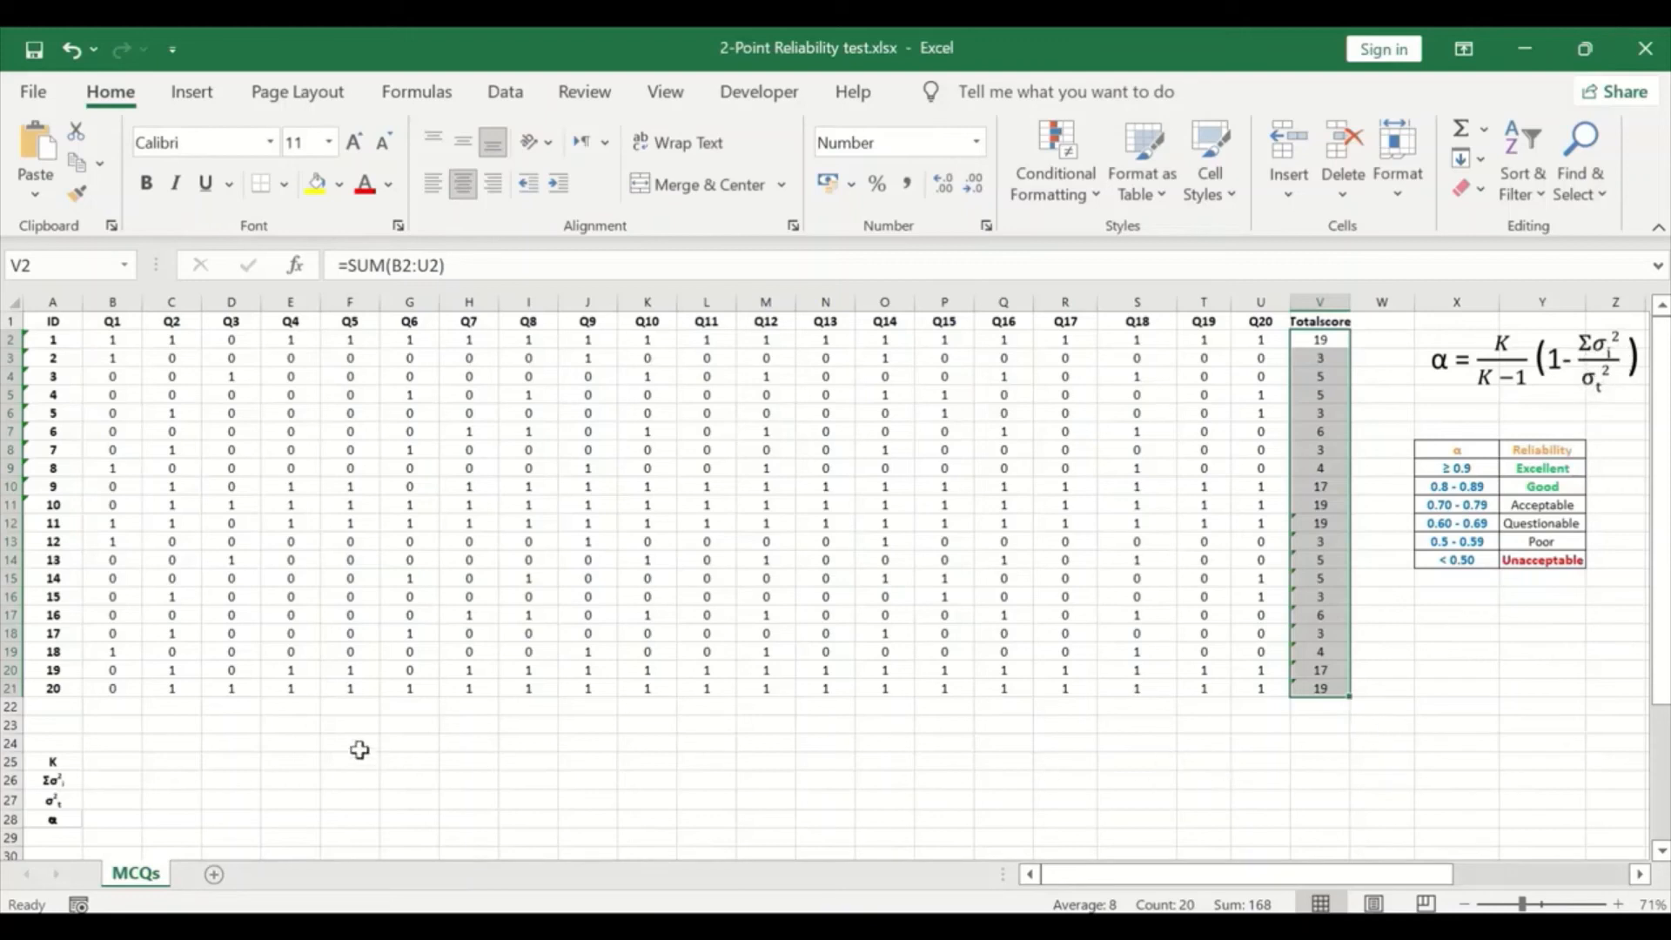
- Calculate the sample variance of the Q1 scores in B22 with =VAR.S(B2:B21)
left_click(121, 709)
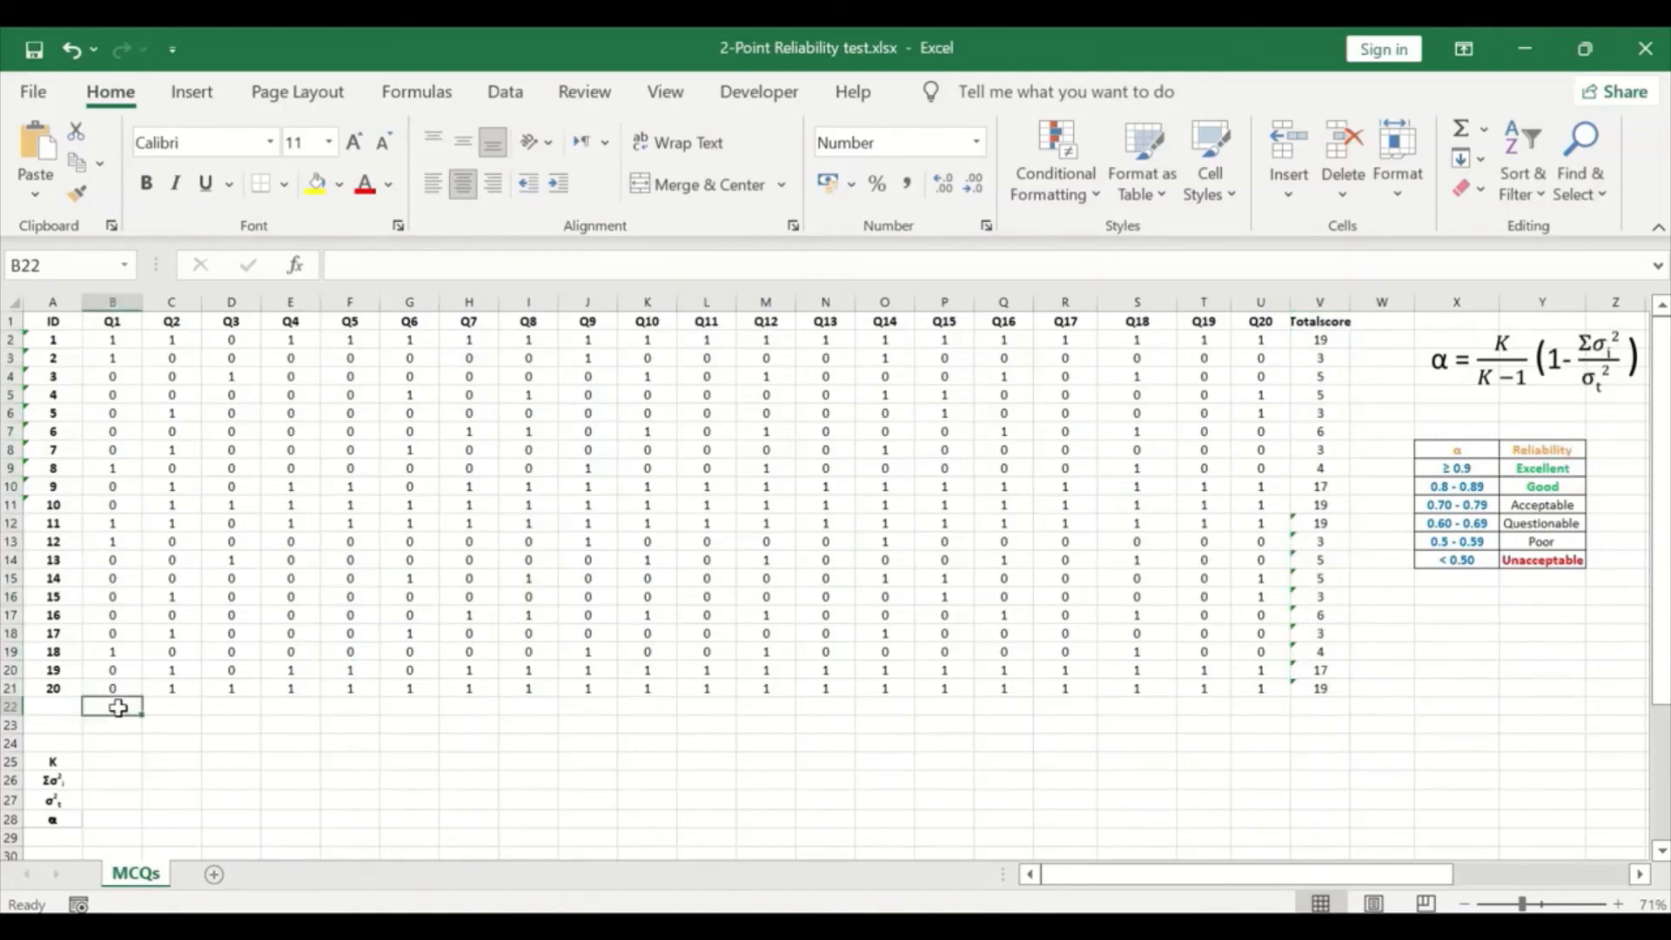
type("=")
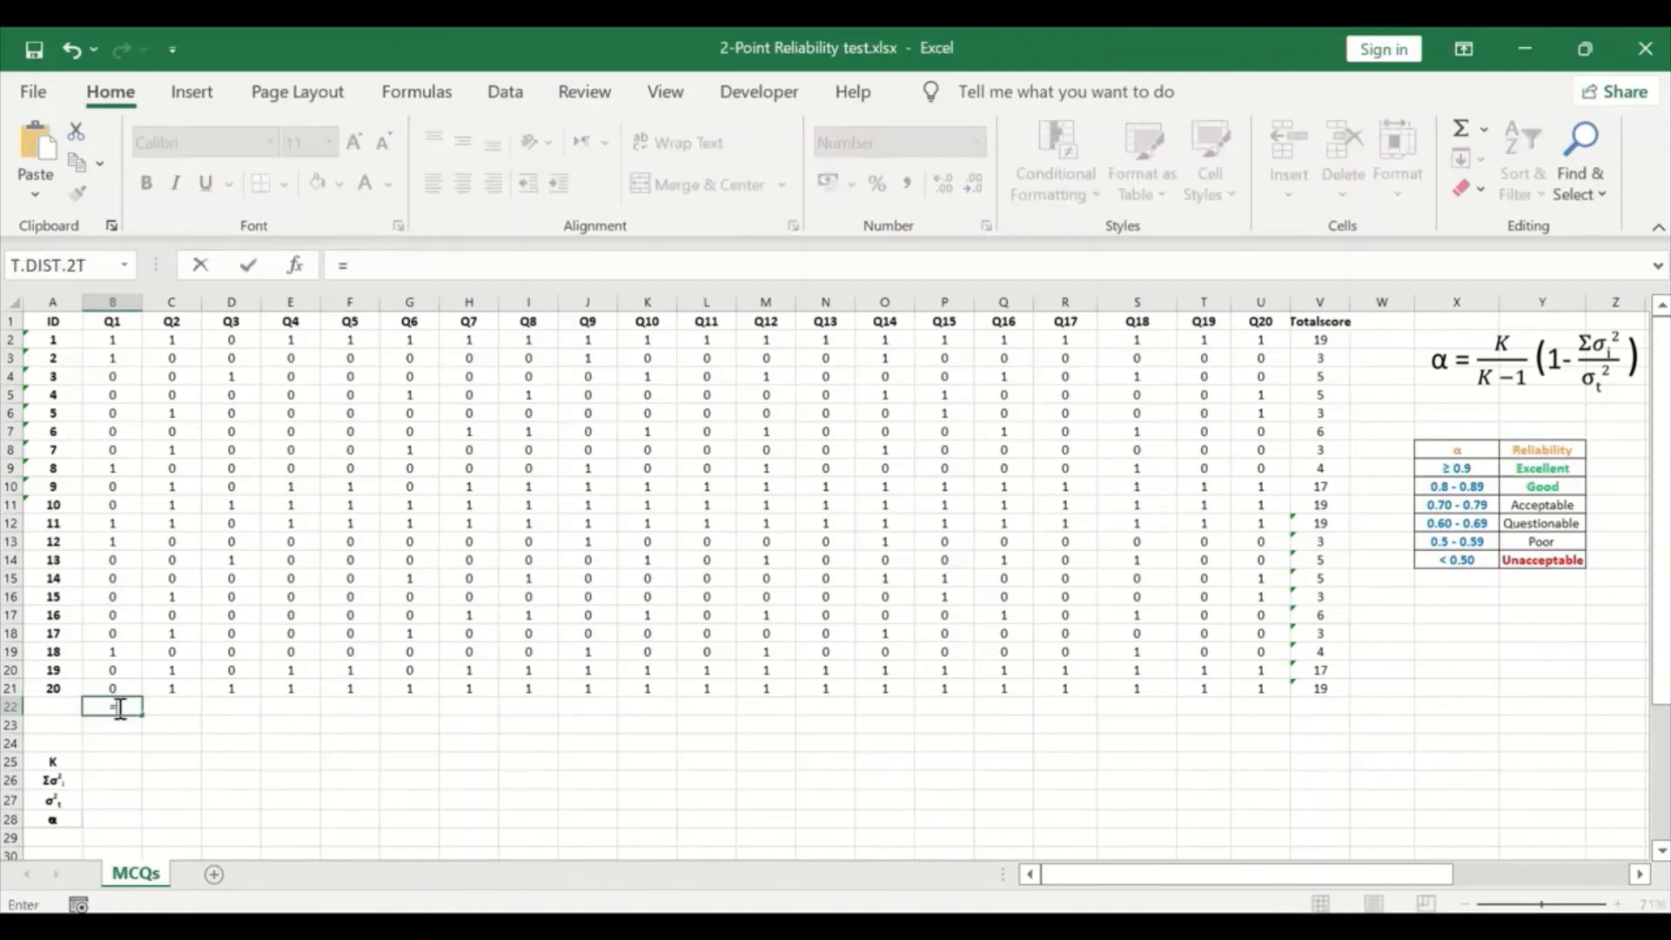
type("var")
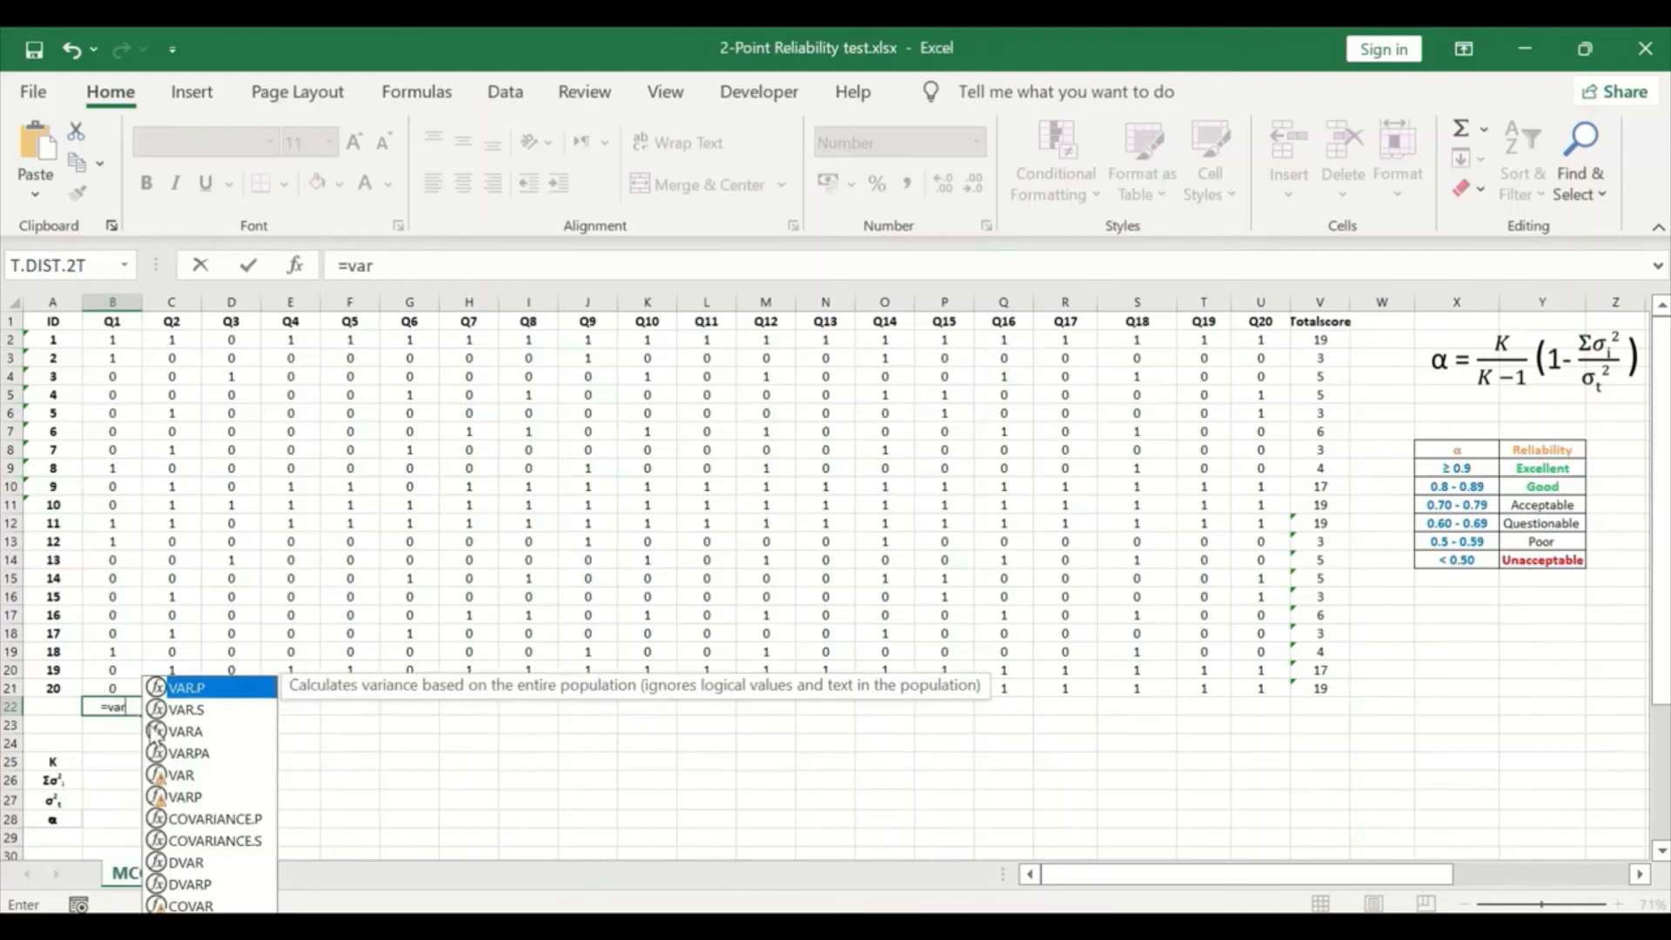
left_click(195, 711)
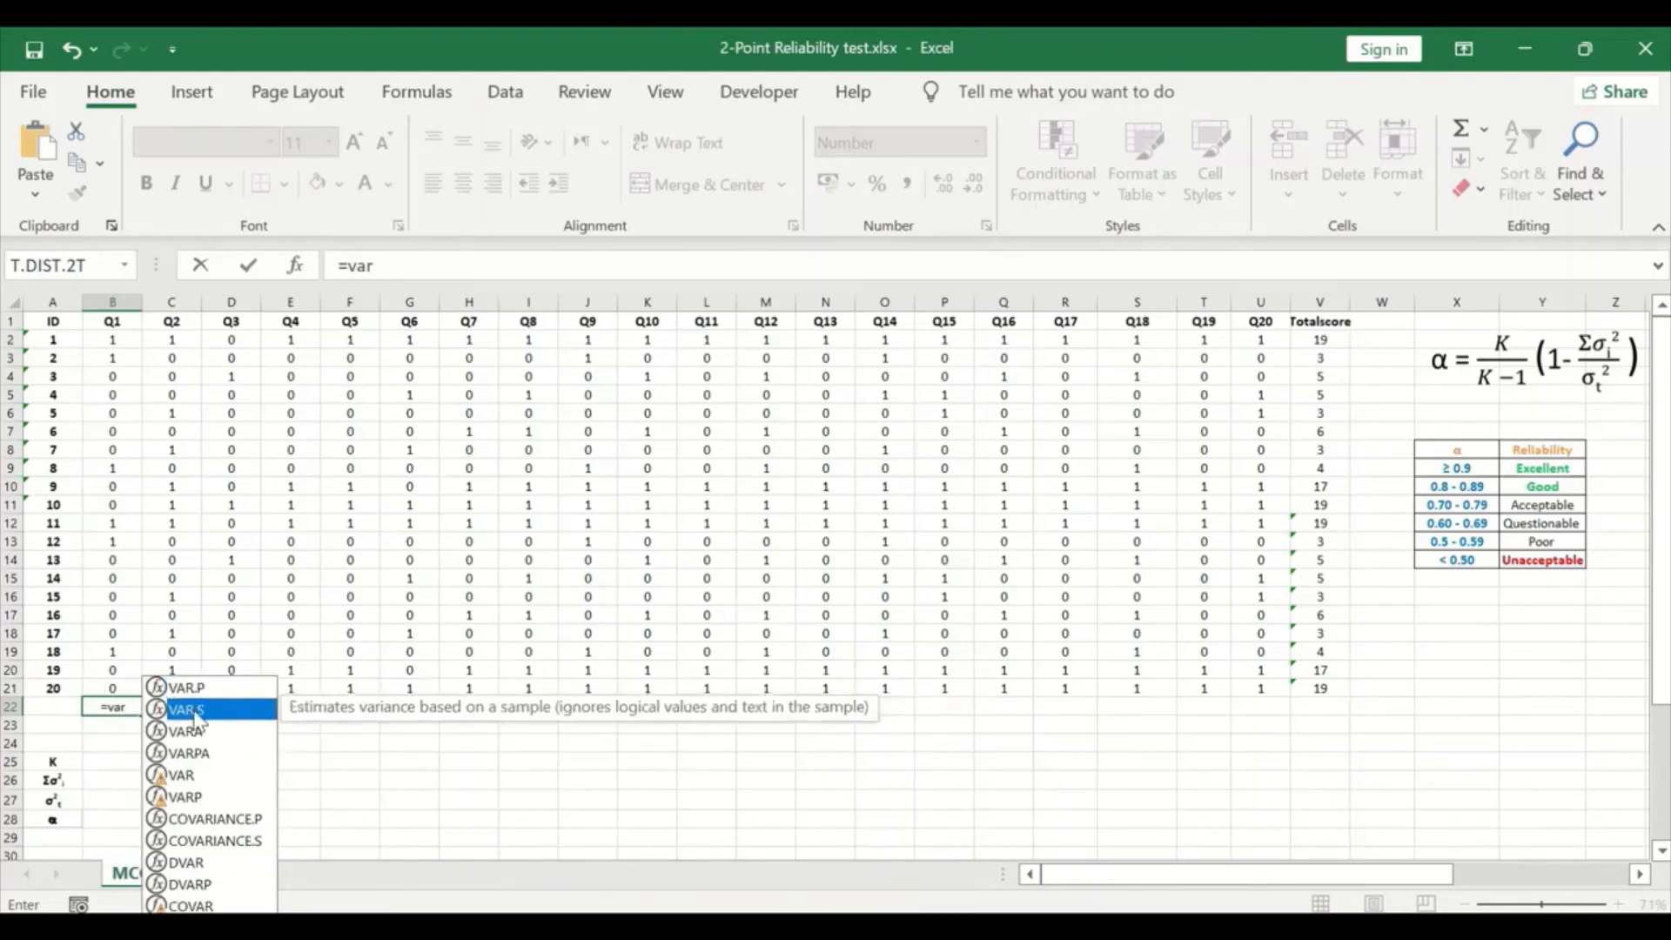
double_click(195, 711)
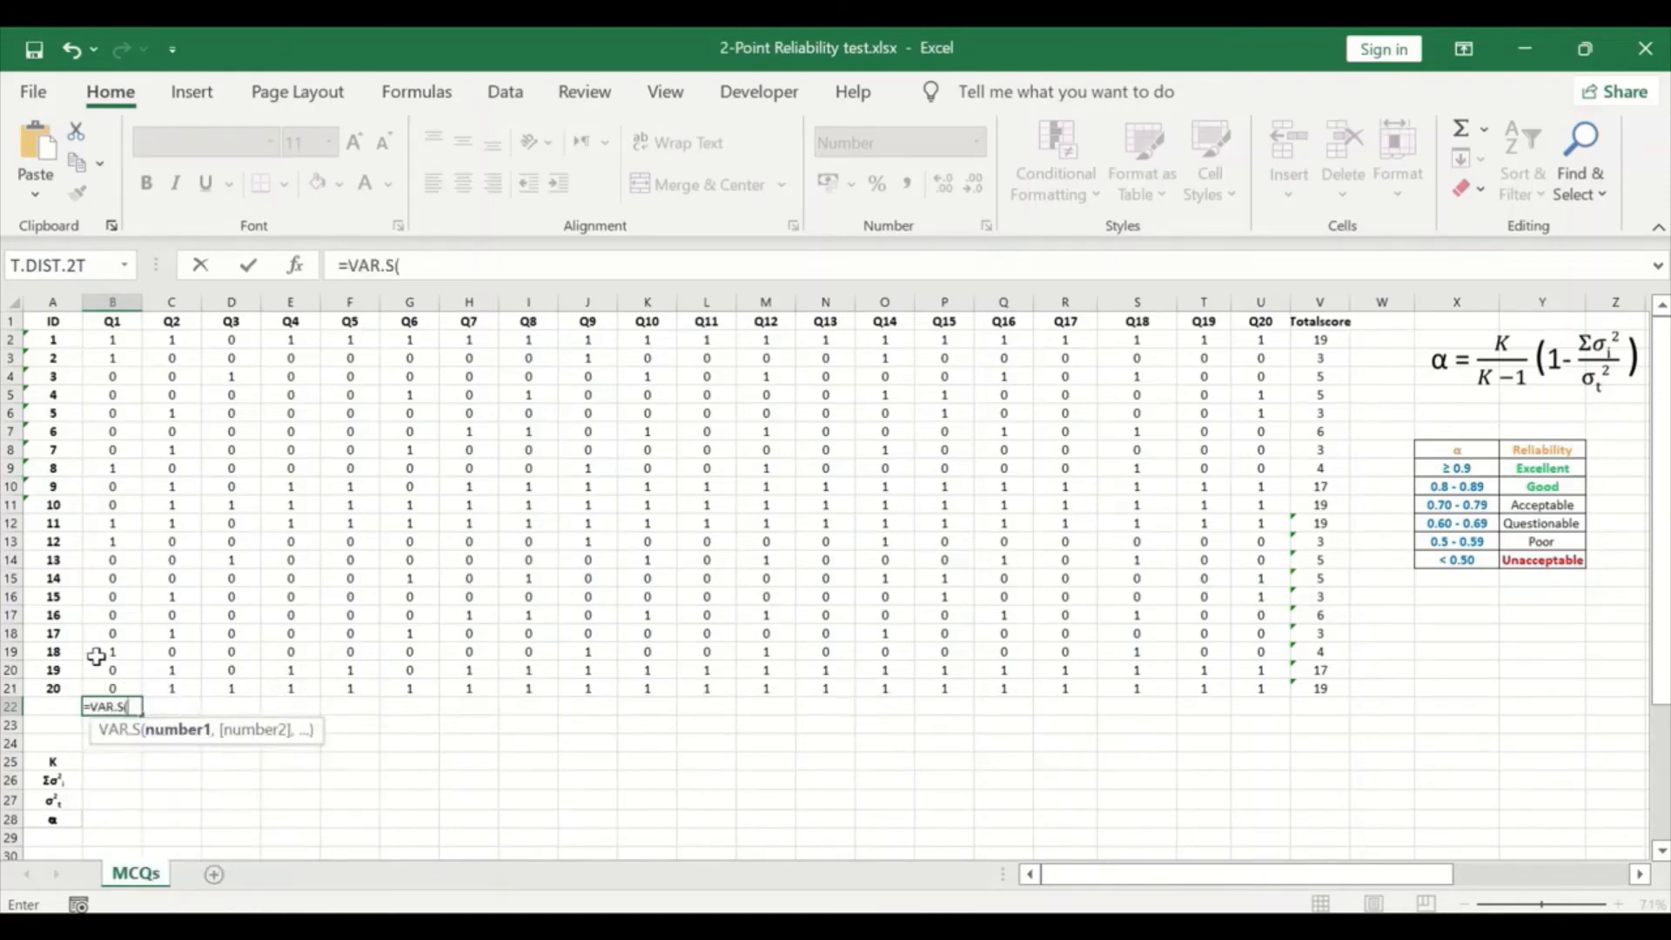
left_click_drag(113, 685, 87, 339)
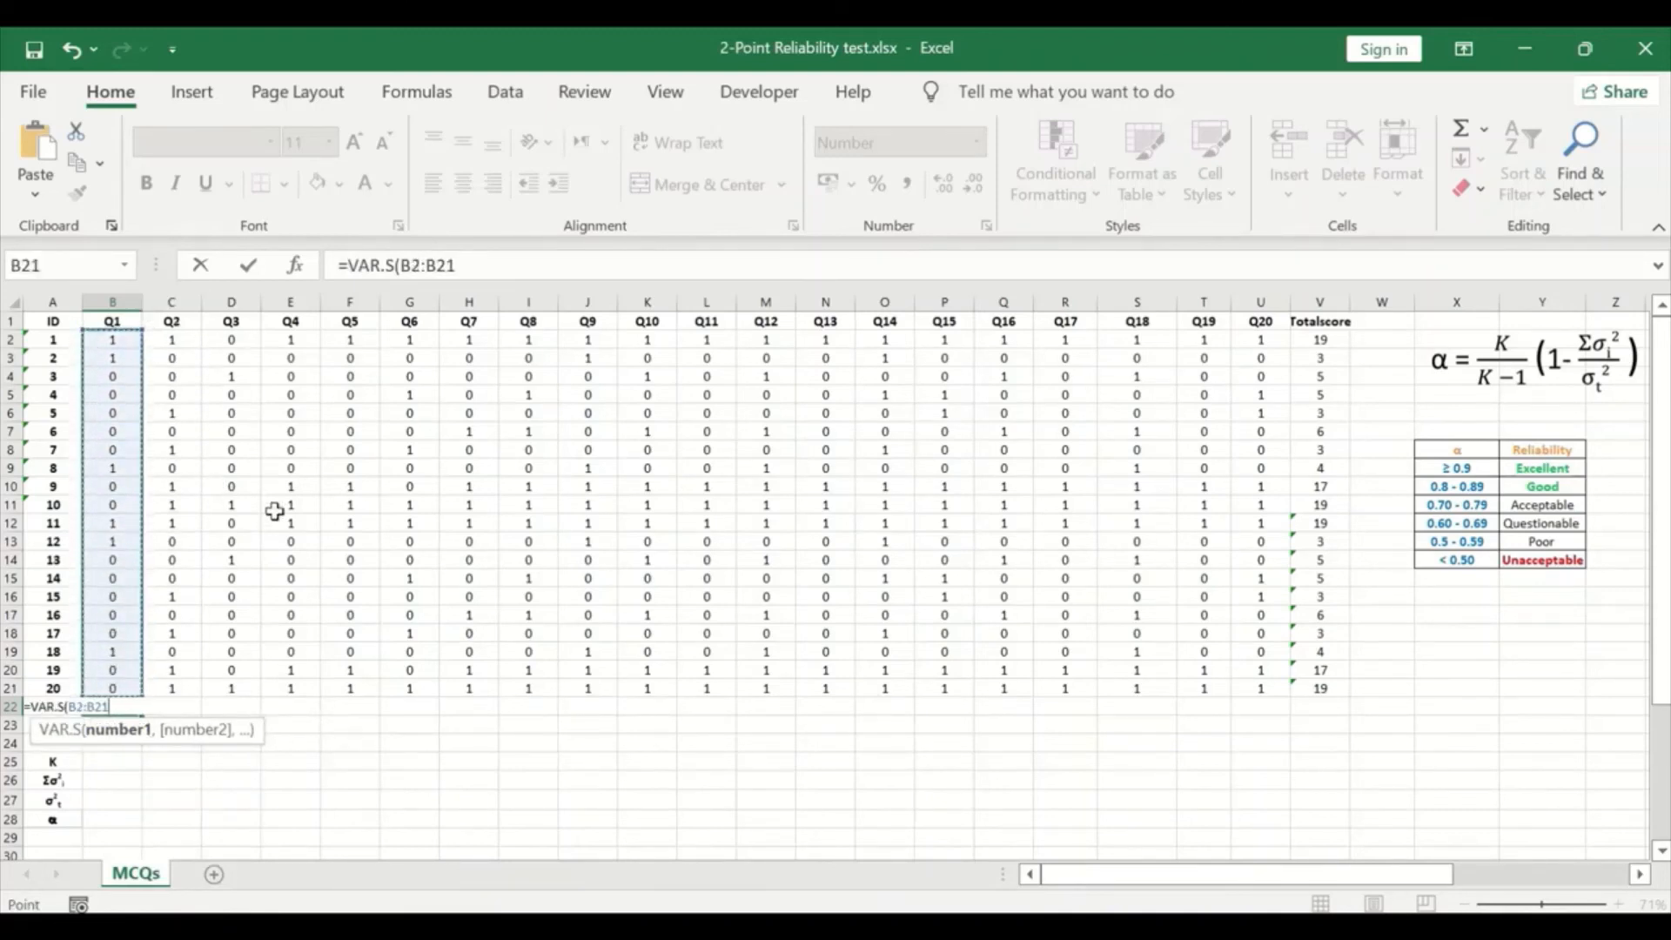
key("Return")
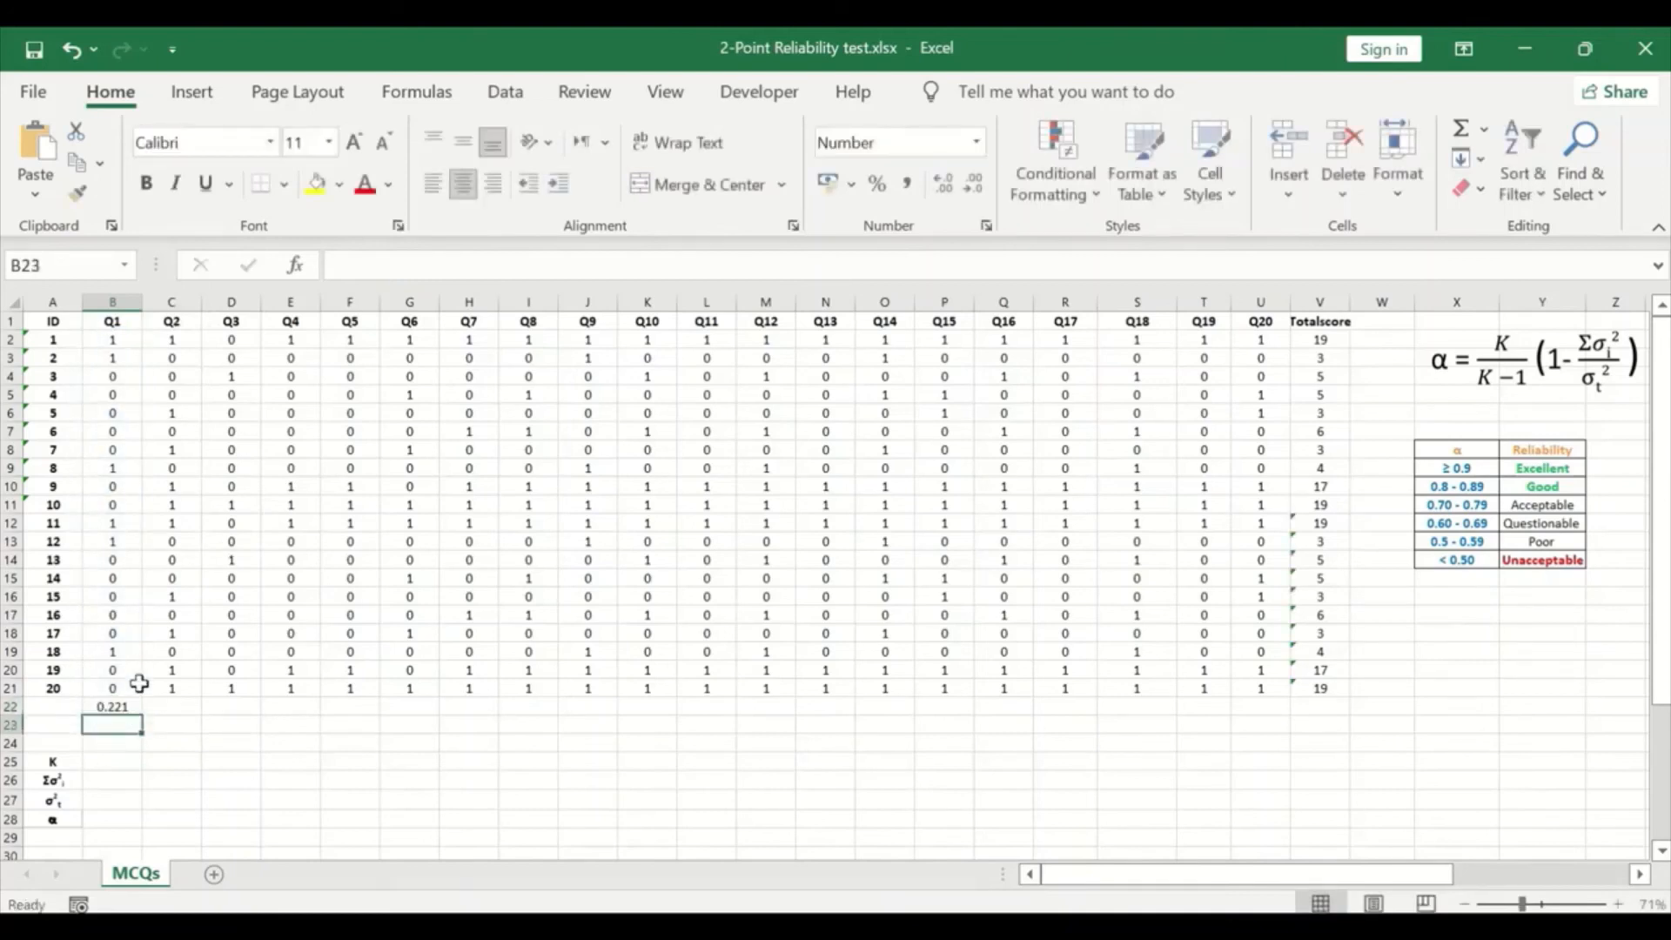
- Fill the variance formula from B22 across to V22, covering all items and the Totalscore column
left_click(117, 705)
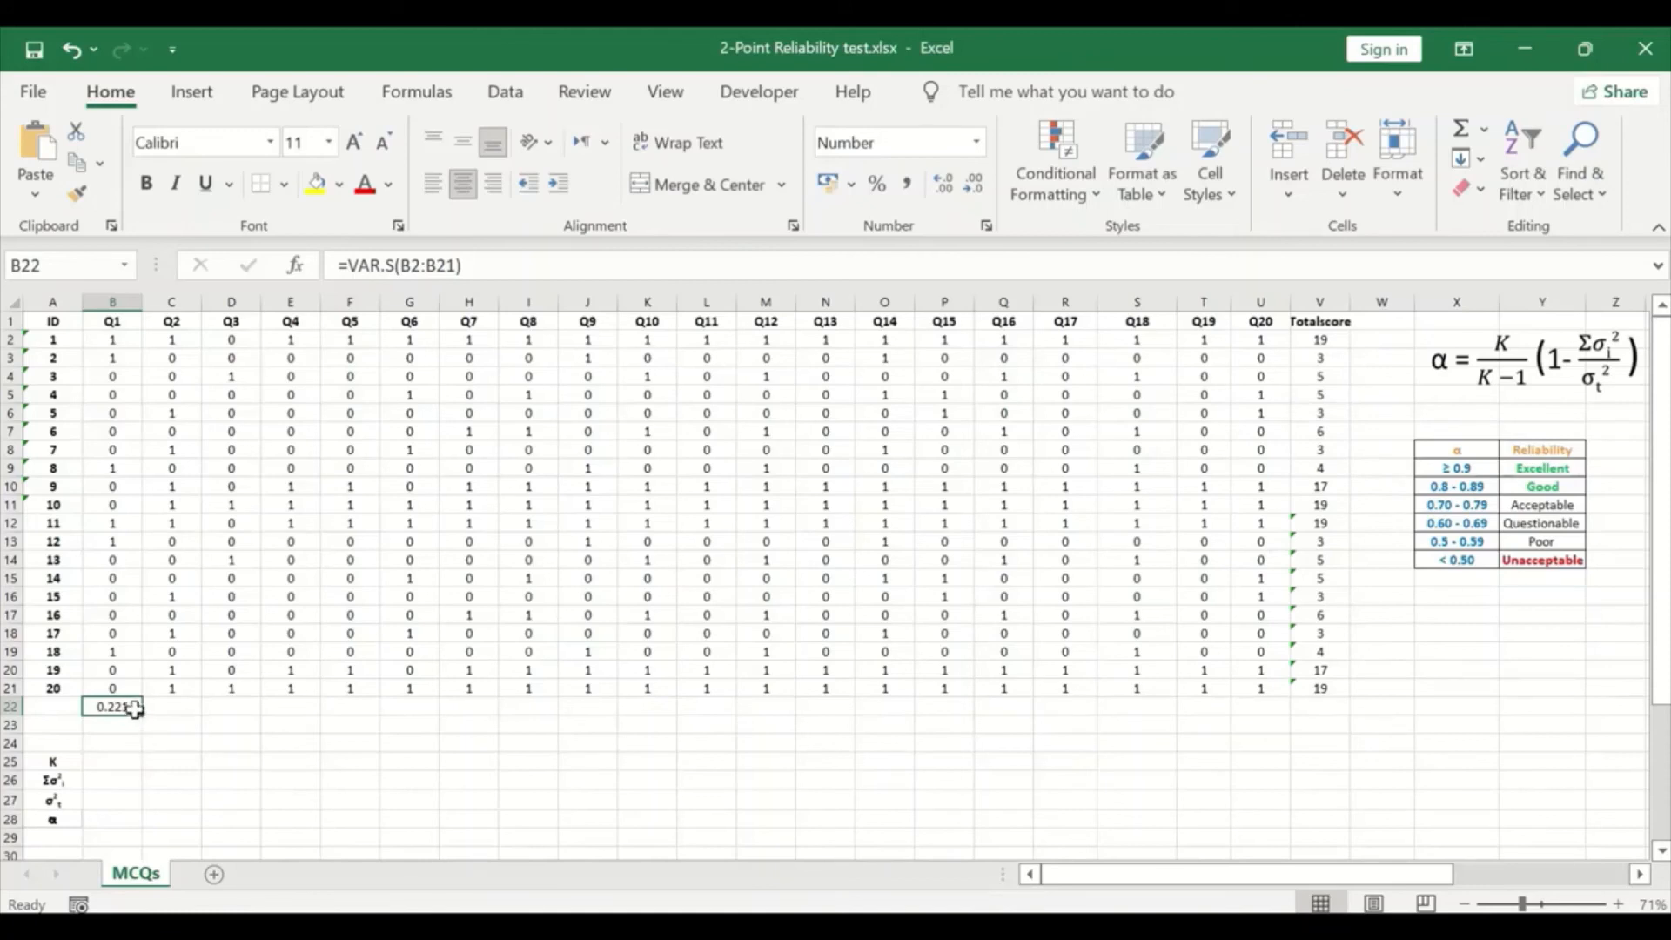
left_click_drag(141, 714, 1345, 745)
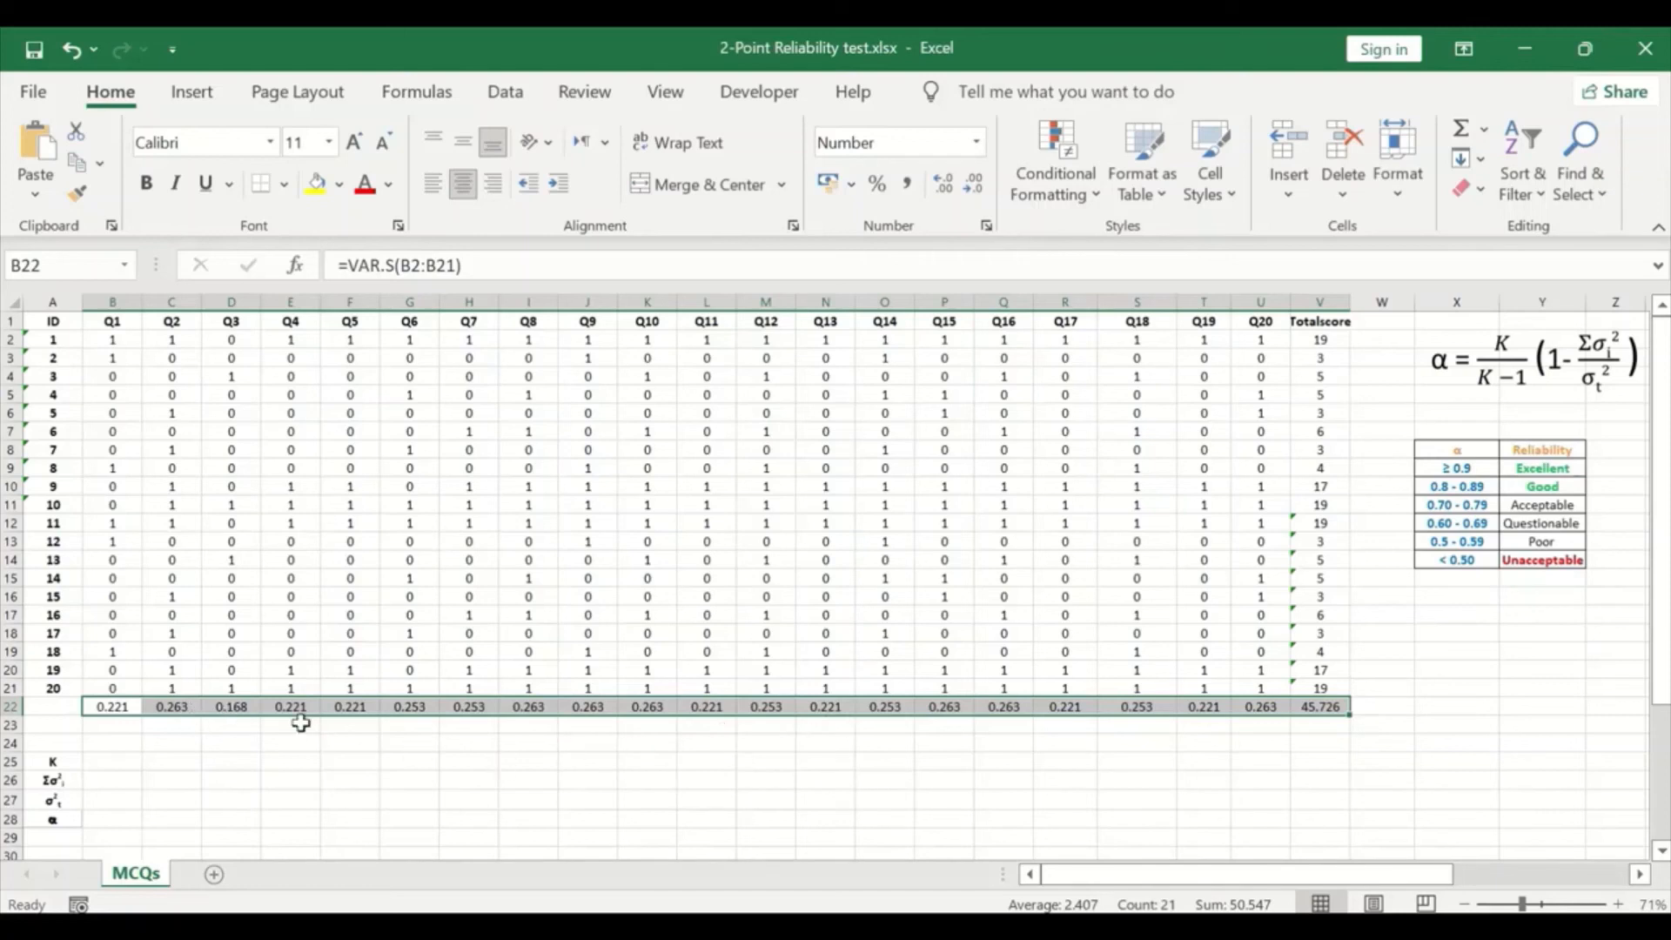
left_click(335, 726)
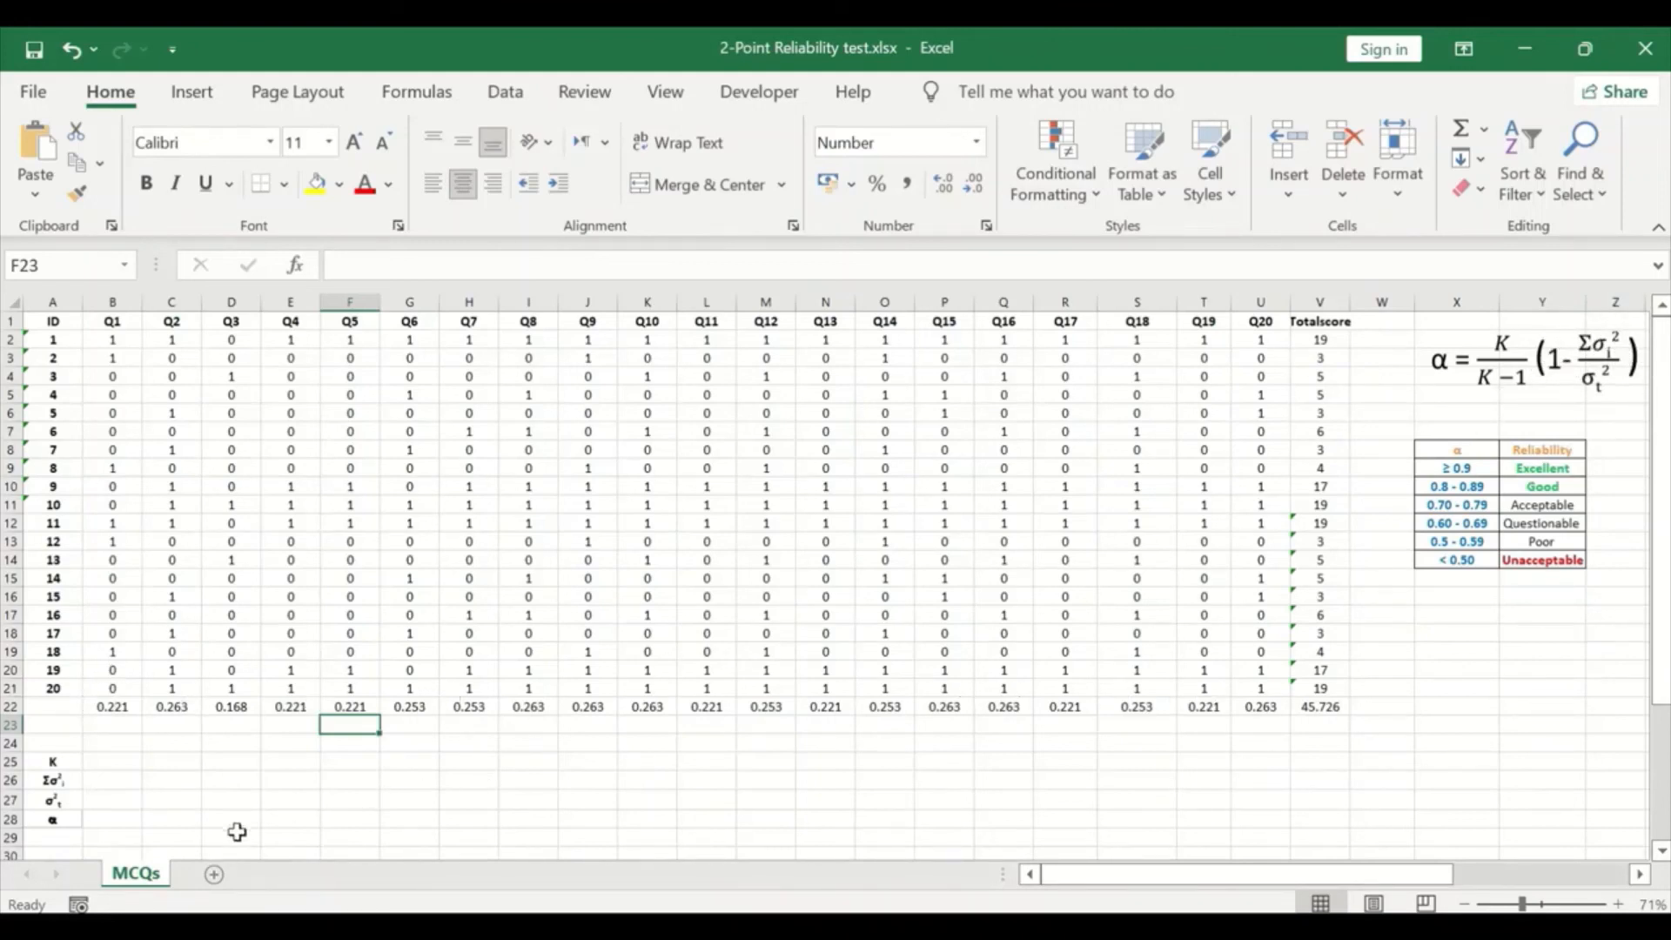
- Calculate the sum of the item variances in B26 beside the Σσ²i label with =SUM(B22:U22)
left_click(111, 779)
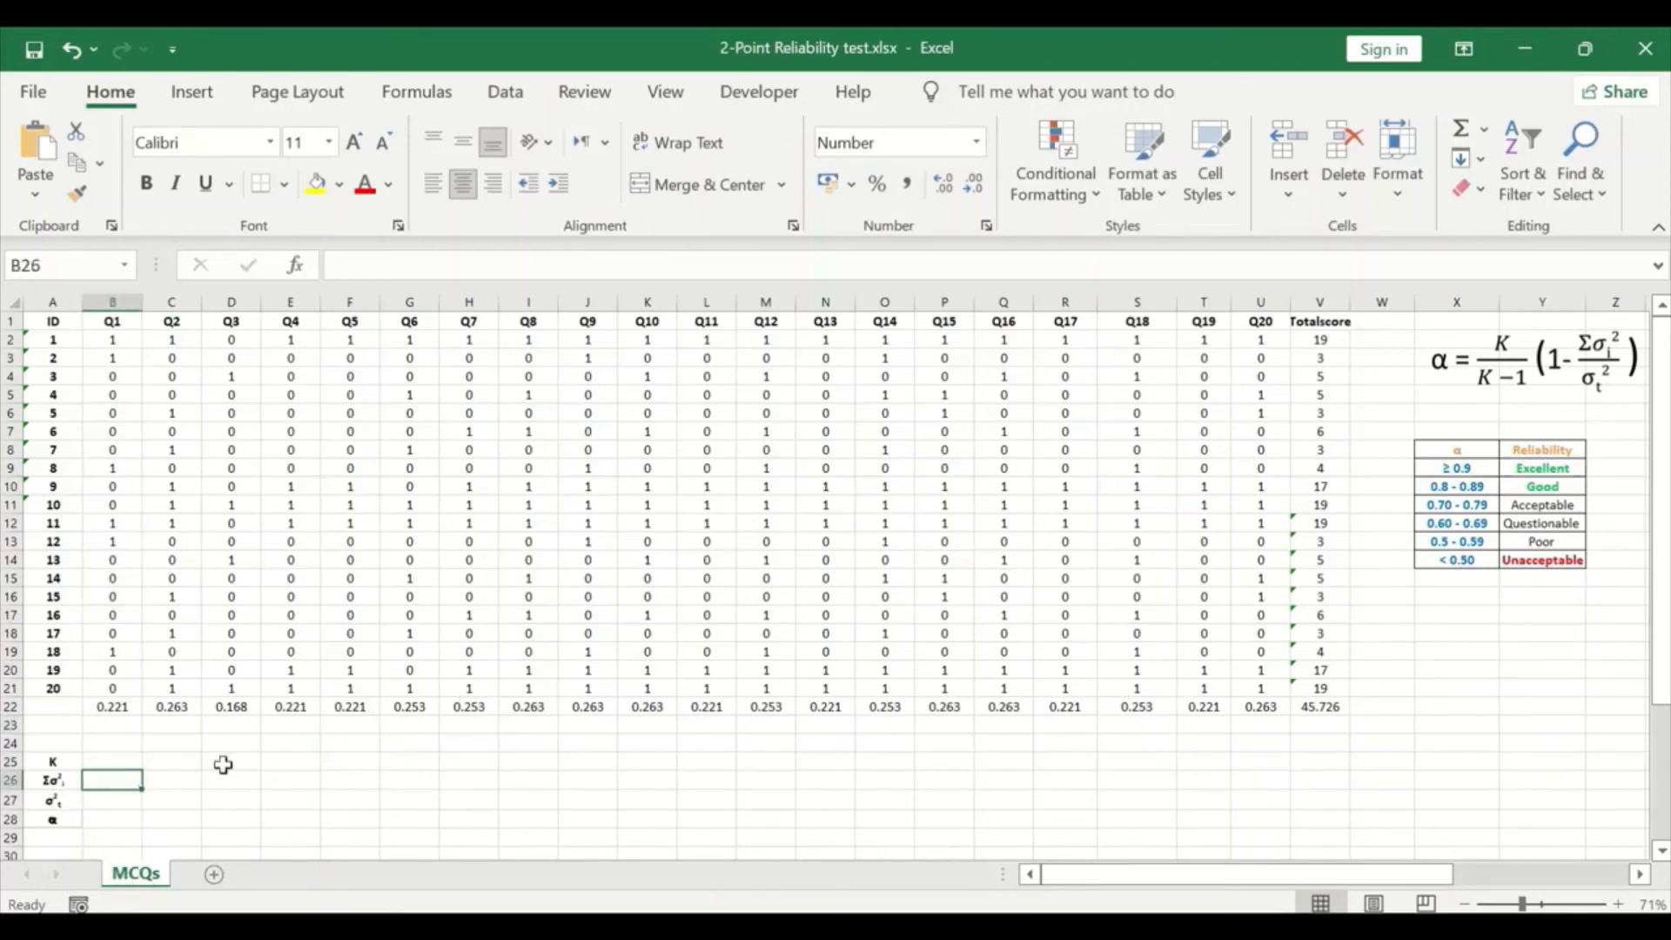
left_click(1482, 127)
left_click(1515, 163)
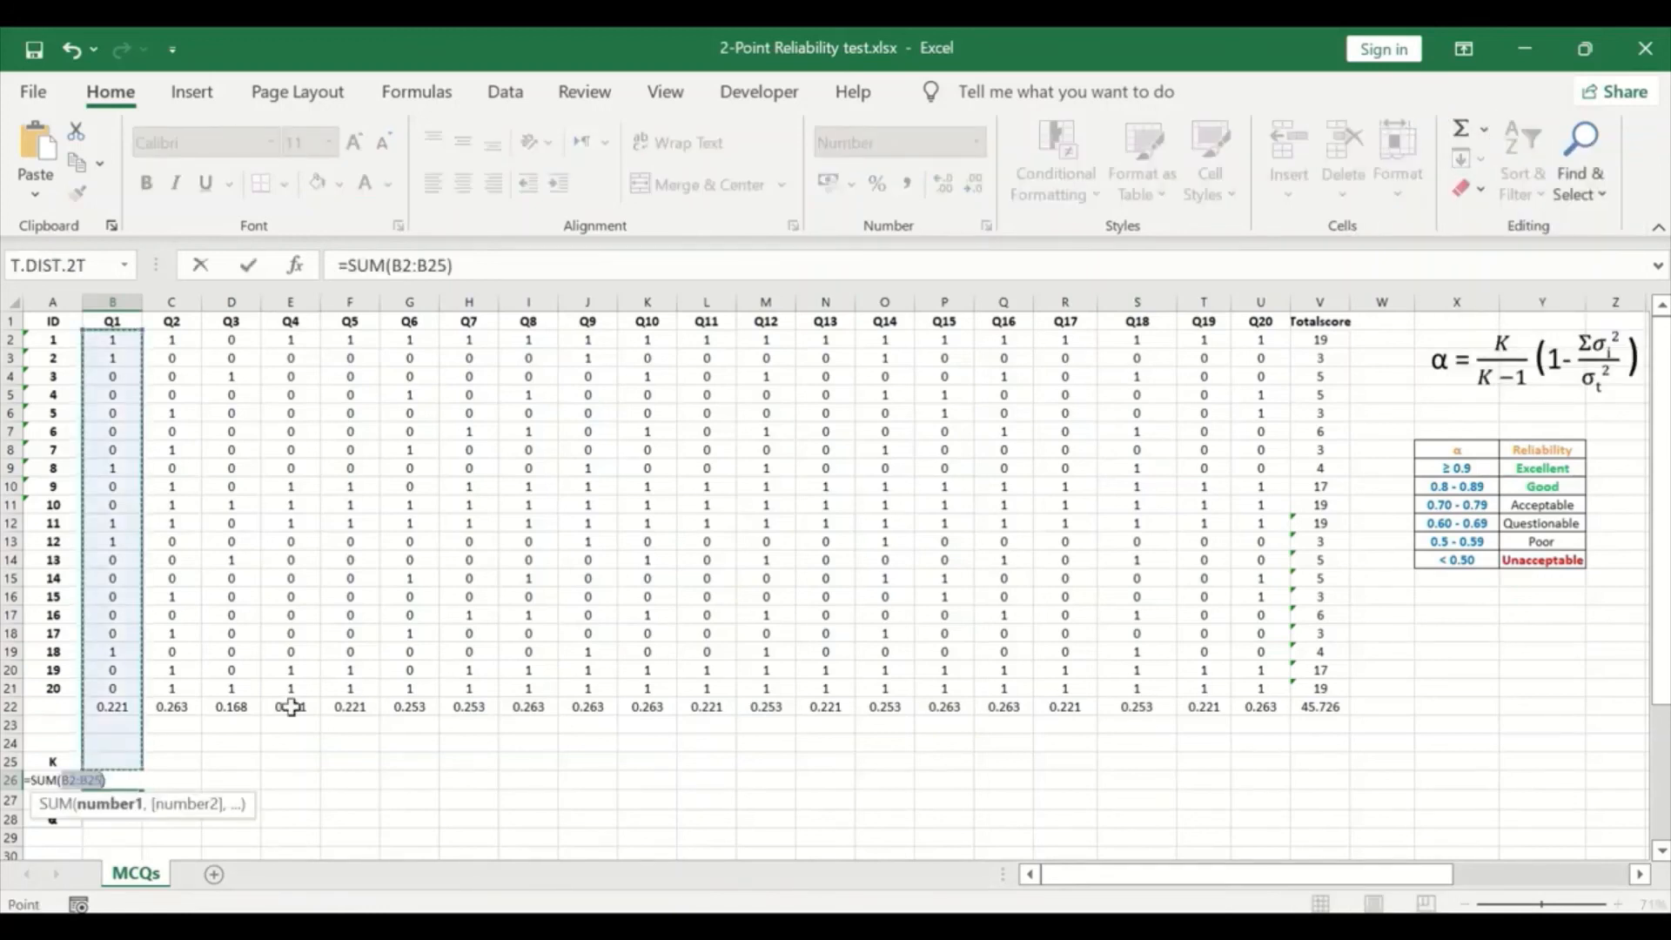
left_click_drag(112, 706, 1254, 706)
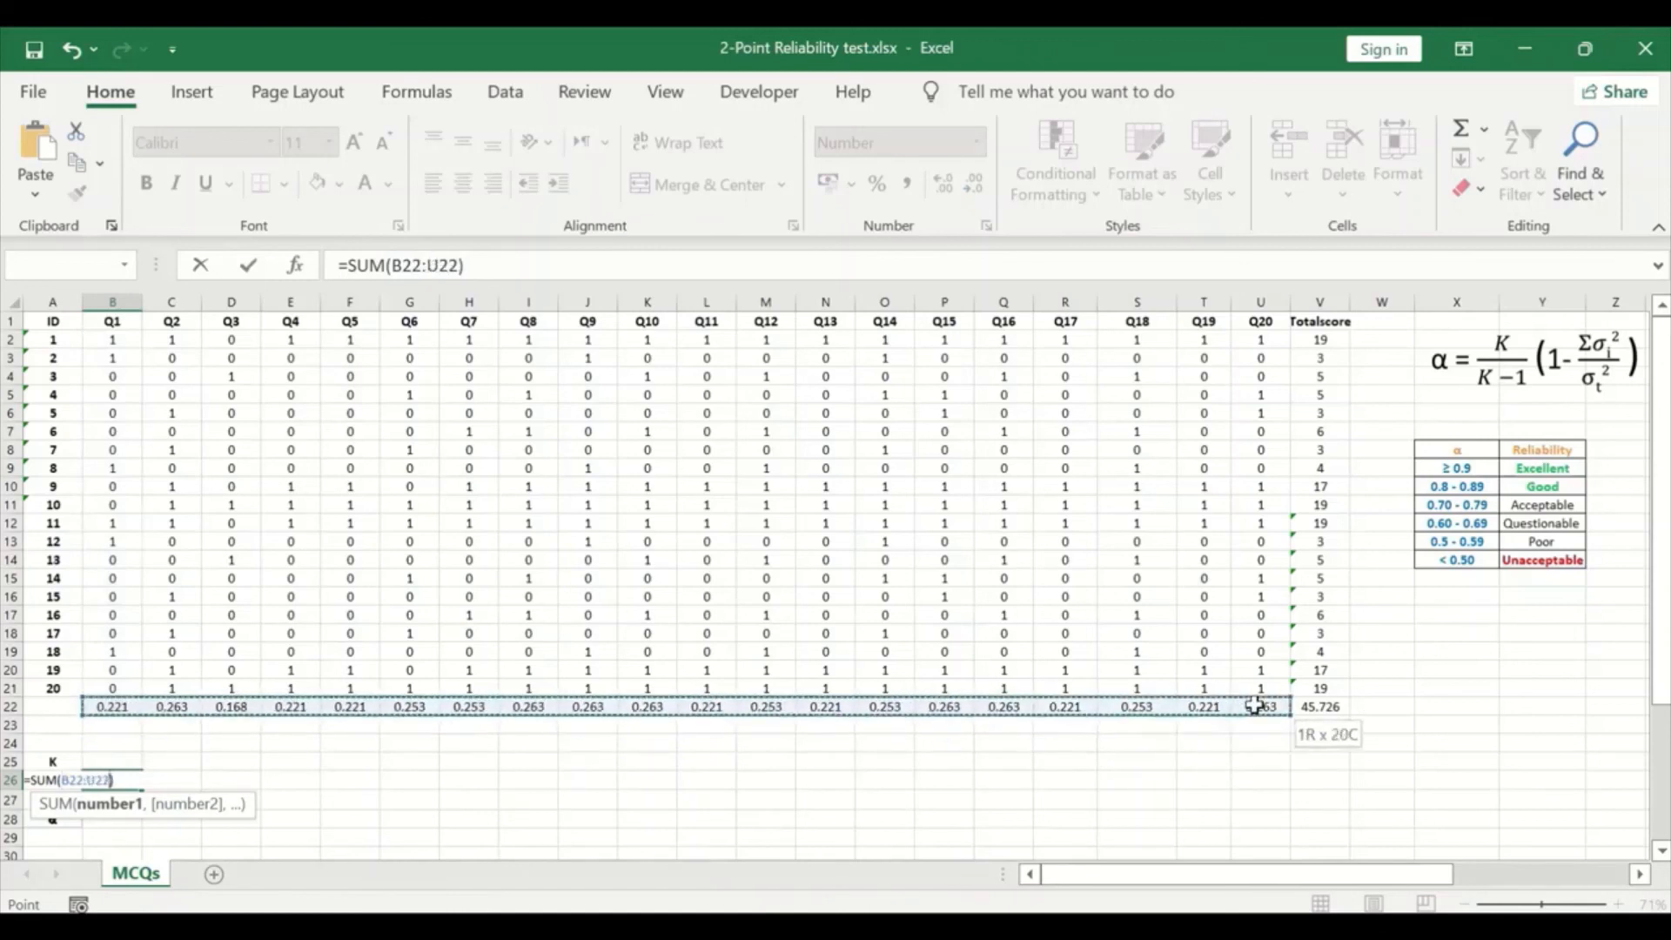
key("Return")
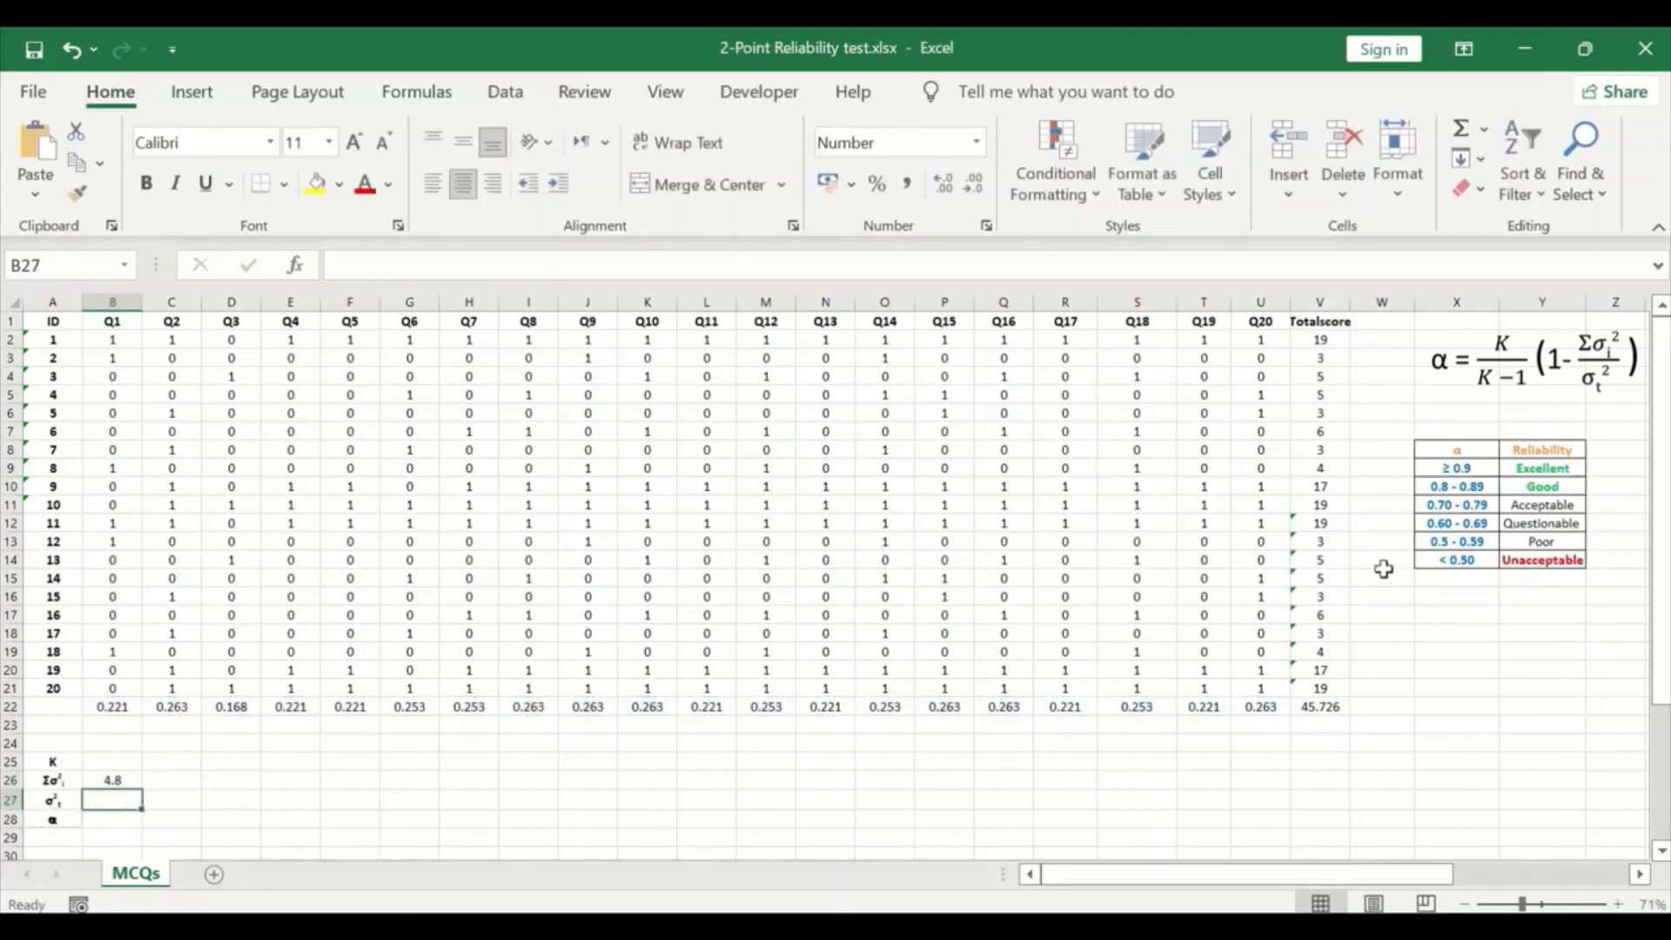
- Copy the Totalscore variance from V22 and paste it as a link into B27 beside the σ²t label
left_click(1324, 707)
right_click(1324, 707)
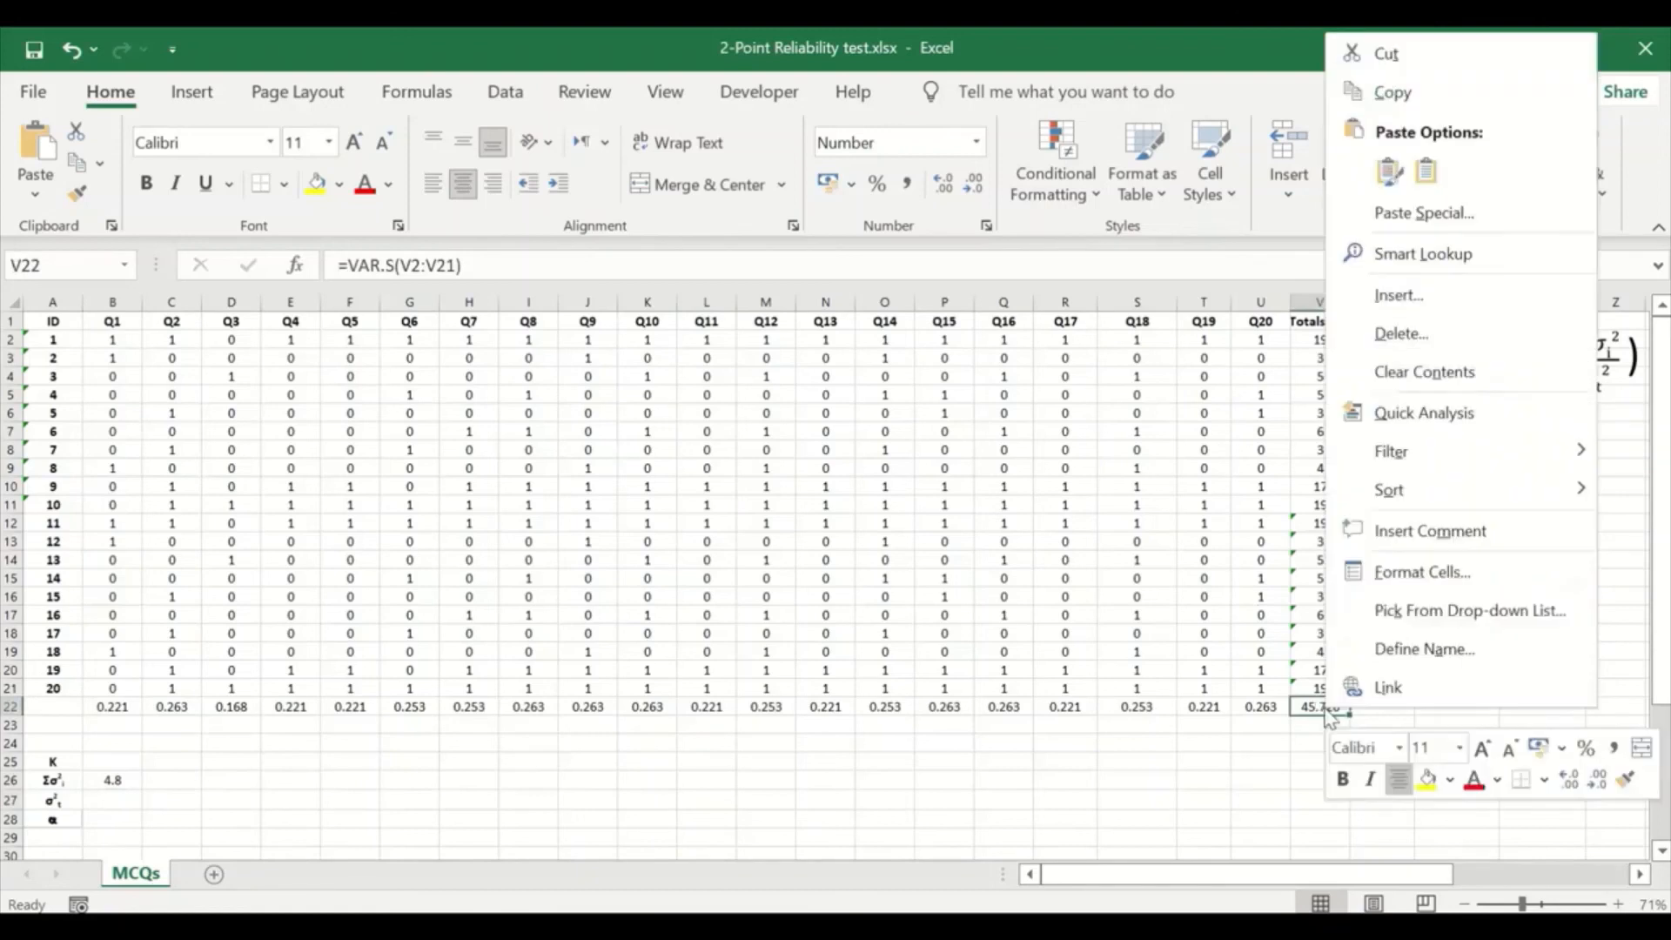
left_click(1395, 93)
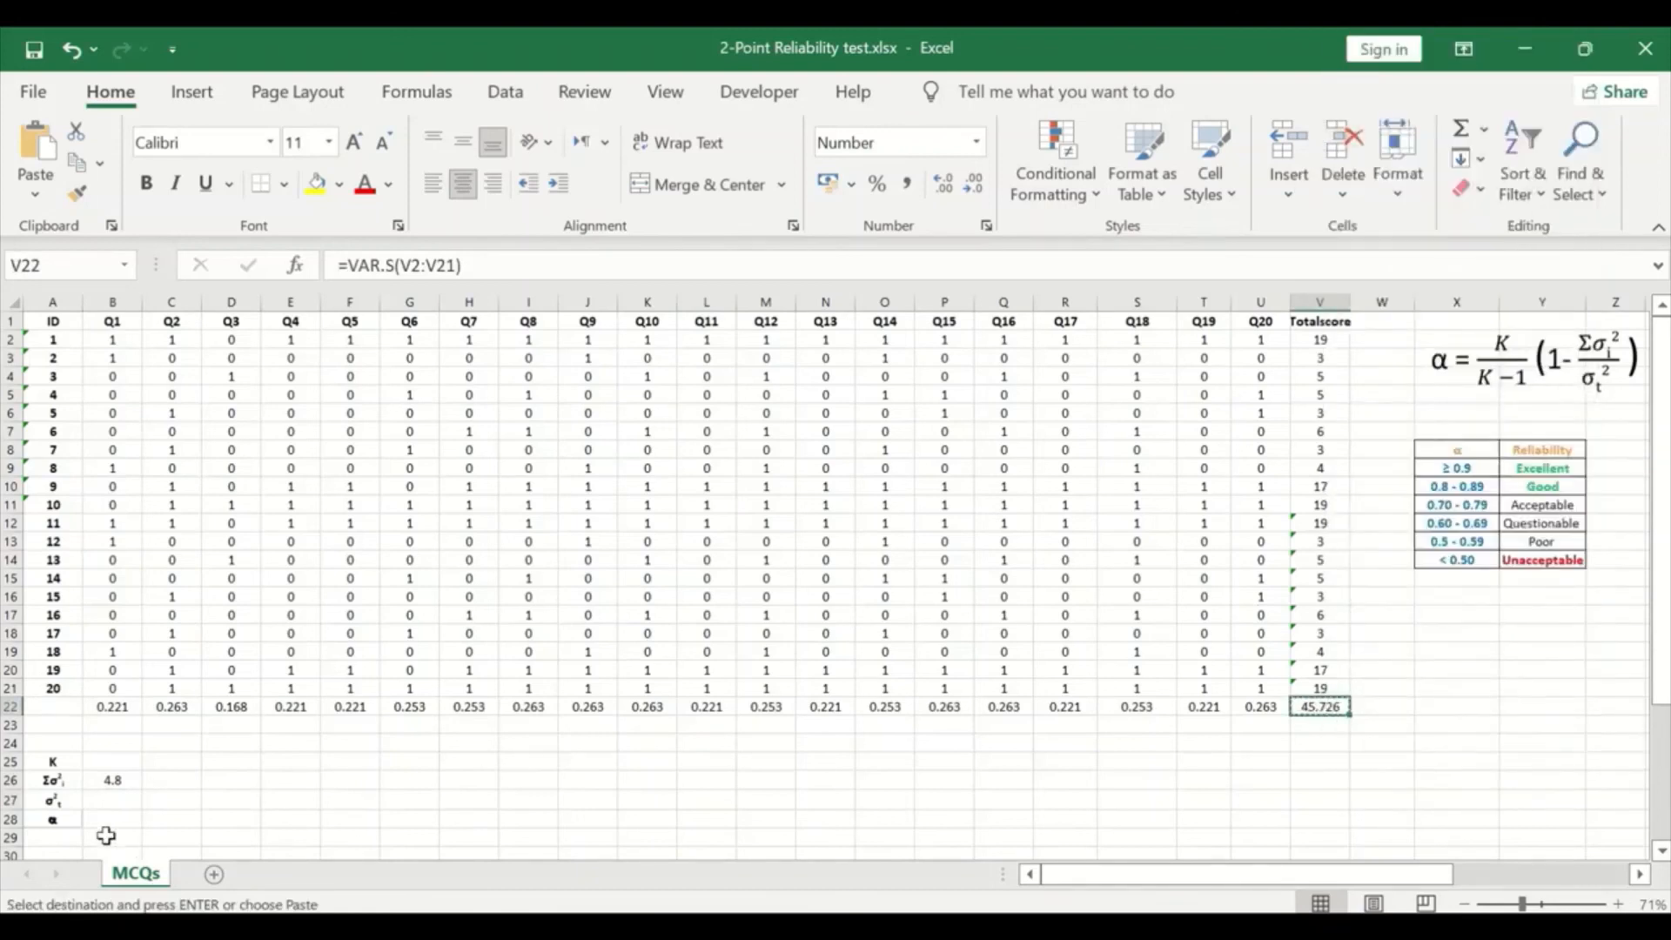
left_click(110, 799)
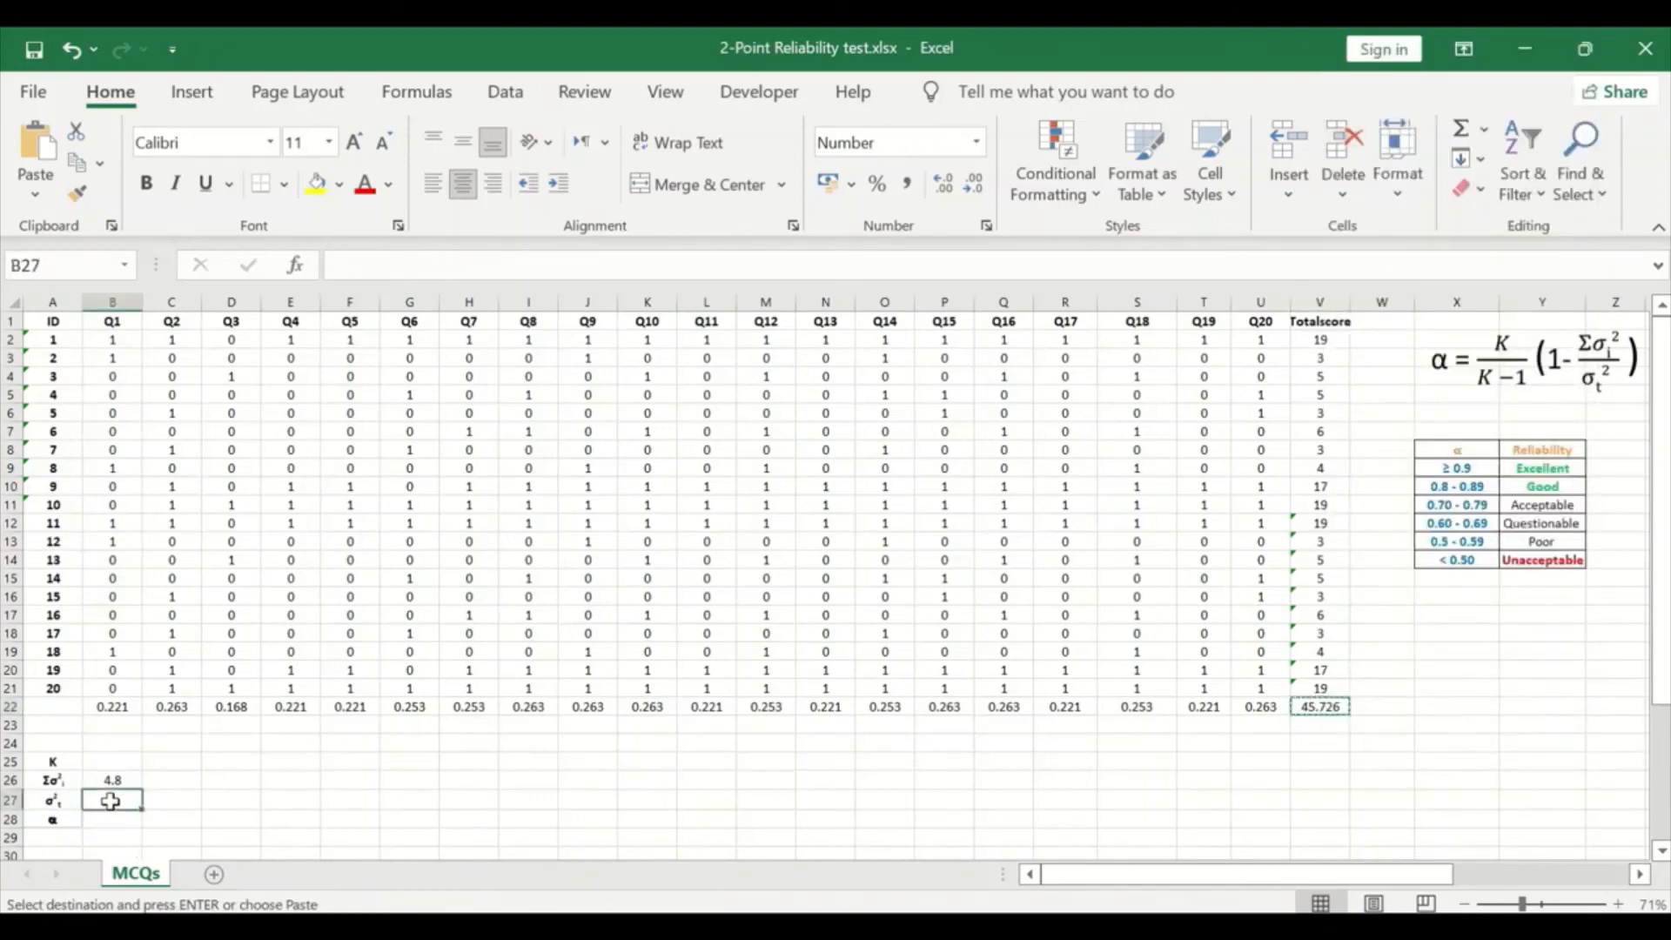
right_click(113, 798)
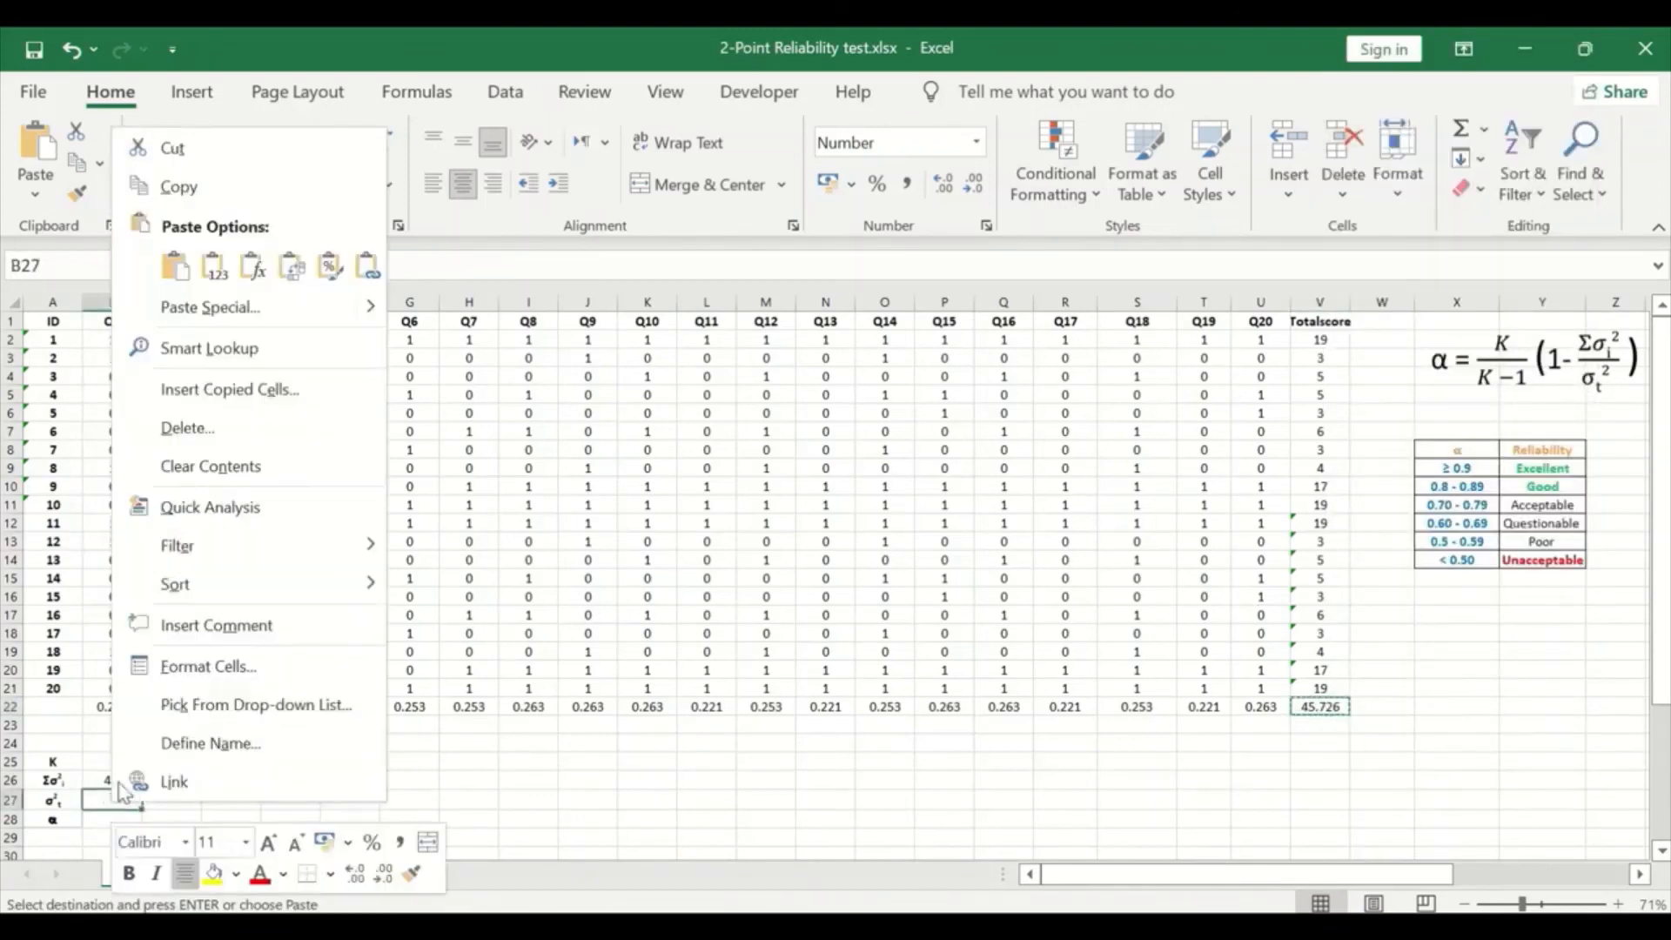
left_click(369, 267)
left_click(374, 268)
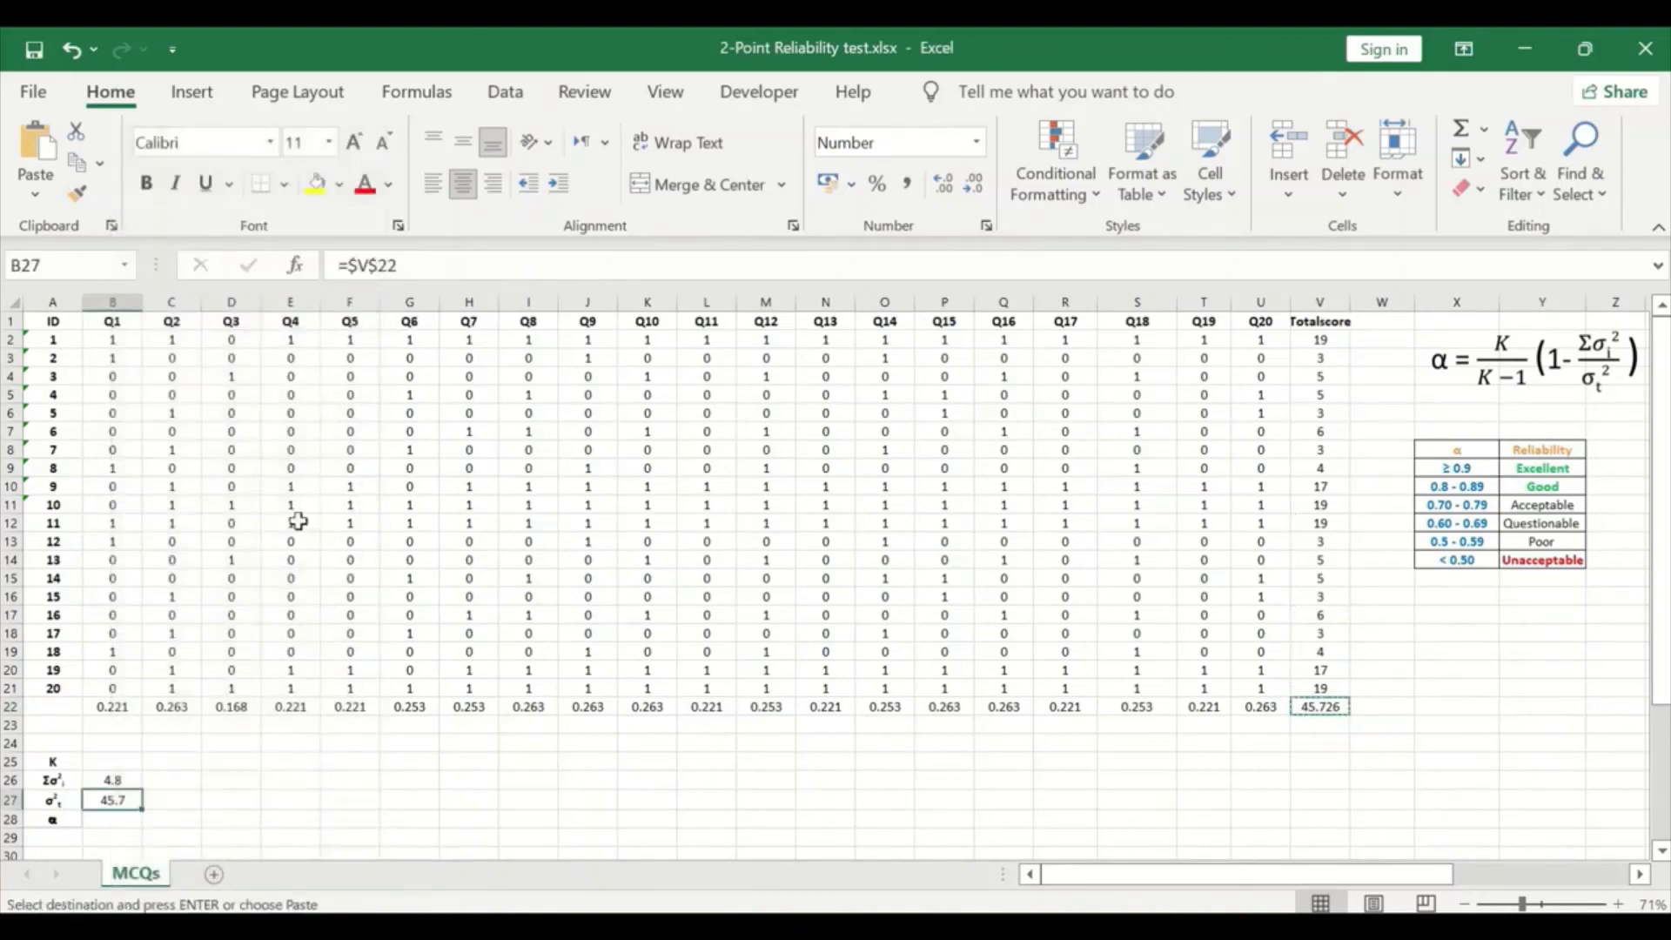
- Enter 20 as the number of items in B25 beside the K label
left_click(106, 819)
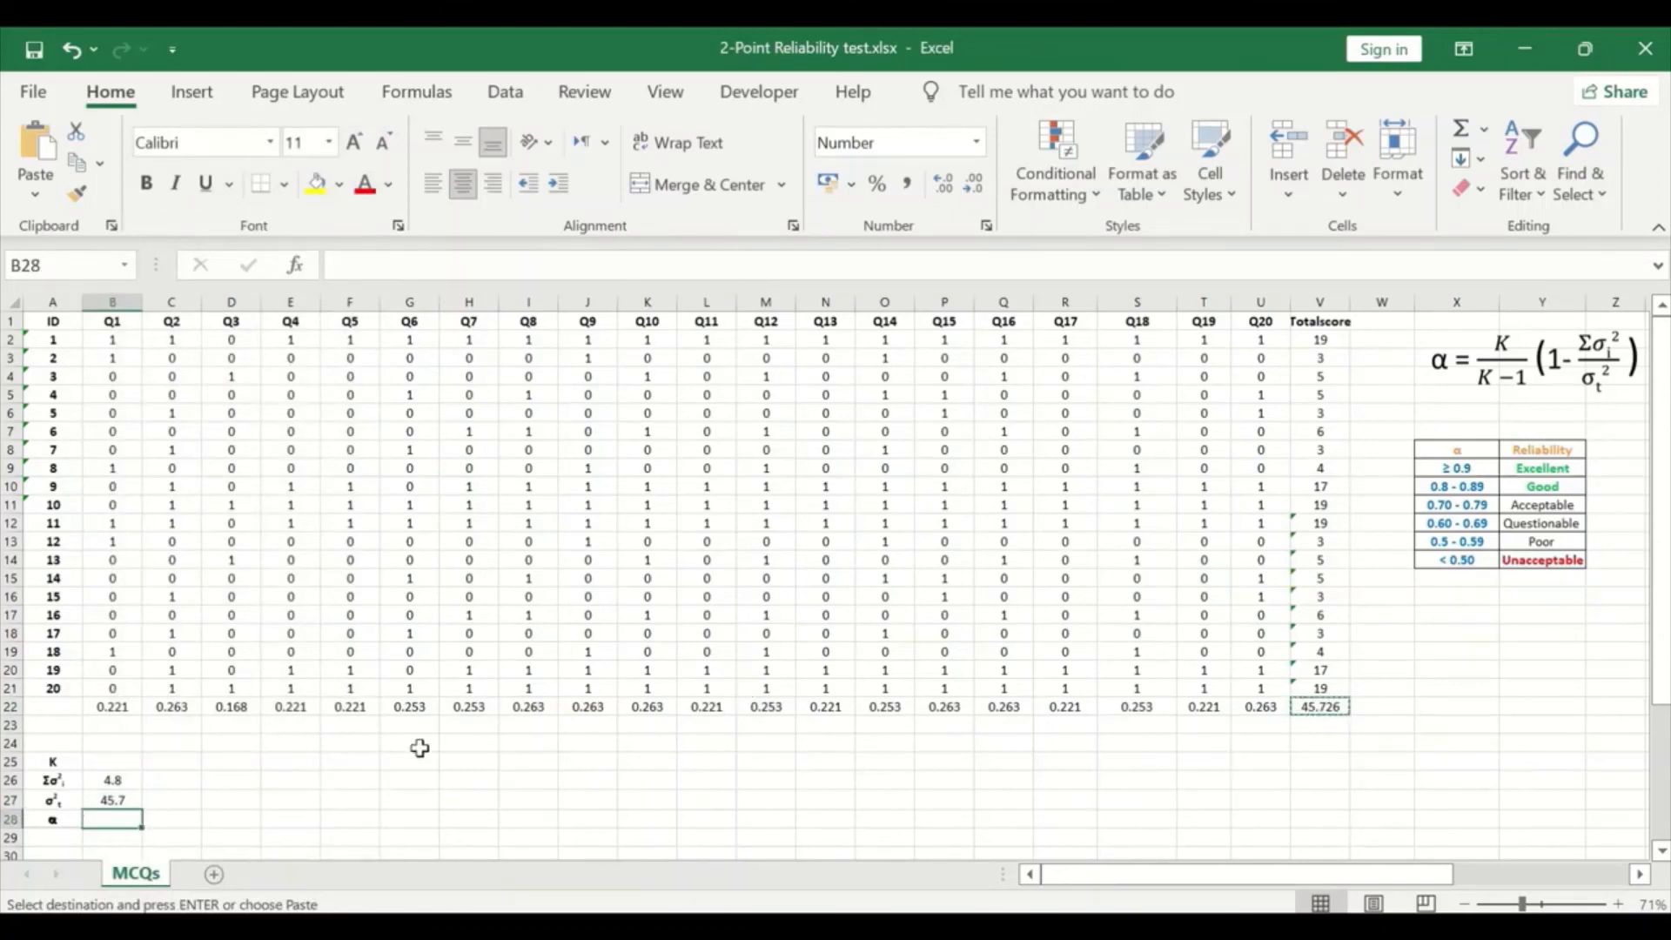
left_click(117, 763)
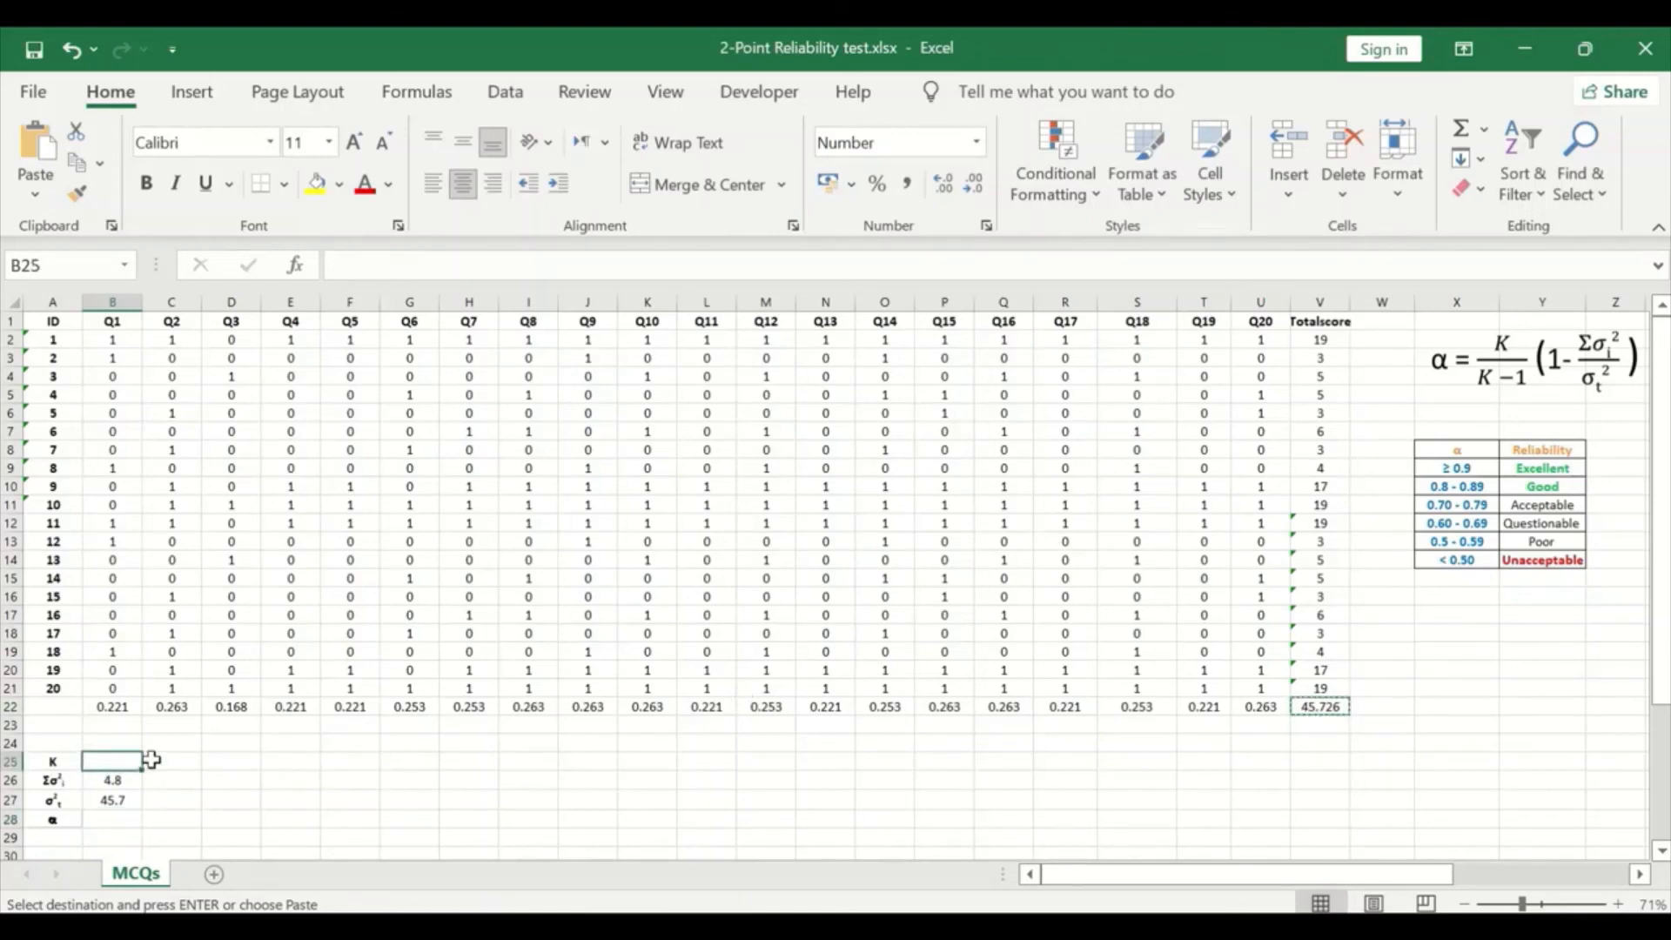
type("20")
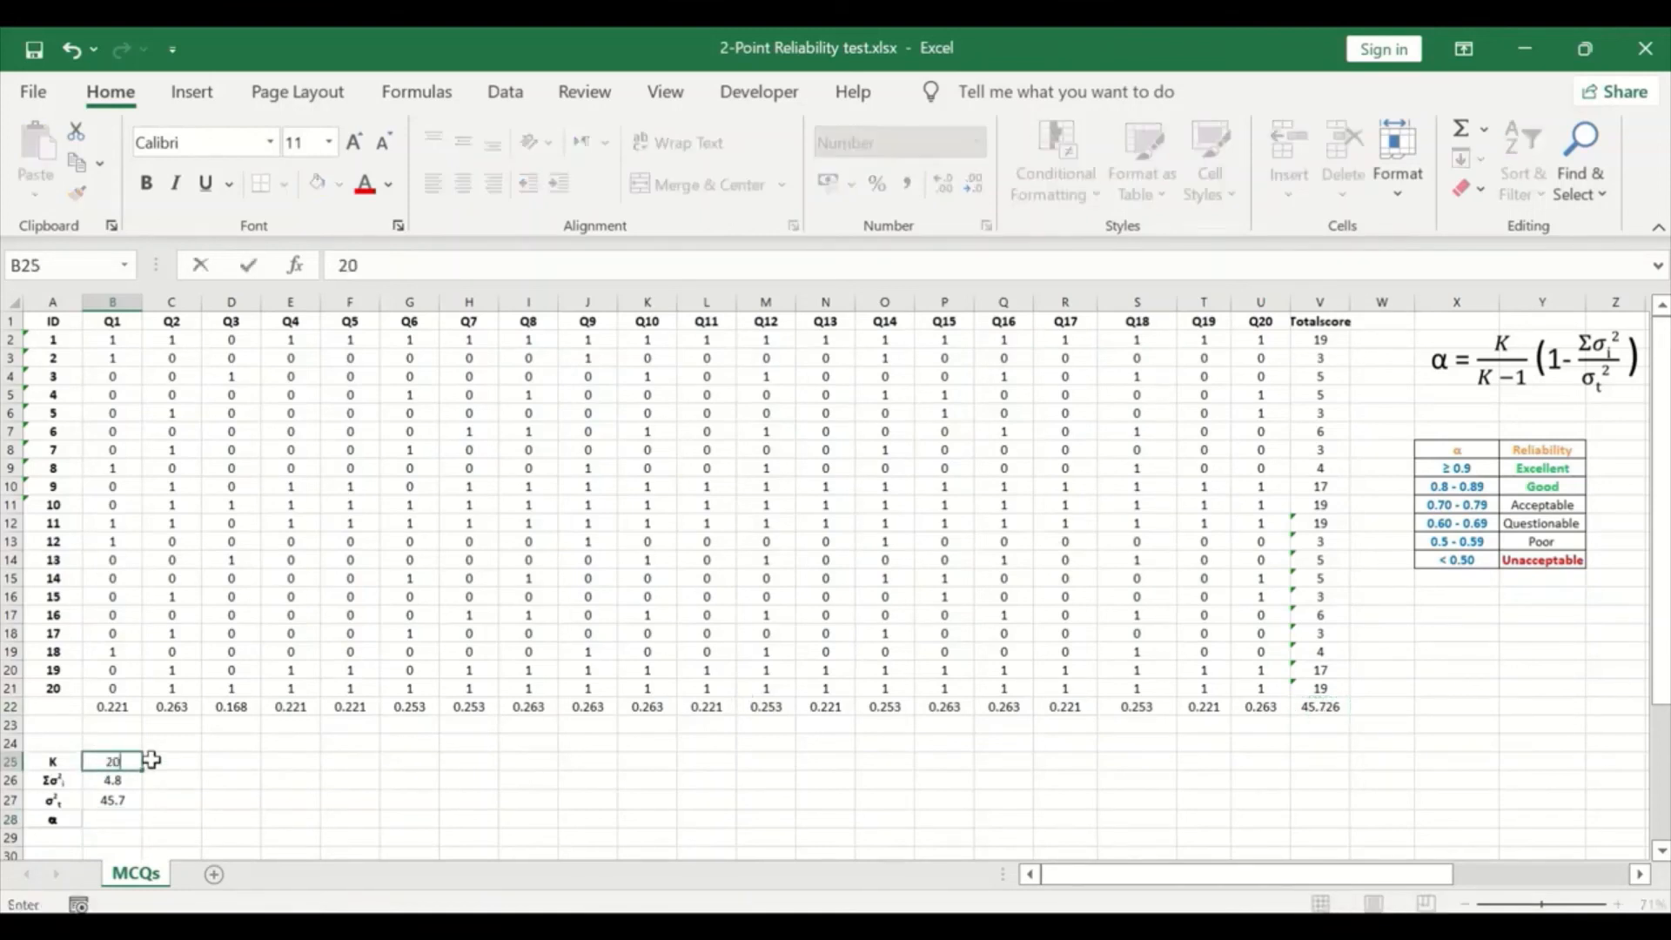
- Calculate Cronbach's alpha in B28 beside the α label with the formula =(20/19)*(1-B26/B27)
left_click(124, 821)
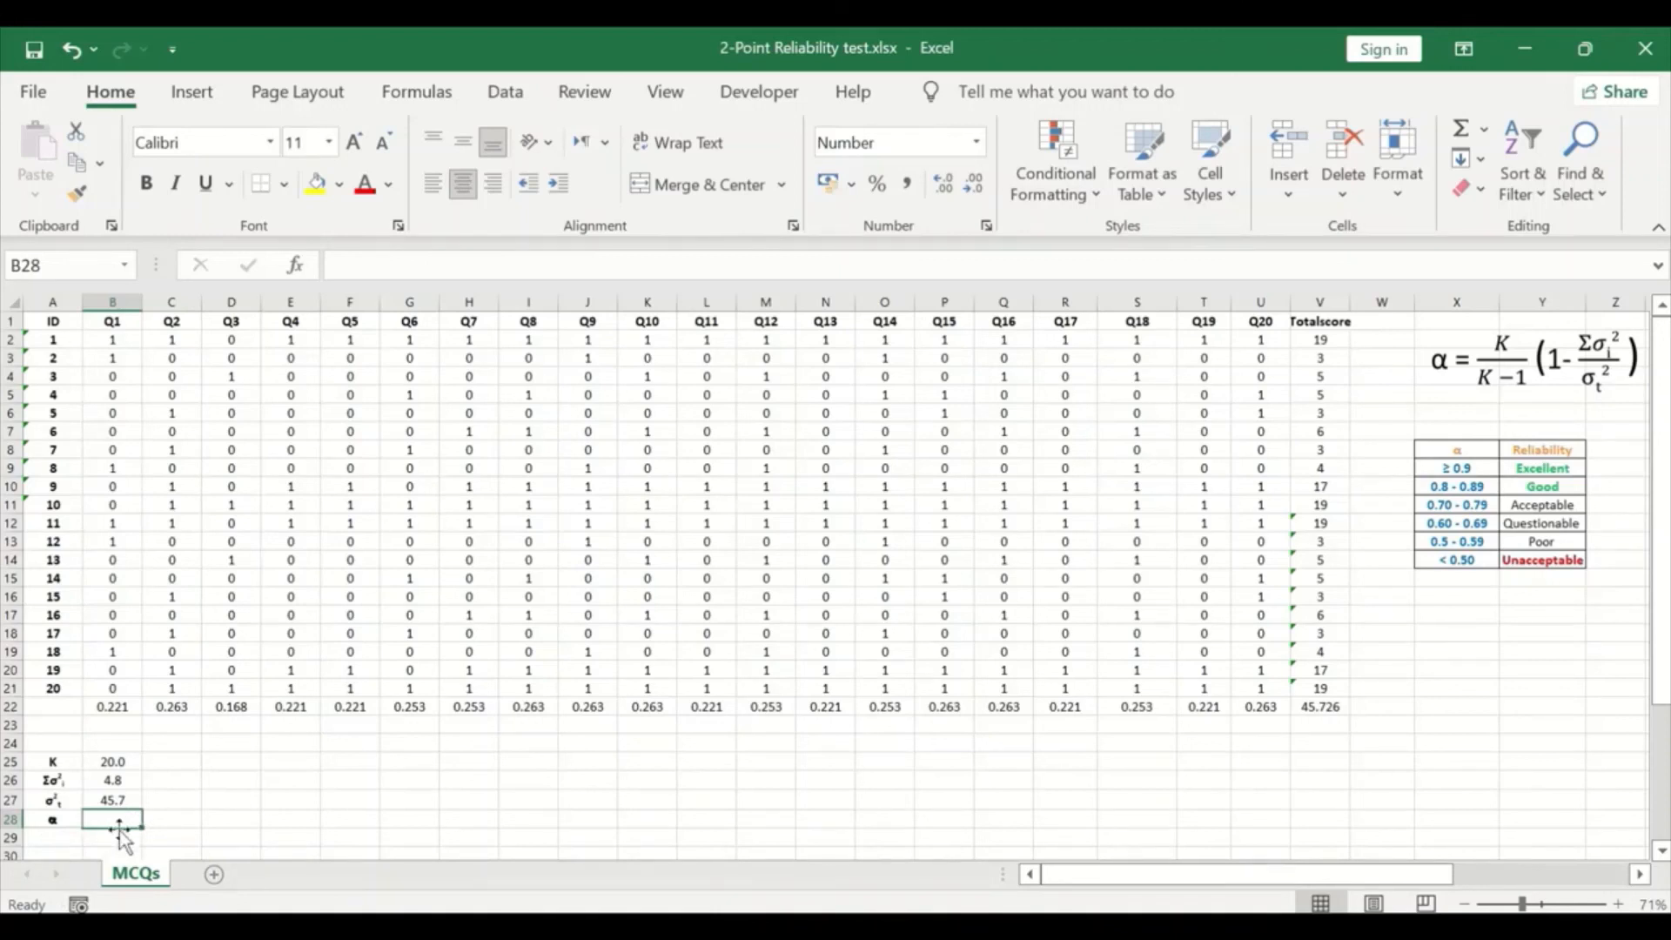
type("=")
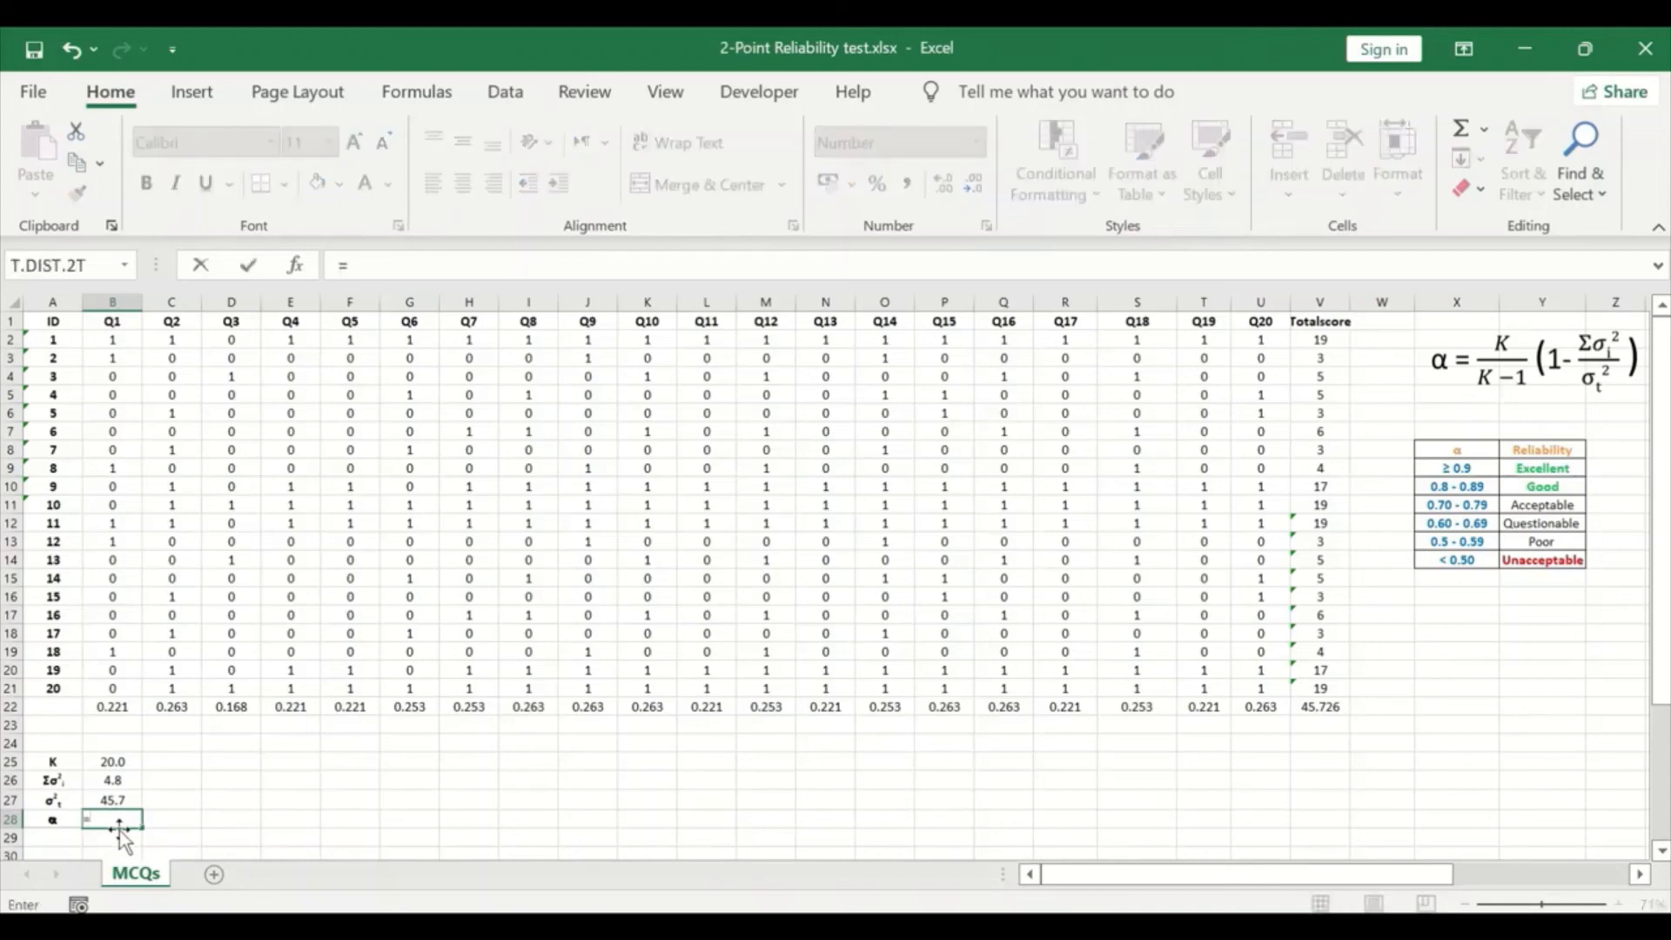
type("(")
type("*")
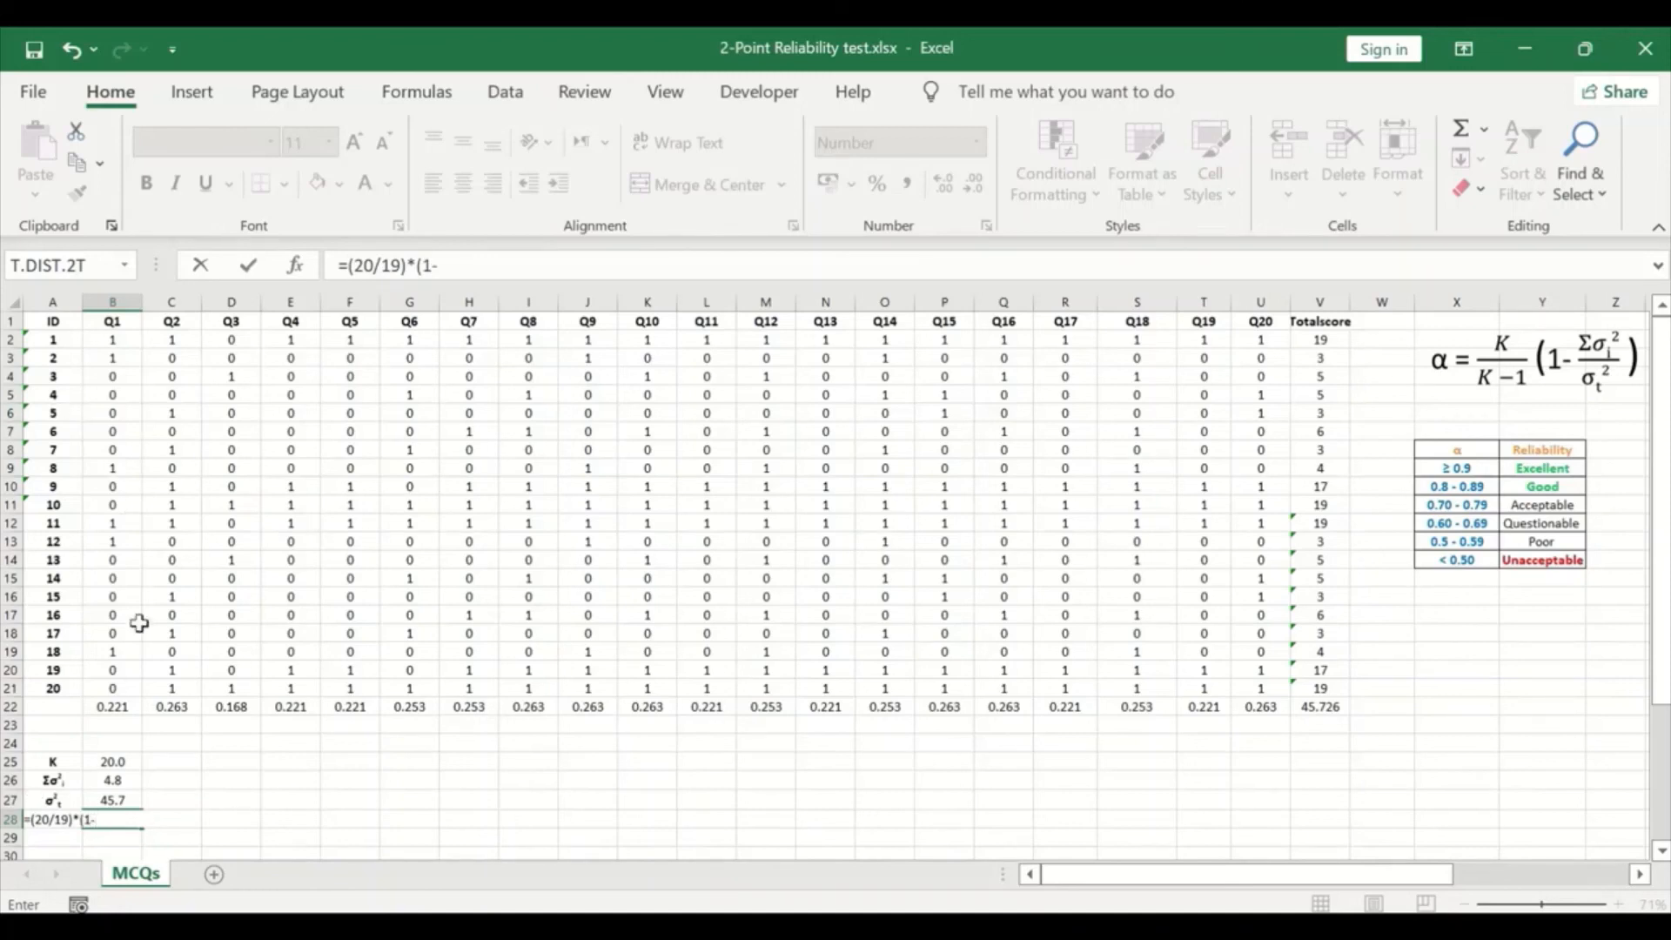
left_click(120, 782)
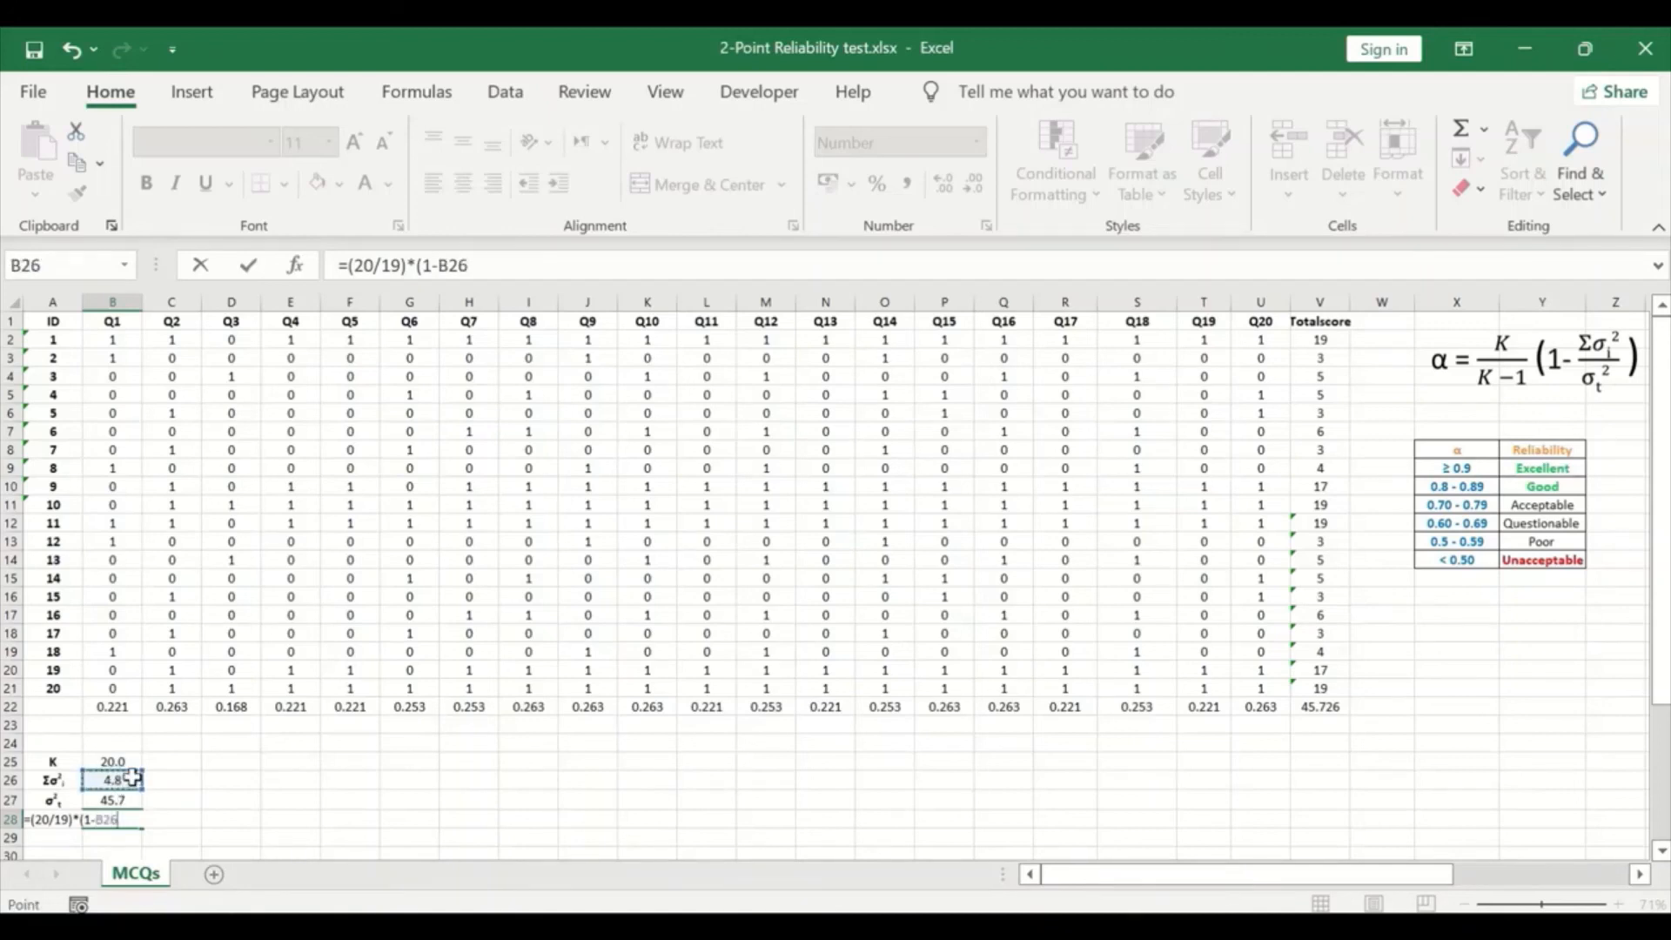
left_click(502, 271)
type("/")
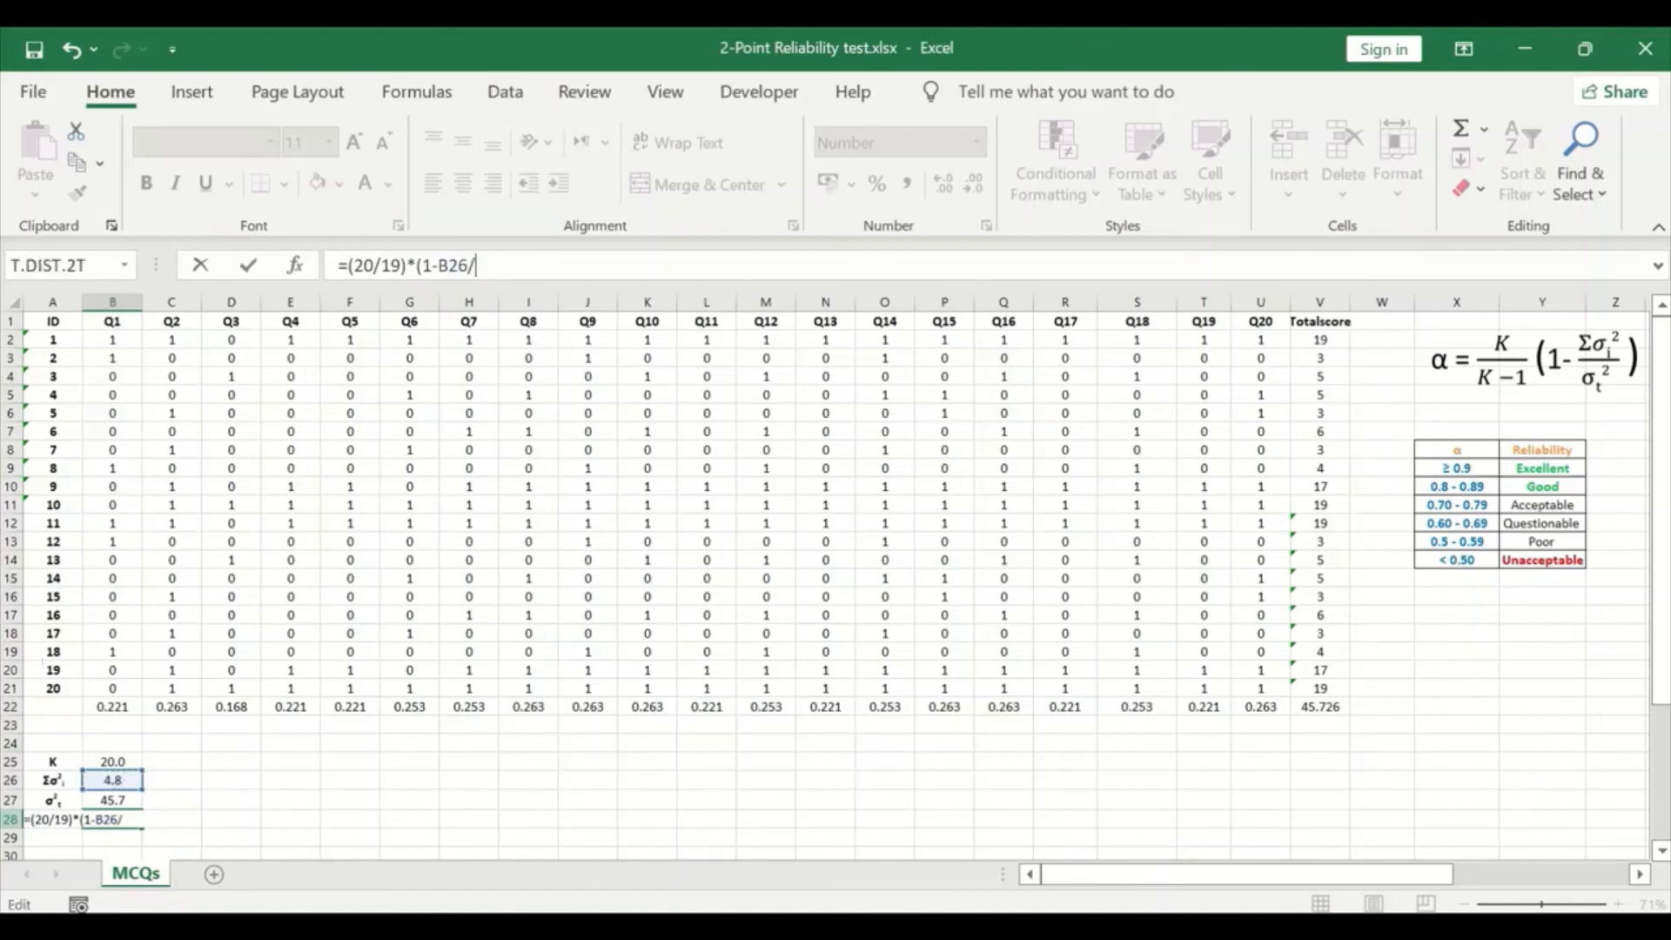
left_click(112, 799)
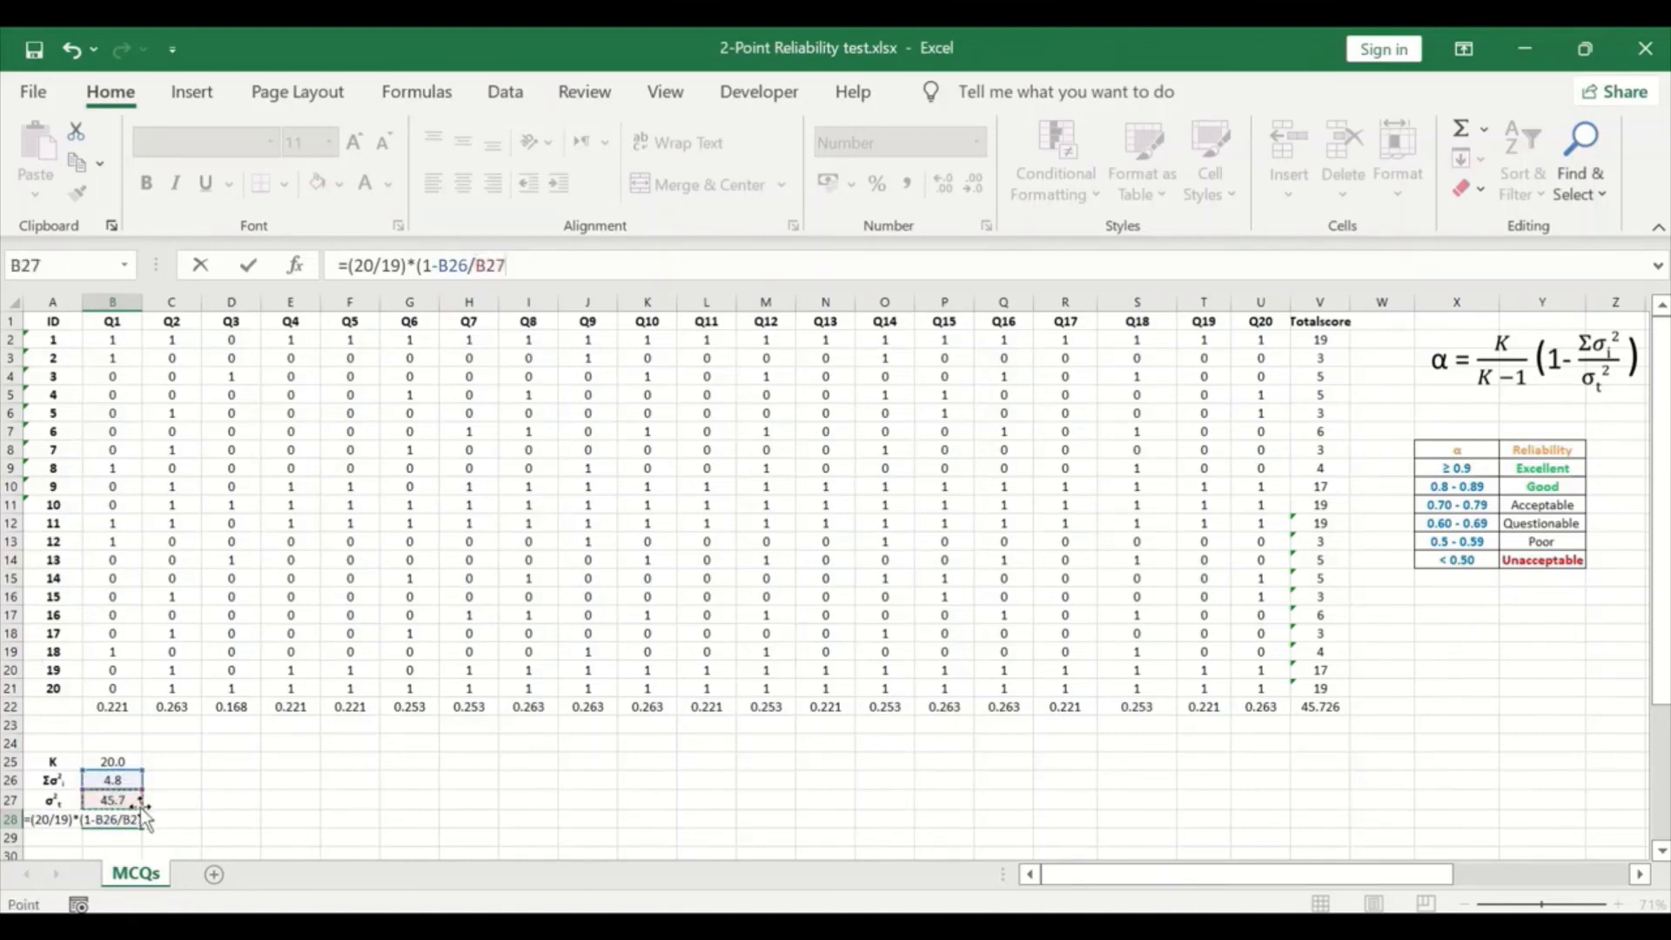
left_click(579, 268)
key("Return")
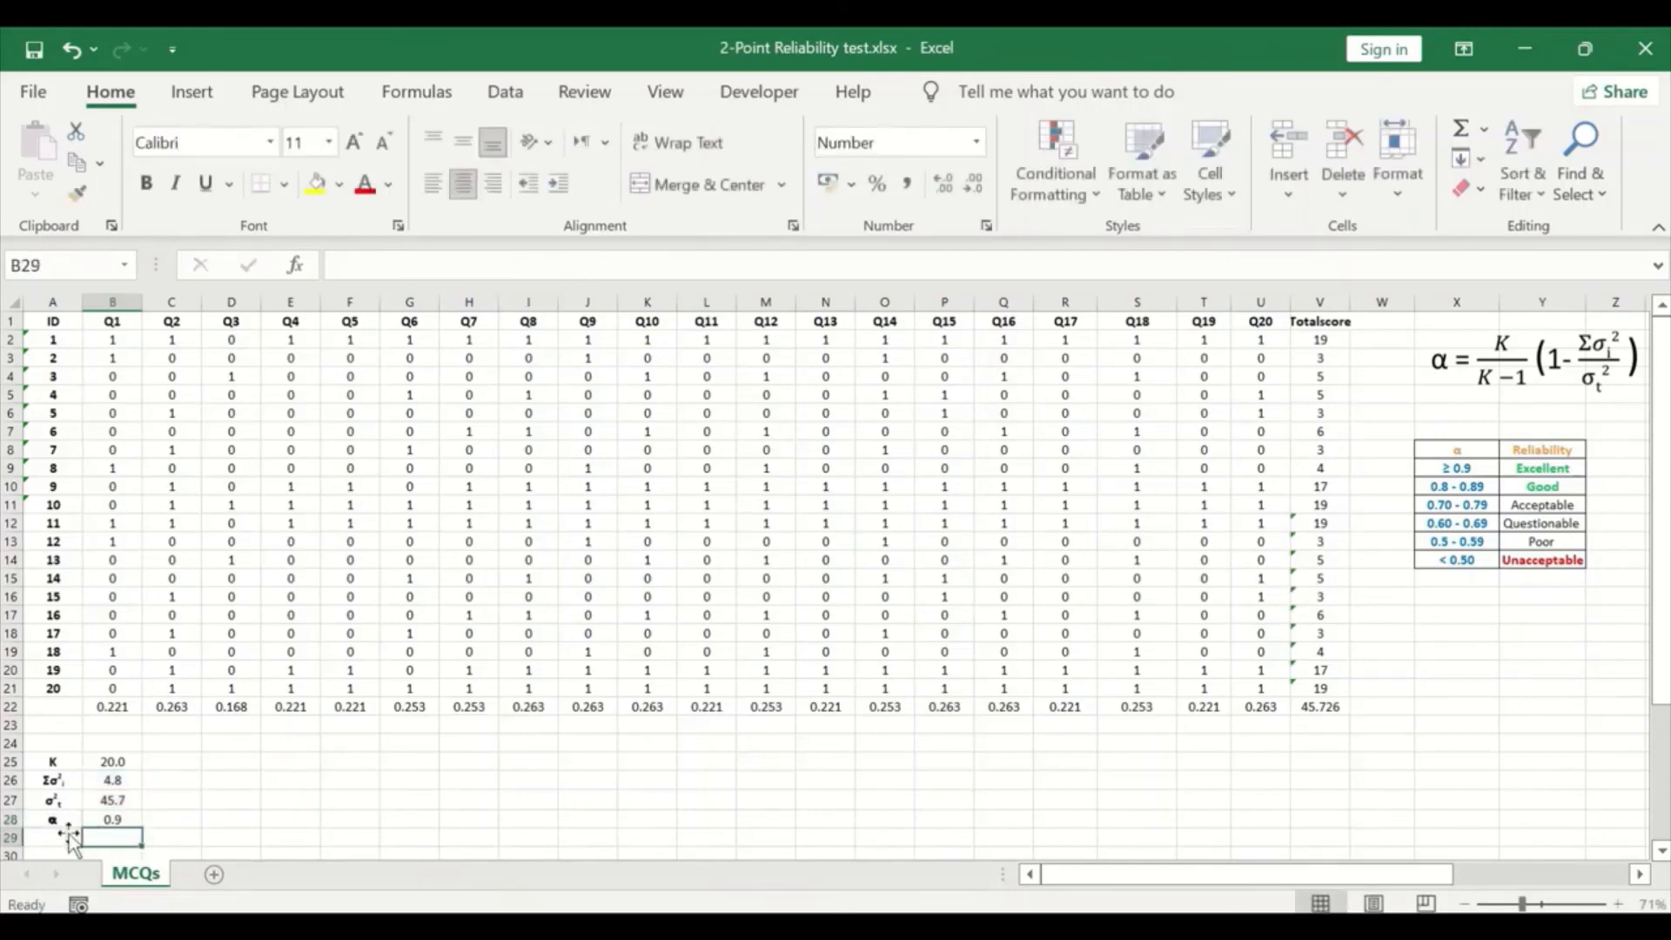
- Increase the decimal places shown for alpha in B28 and check its level against the α reliability table beside the data
left_click(98, 818)
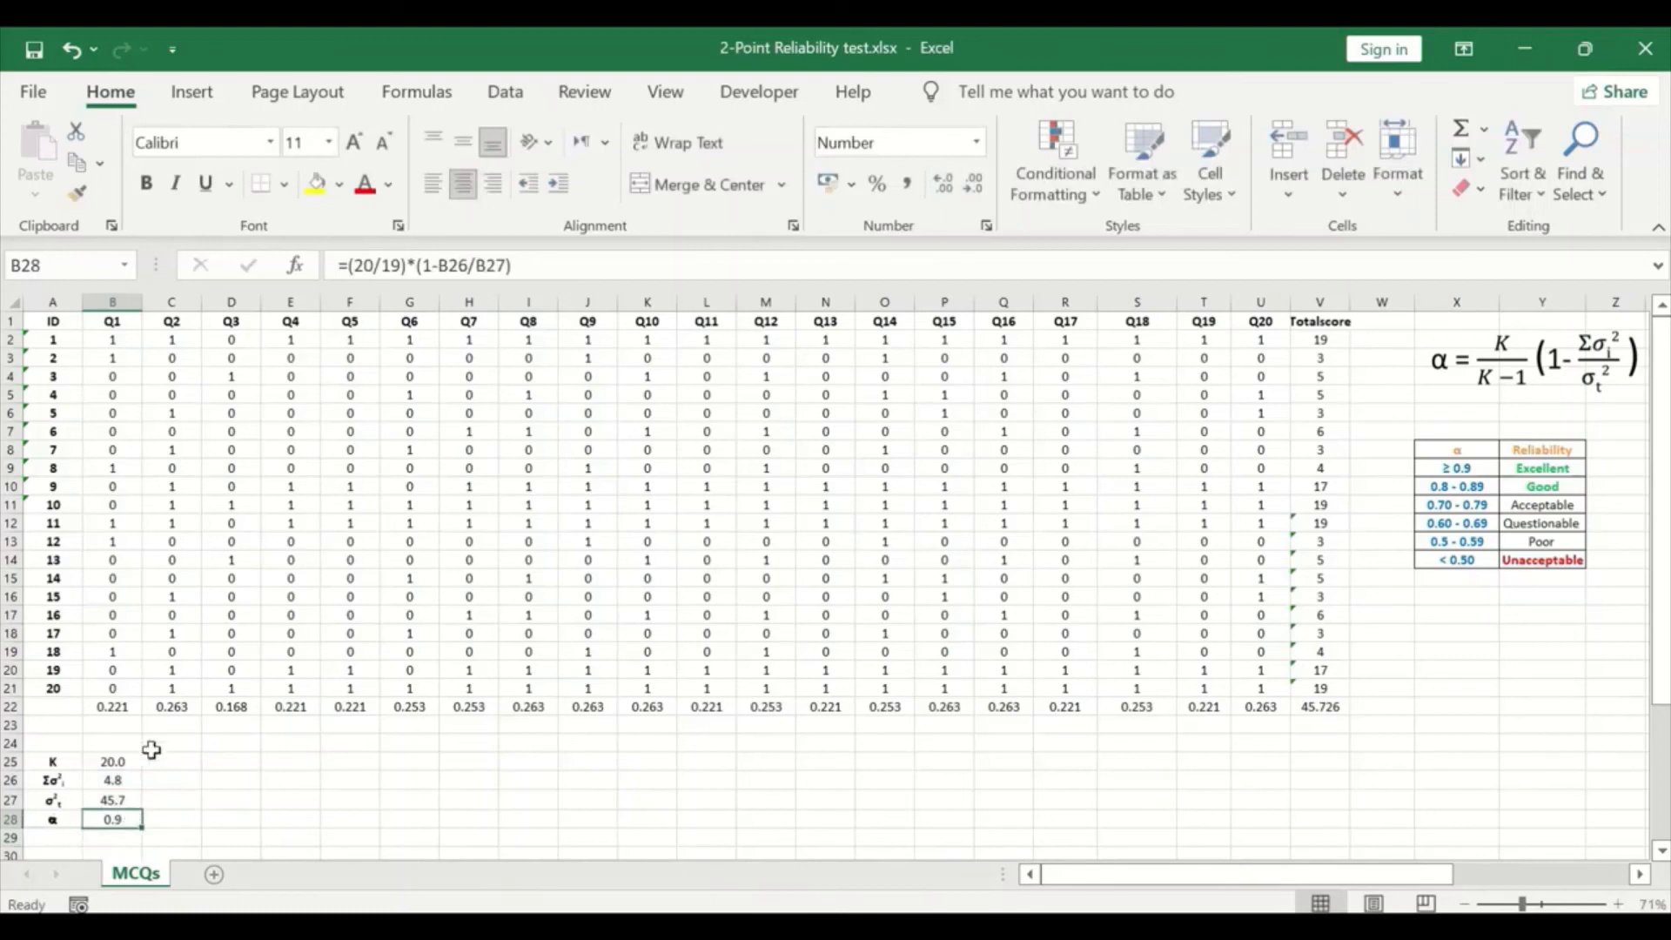
left_click(950, 191)
left_click_drag(1254, 877, 1254, 884)
left_click_drag(1362, 883, 1357, 883)
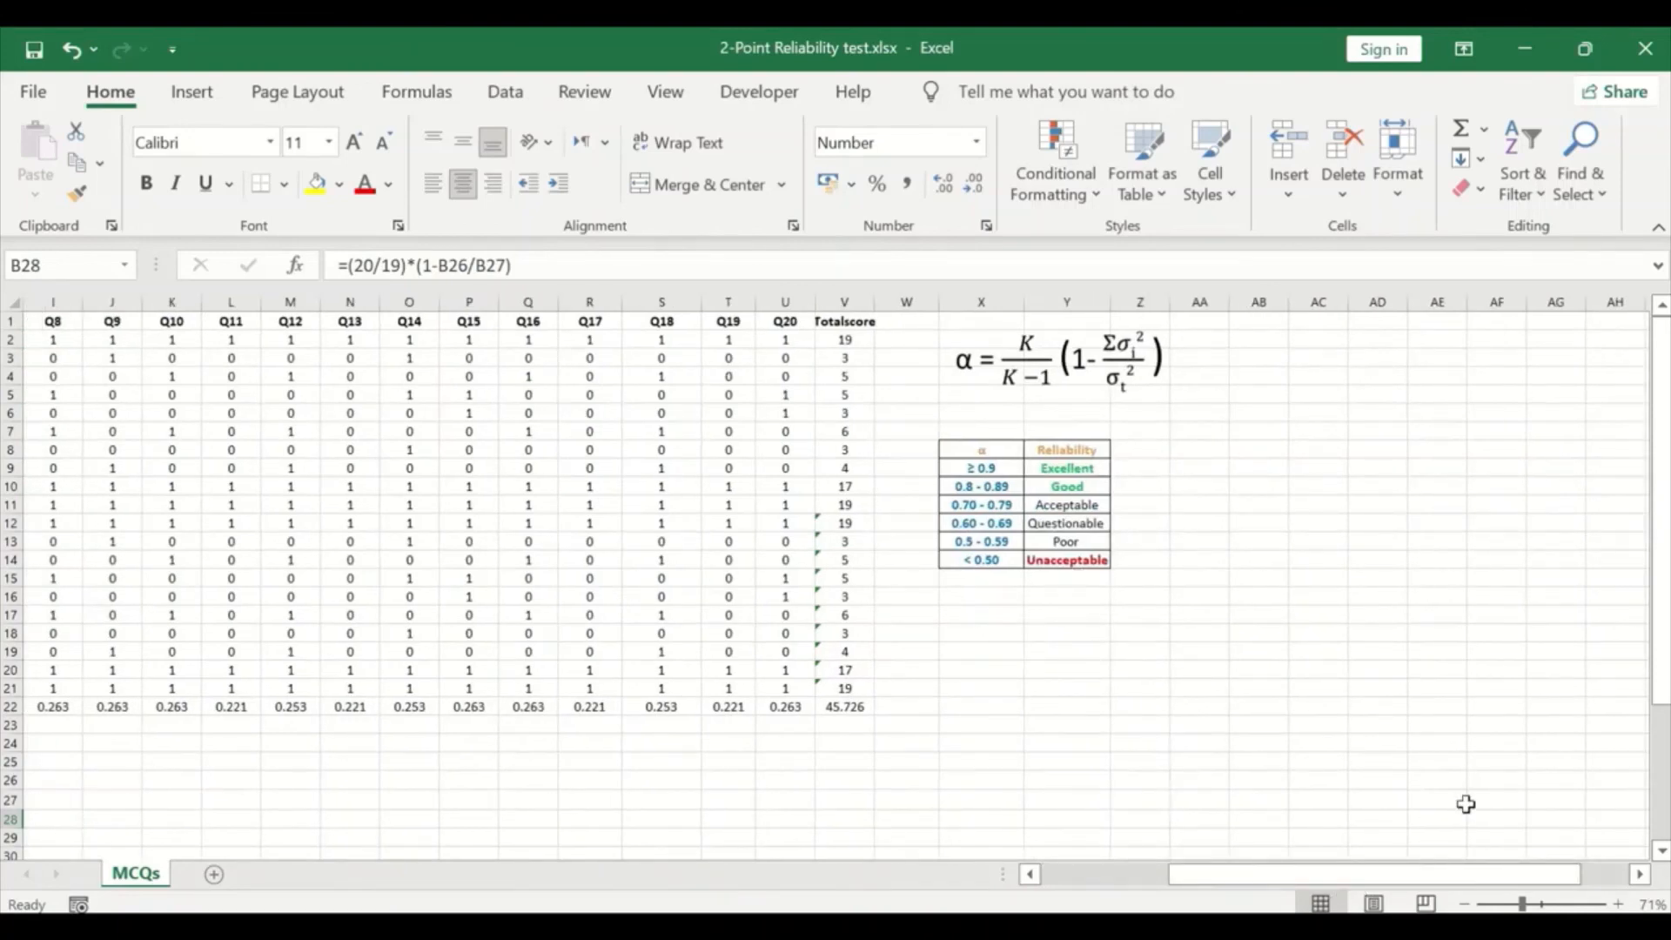
scroll(1466, 802, "up", 2)
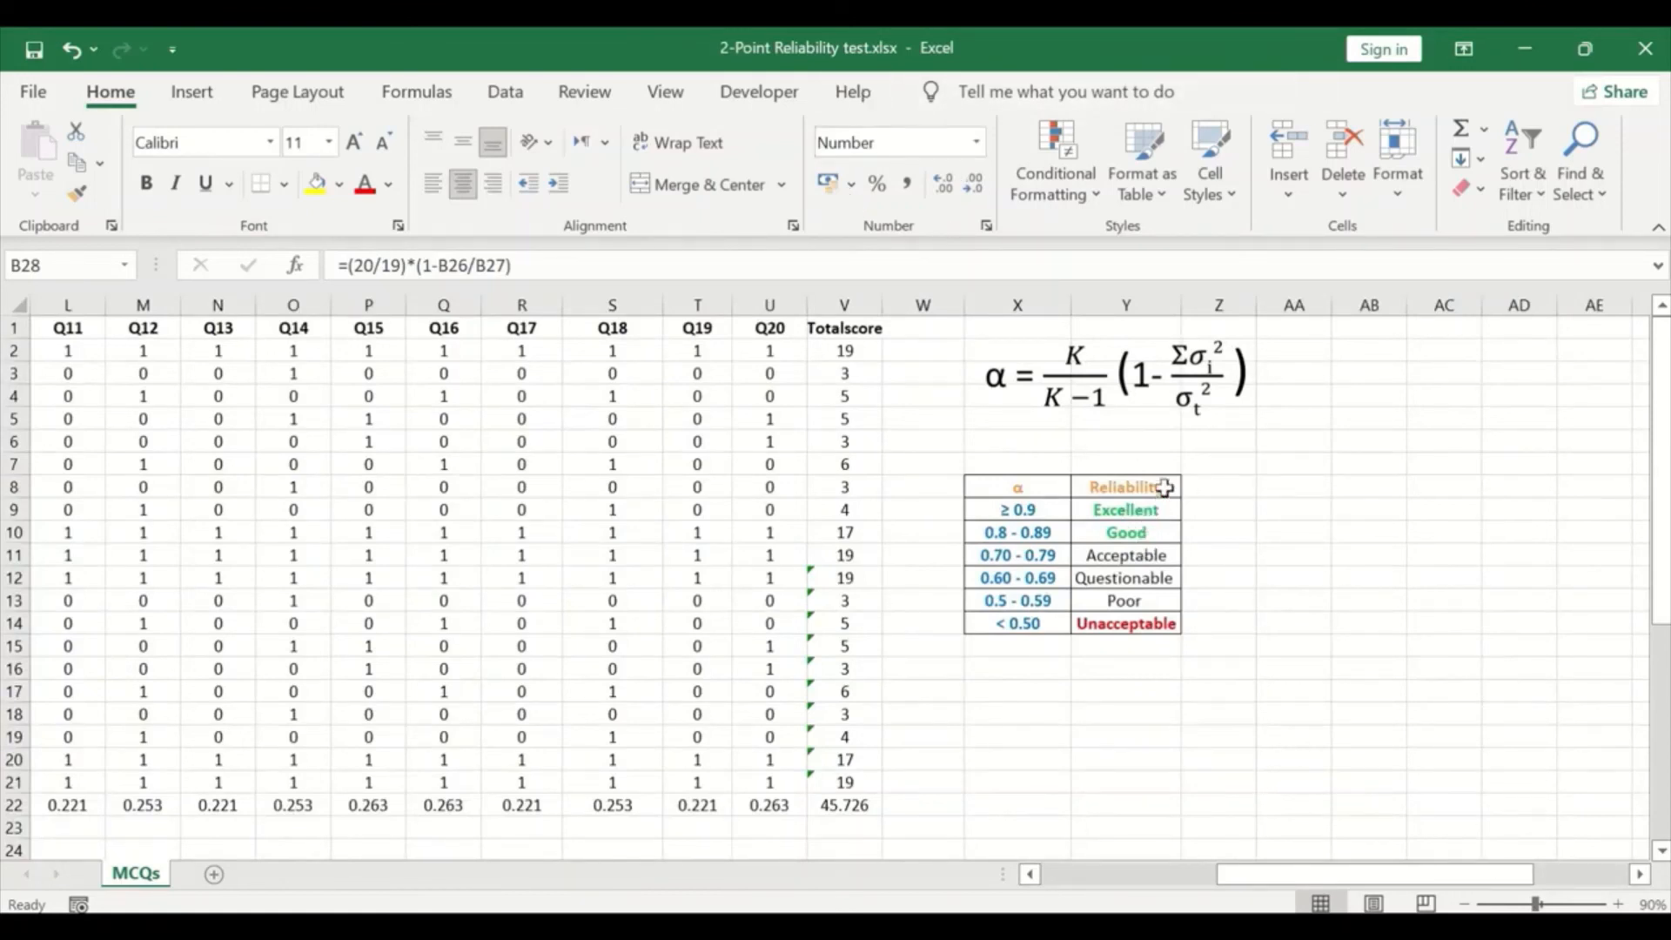
scroll(1256, 827, "left", 3)
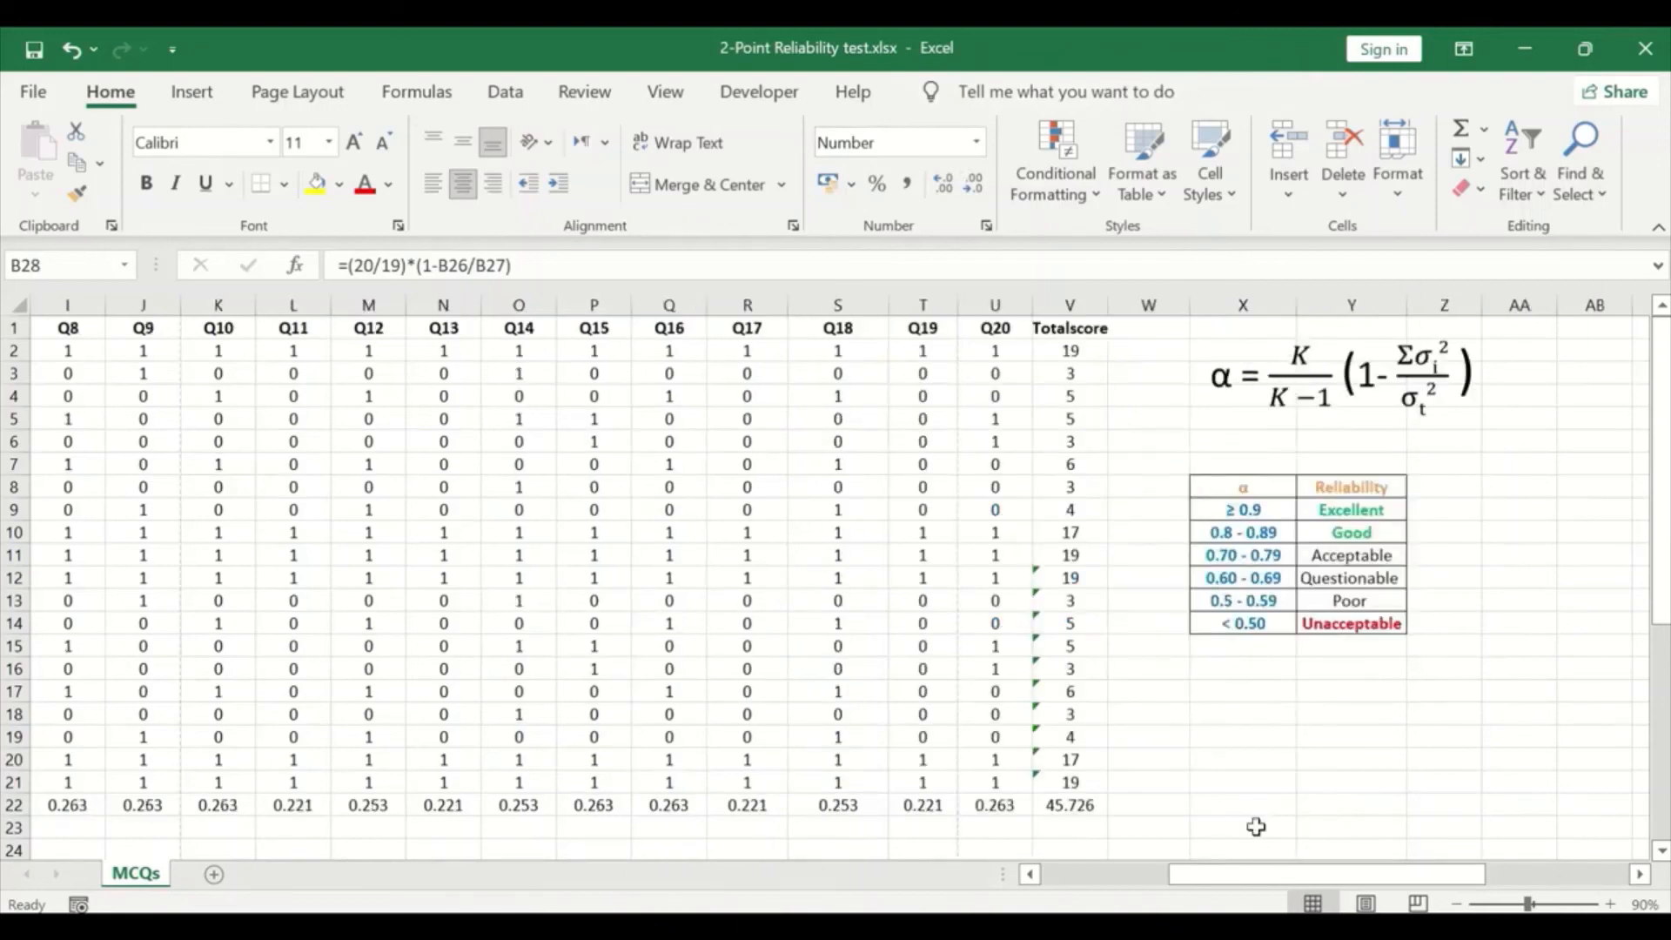